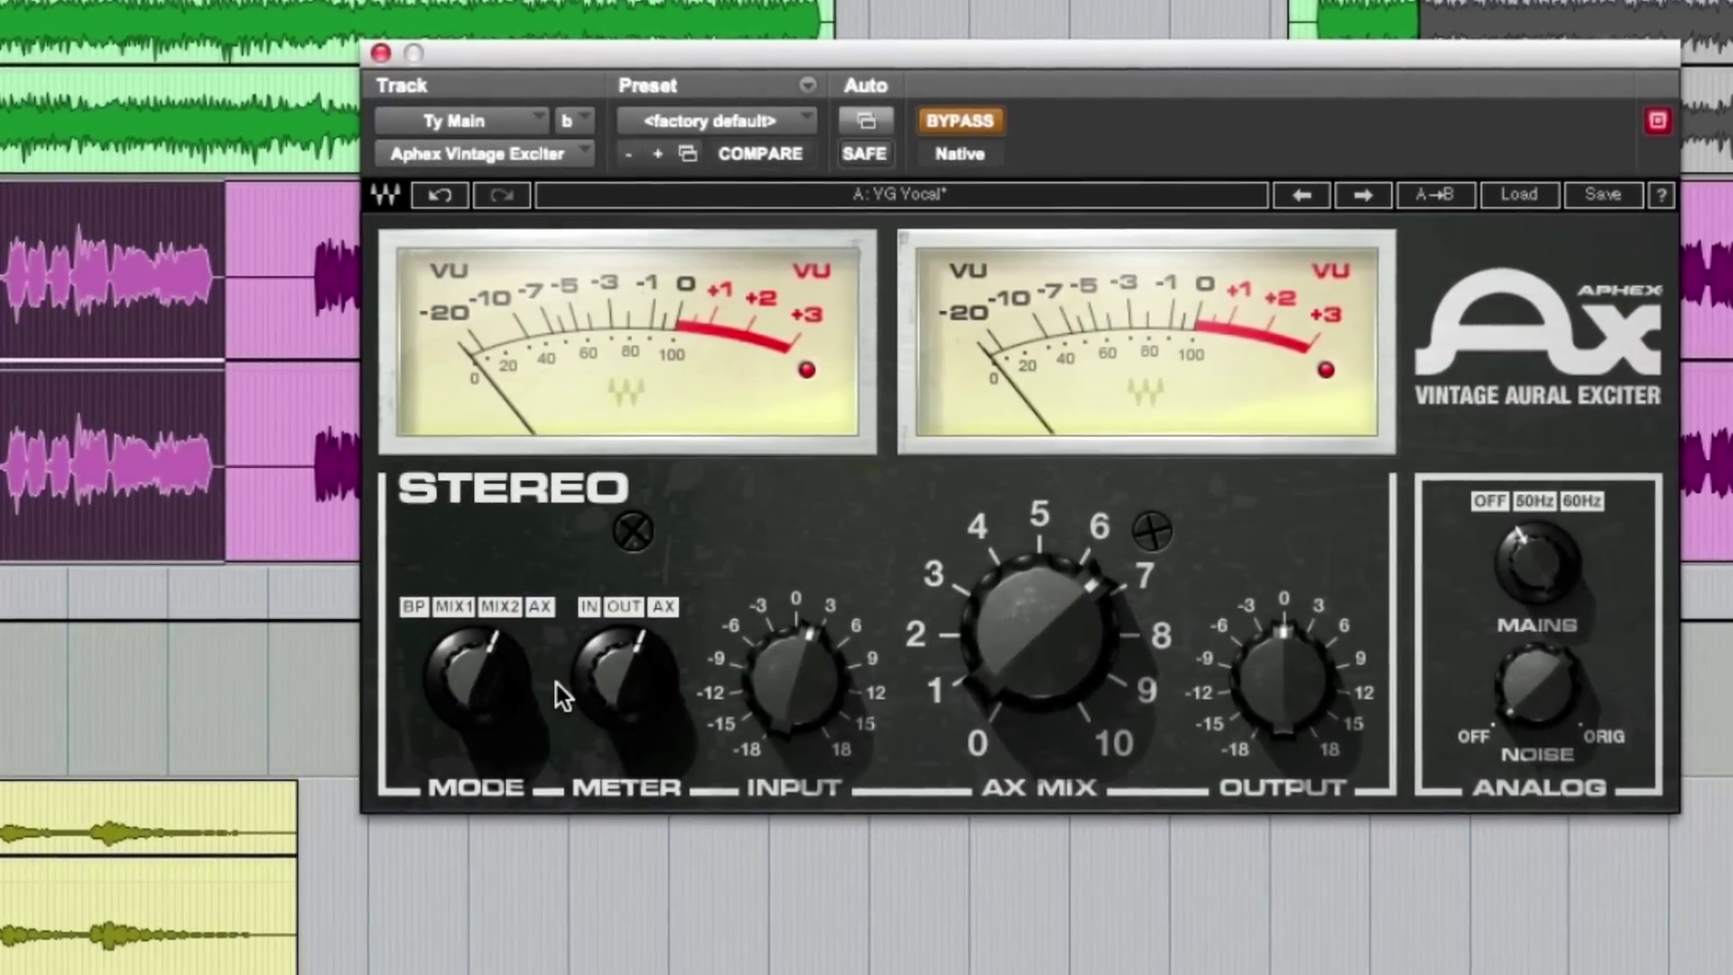
# Set the Ty Main exciter MODE to MIX1, test the NOISE knob, and leave noise Off.
pyautogui.moveTo(556, 684); pyautogui.dragTo(542, 754)
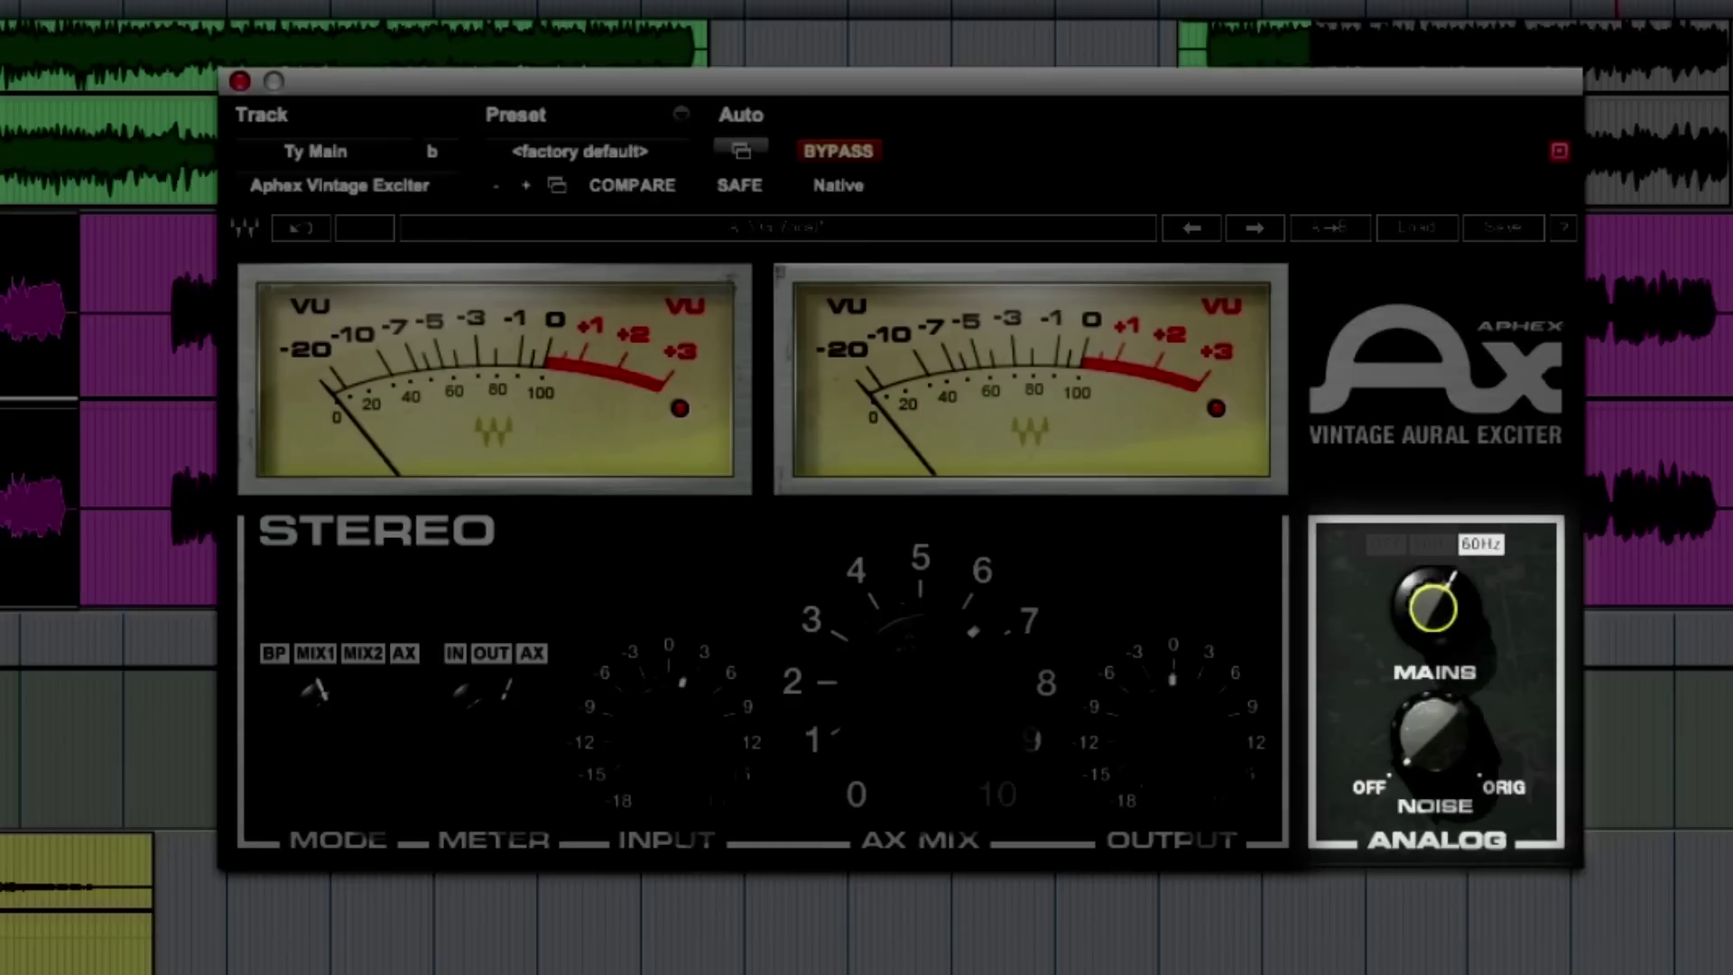
pyautogui.click(1415, 577)
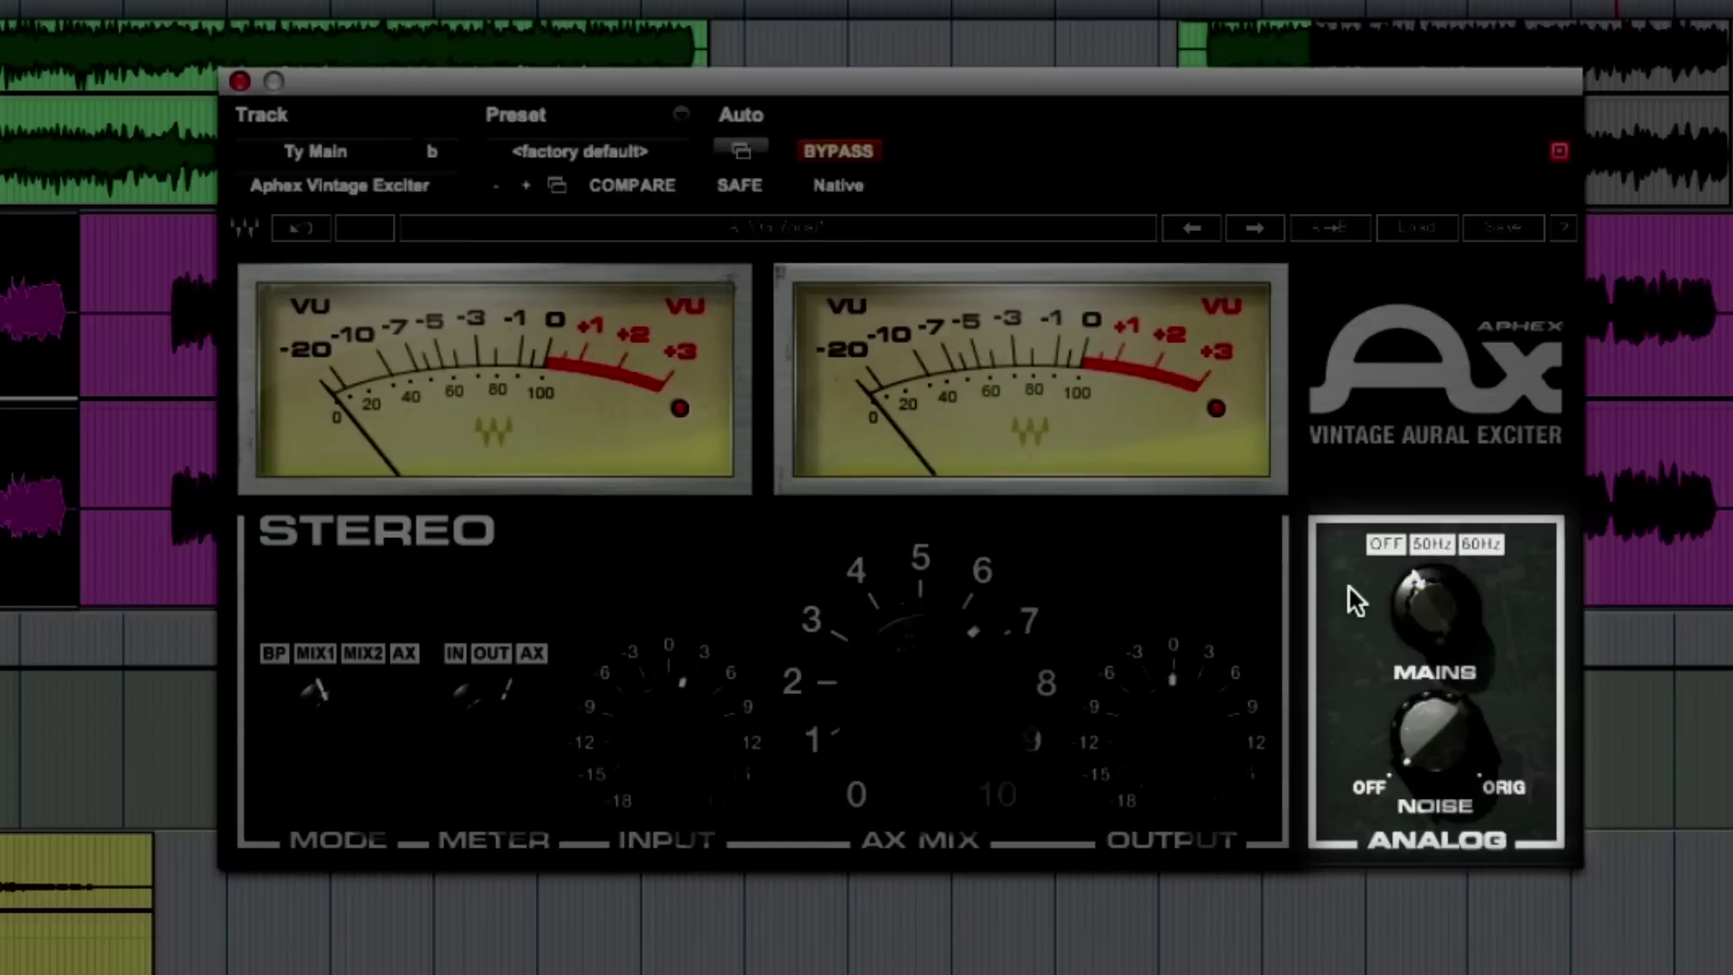
pyautogui.click(1410, 729)
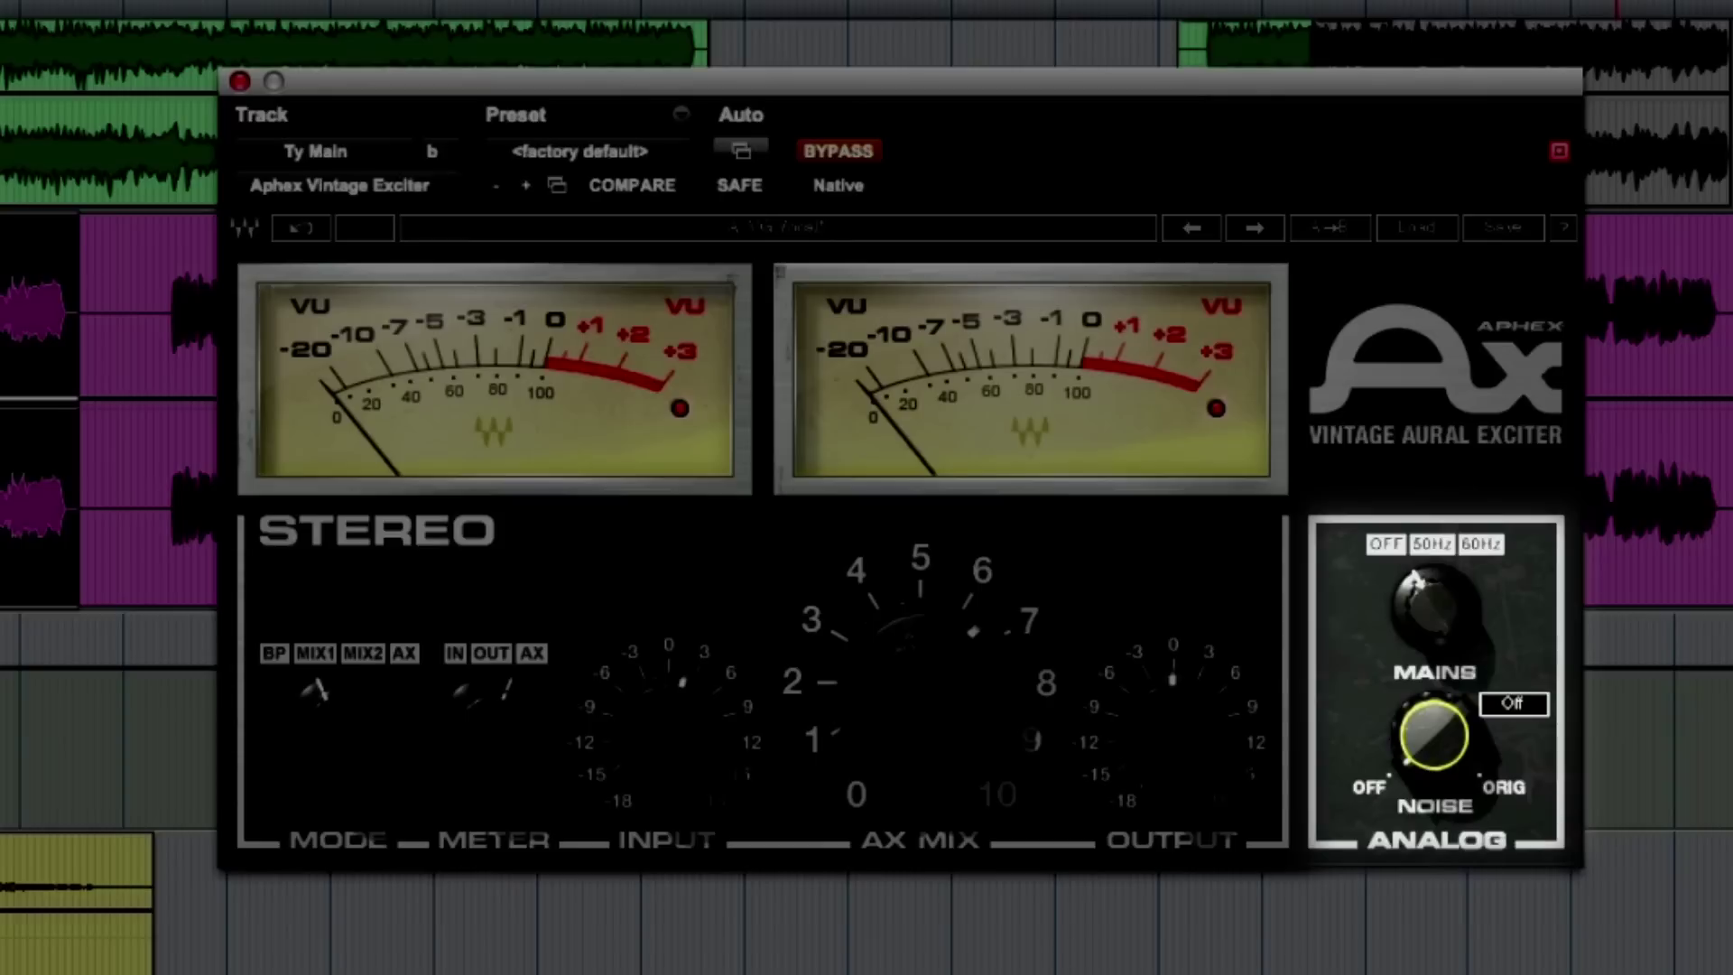
pyautogui.moveTo(1411, 729); pyautogui.dragTo(1411, 632)
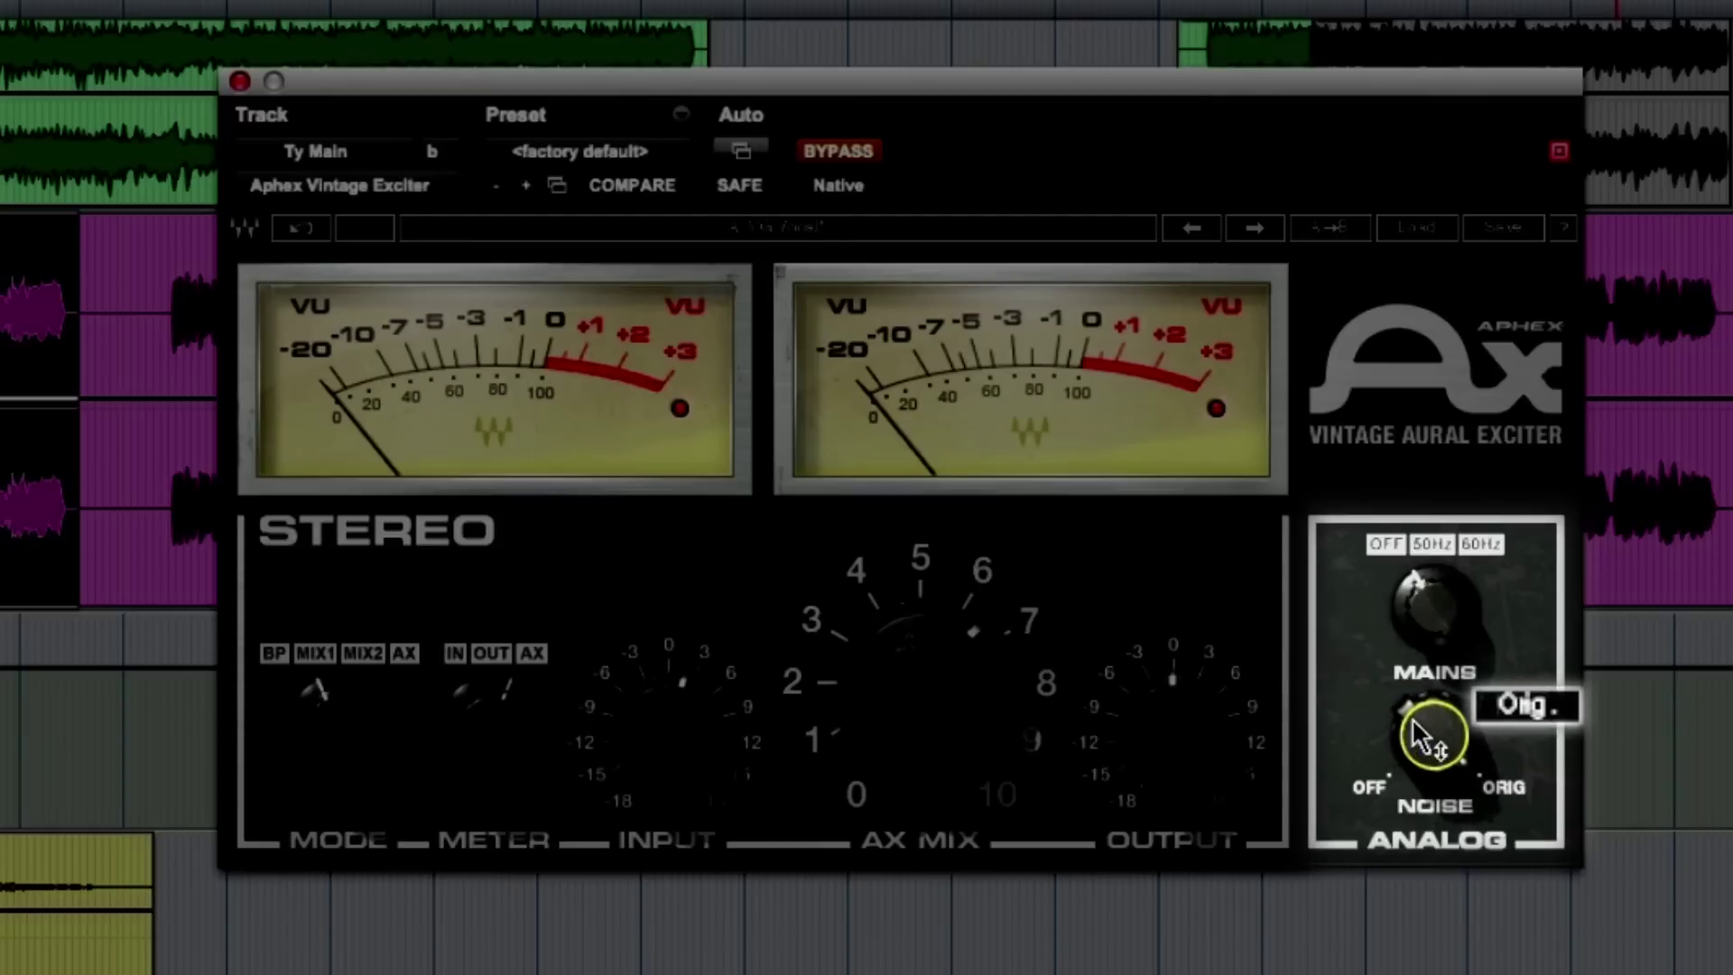
pyautogui.moveTo(1426, 736); pyautogui.dragTo(1426, 799)
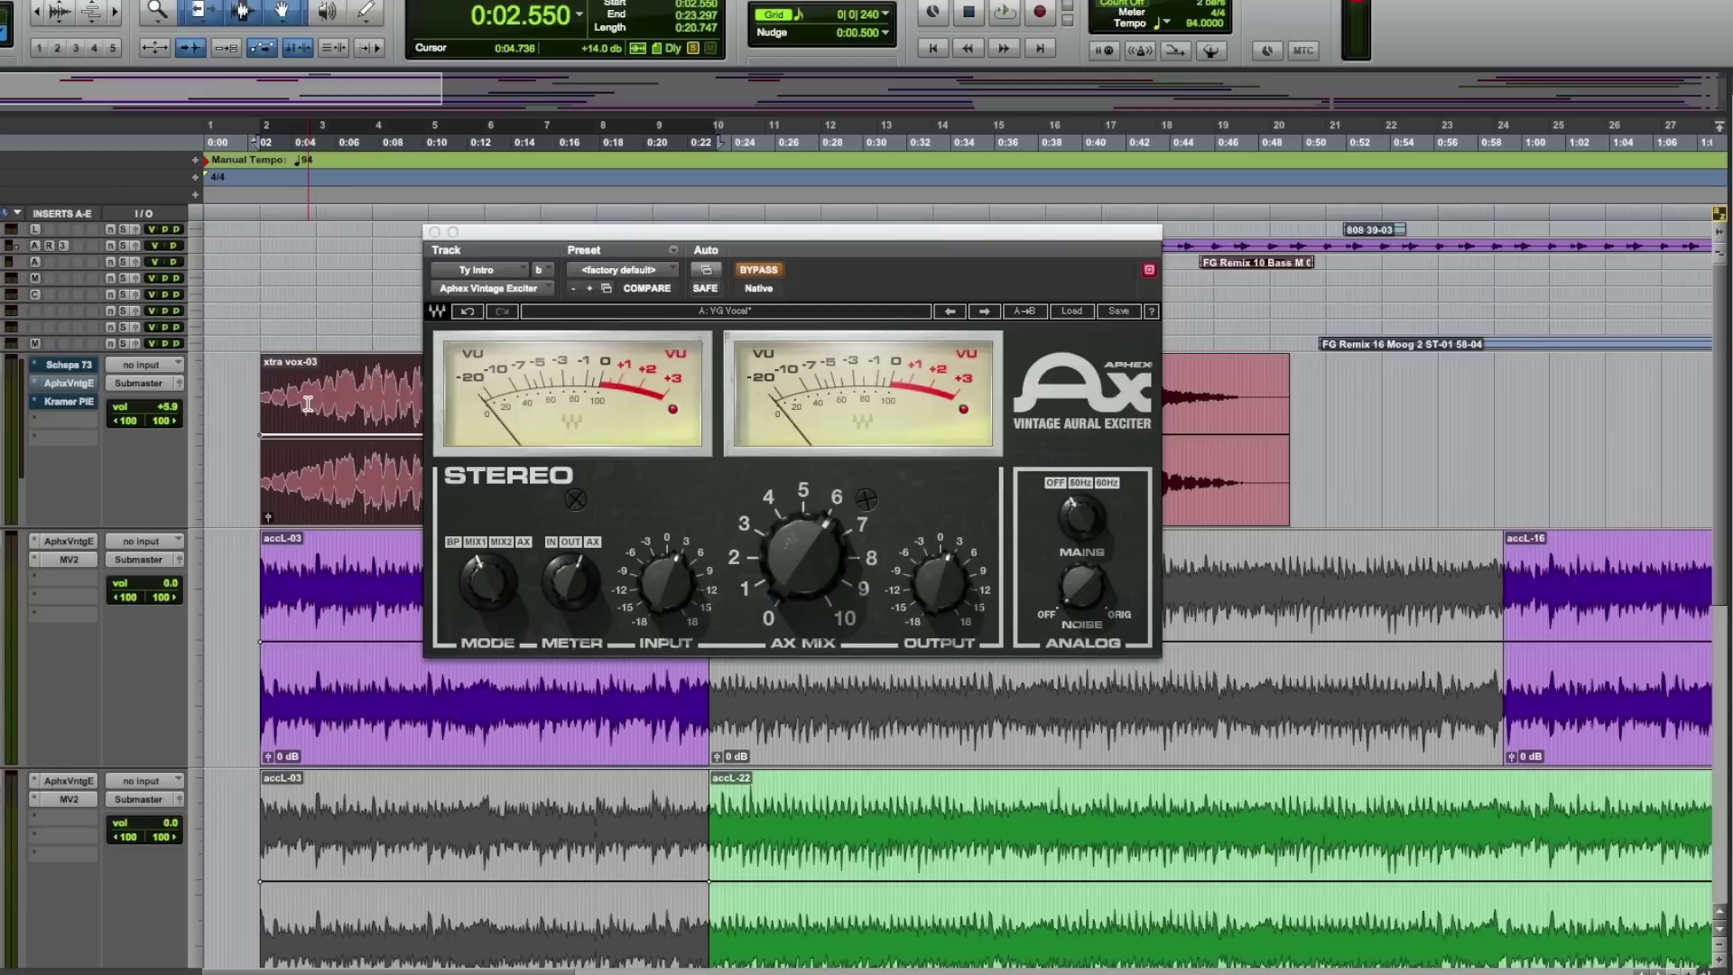
# Play and stop the Ty Intro vocal with its Aphex exciter bypassed.
pyautogui.press('space')
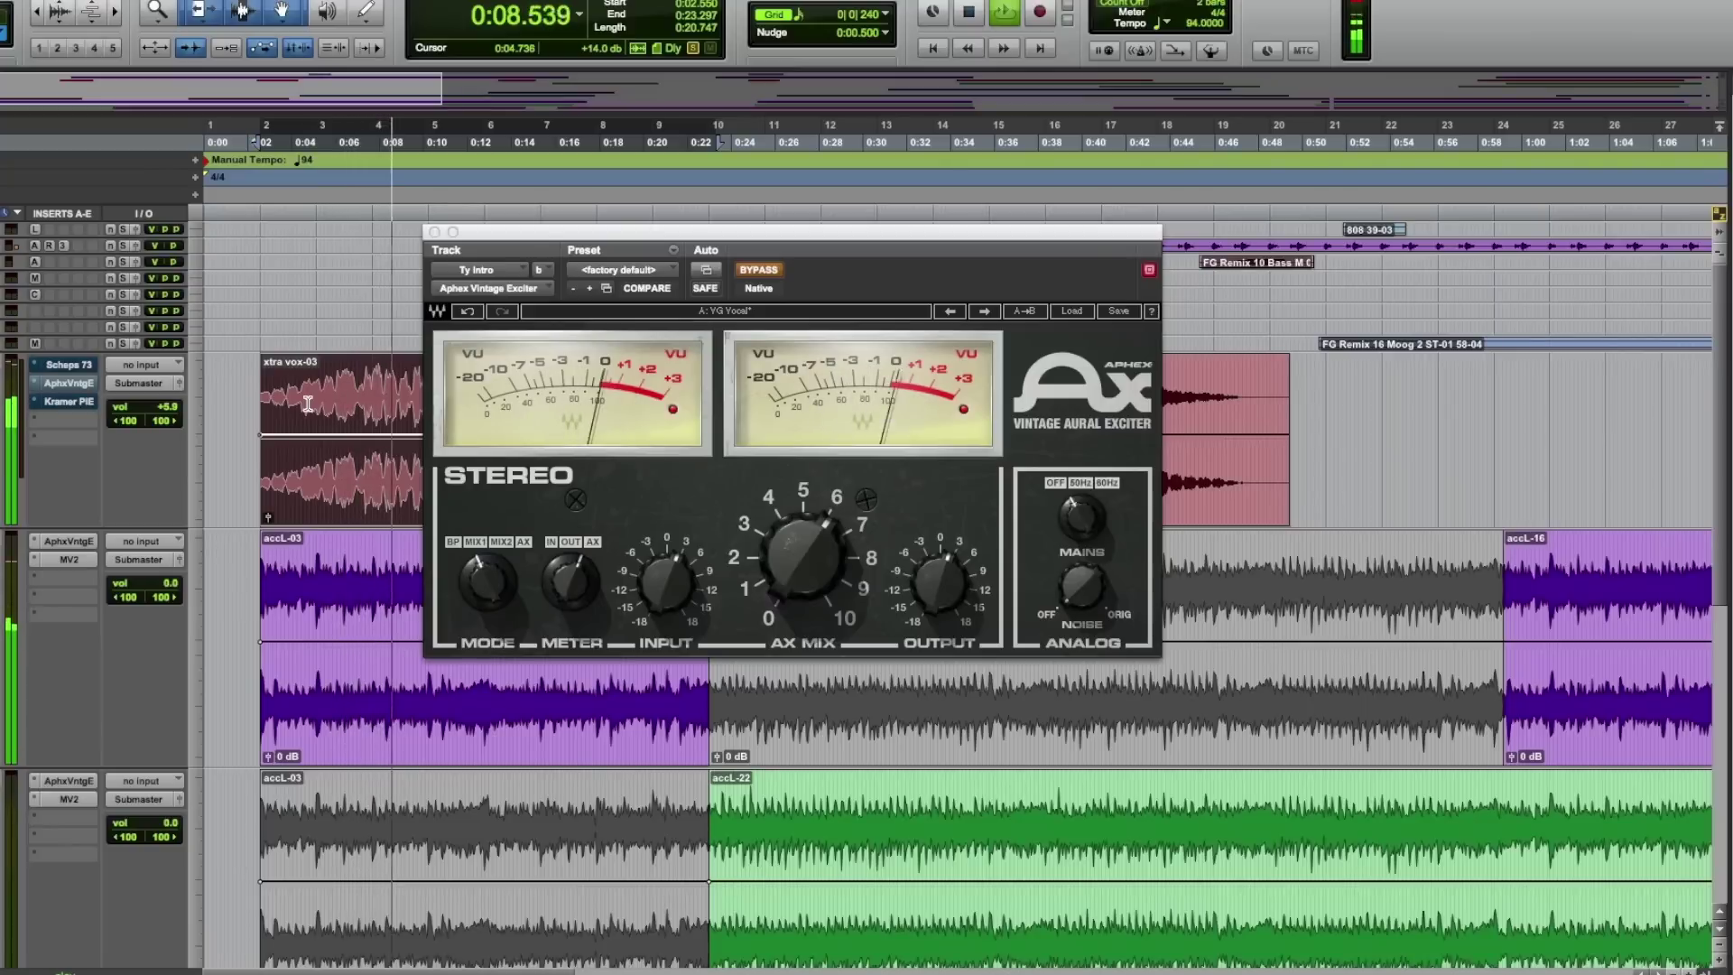
pyautogui.press('space')
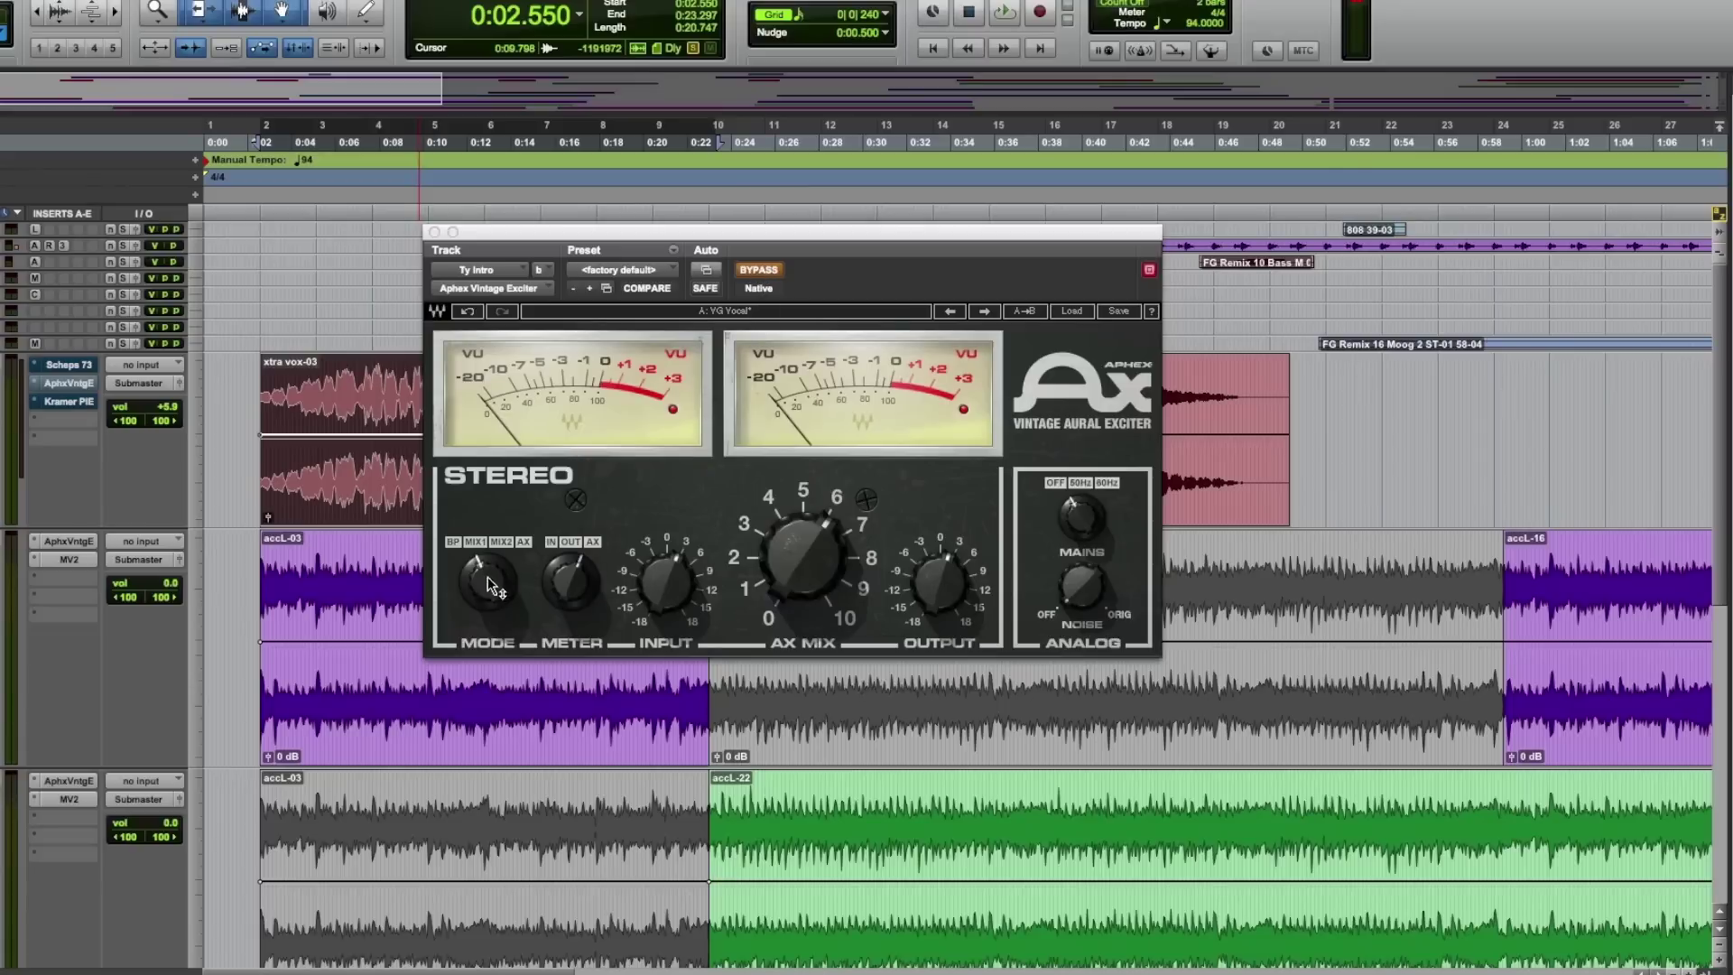
# Take the Ty Intro exciter out of bypass and set AX MIX to about 6.63 during playback.
pyautogui.click(765, 269)
pyautogui.press('space')
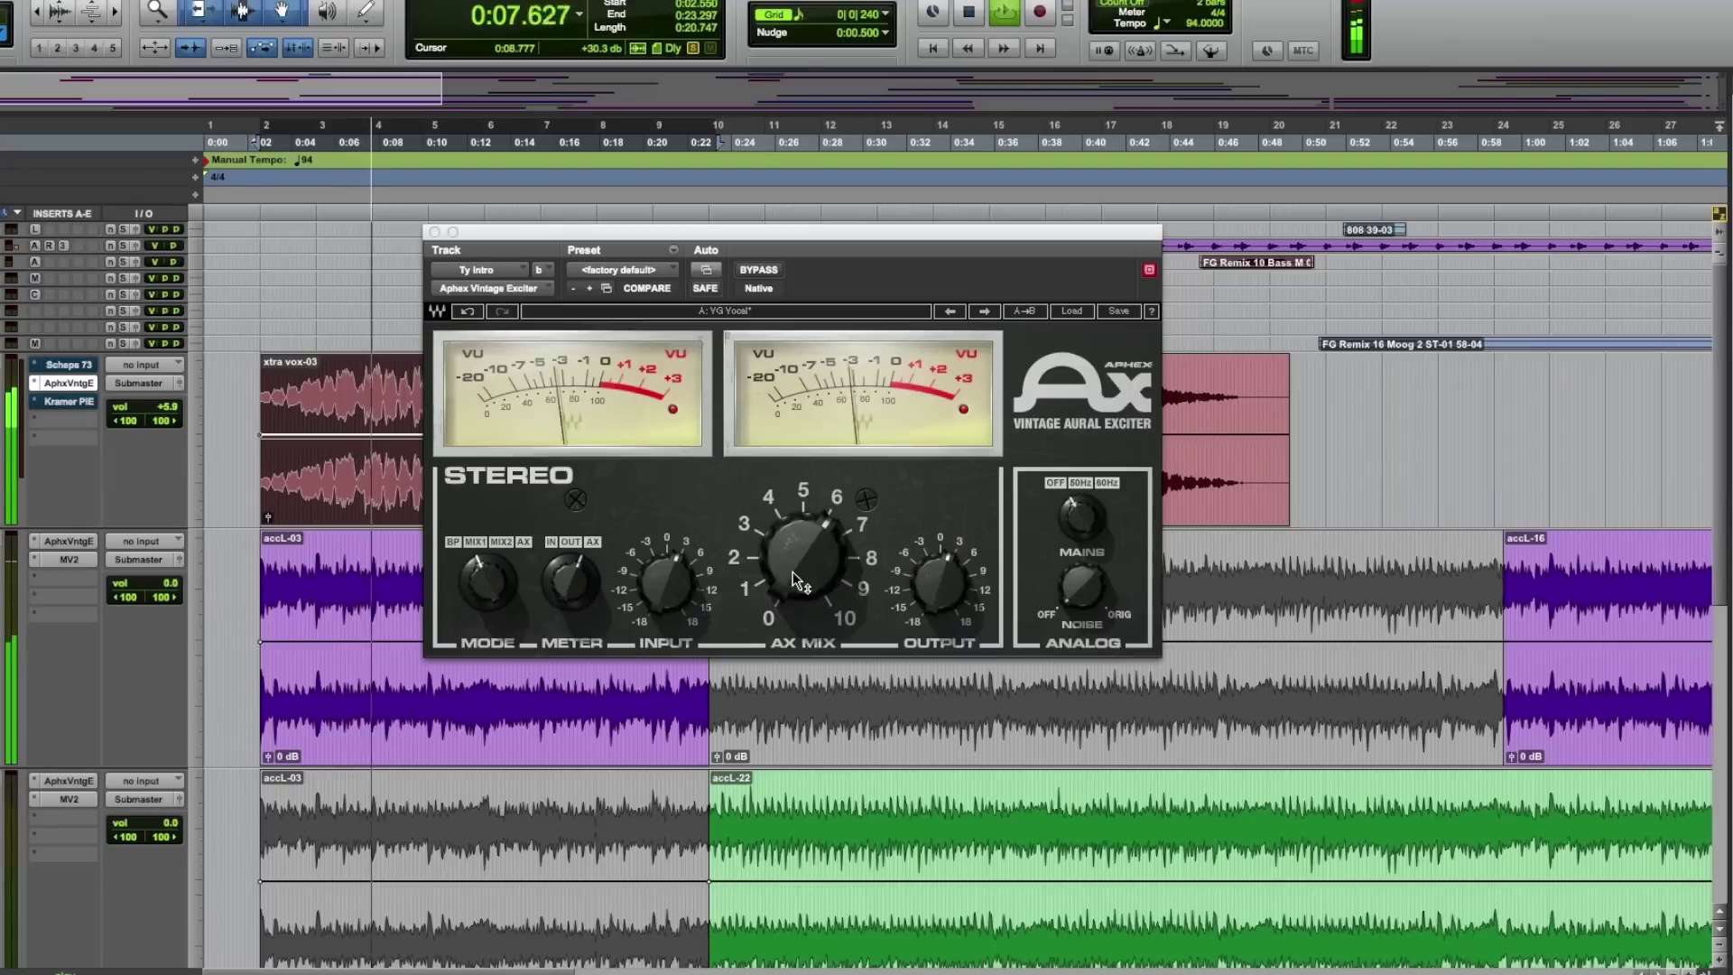
pyautogui.moveTo(793, 571); pyautogui.dragTo(795, 575)
pyautogui.press('space')
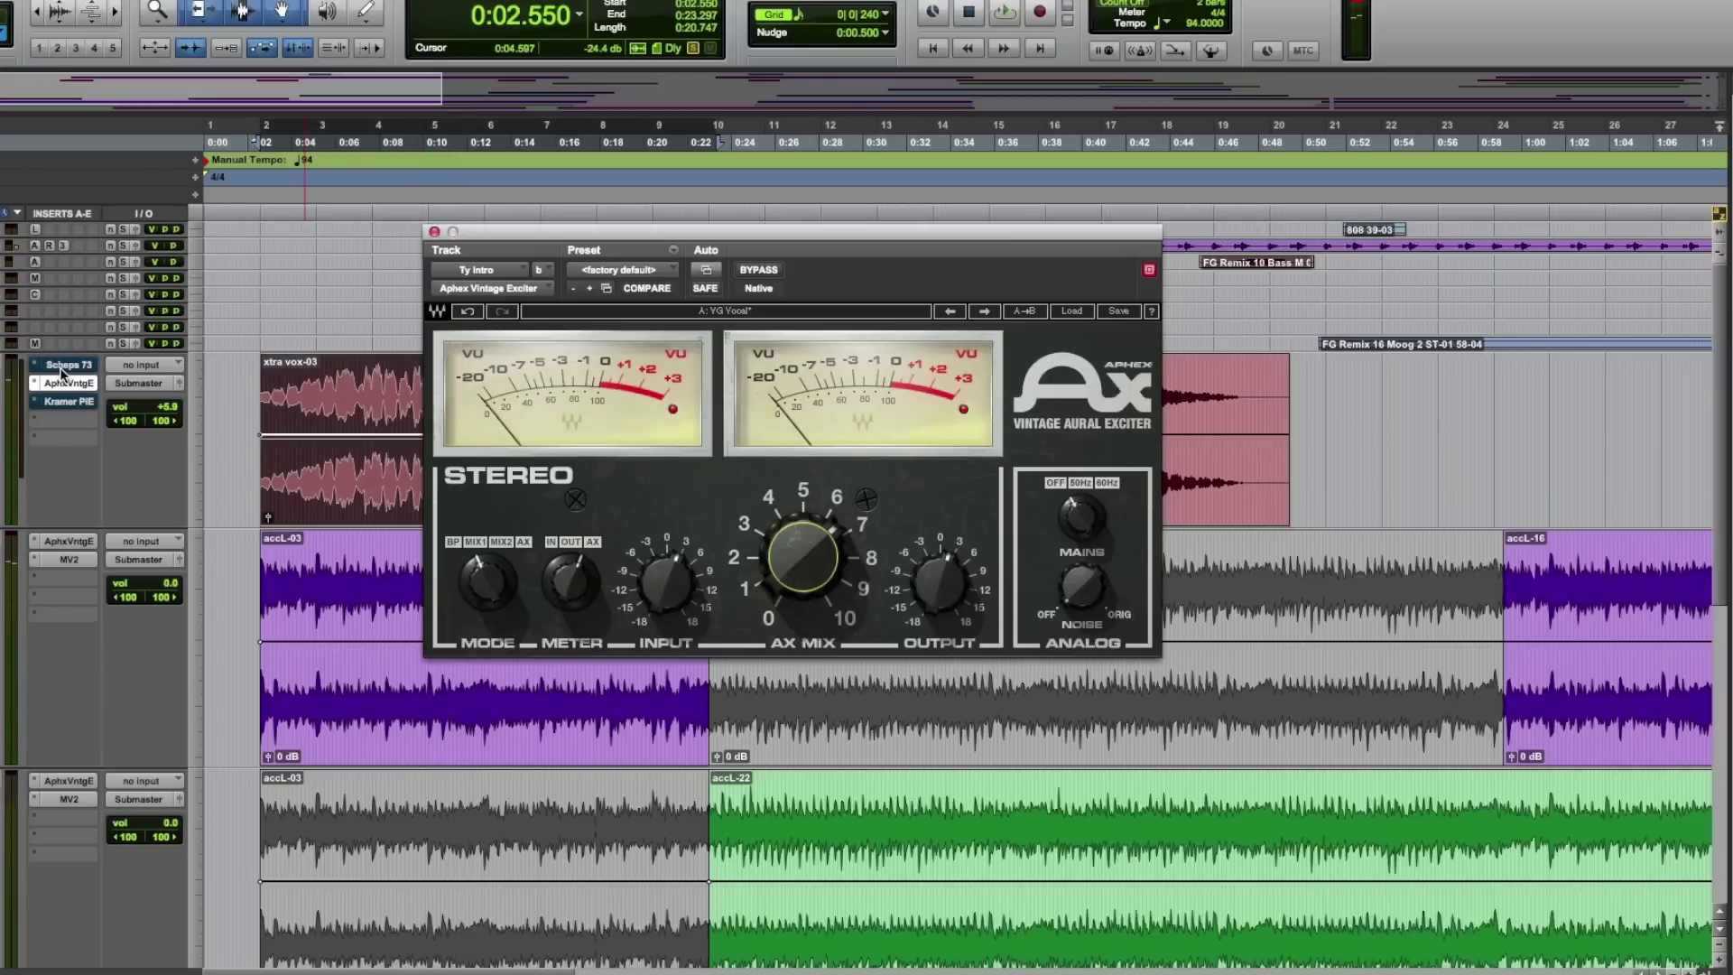
# Re-enable the Kramer PIE insert and raise the exciter's OUTPUT to about 10.9 while playing.
pyautogui.click(59, 401)
pyautogui.press('space')
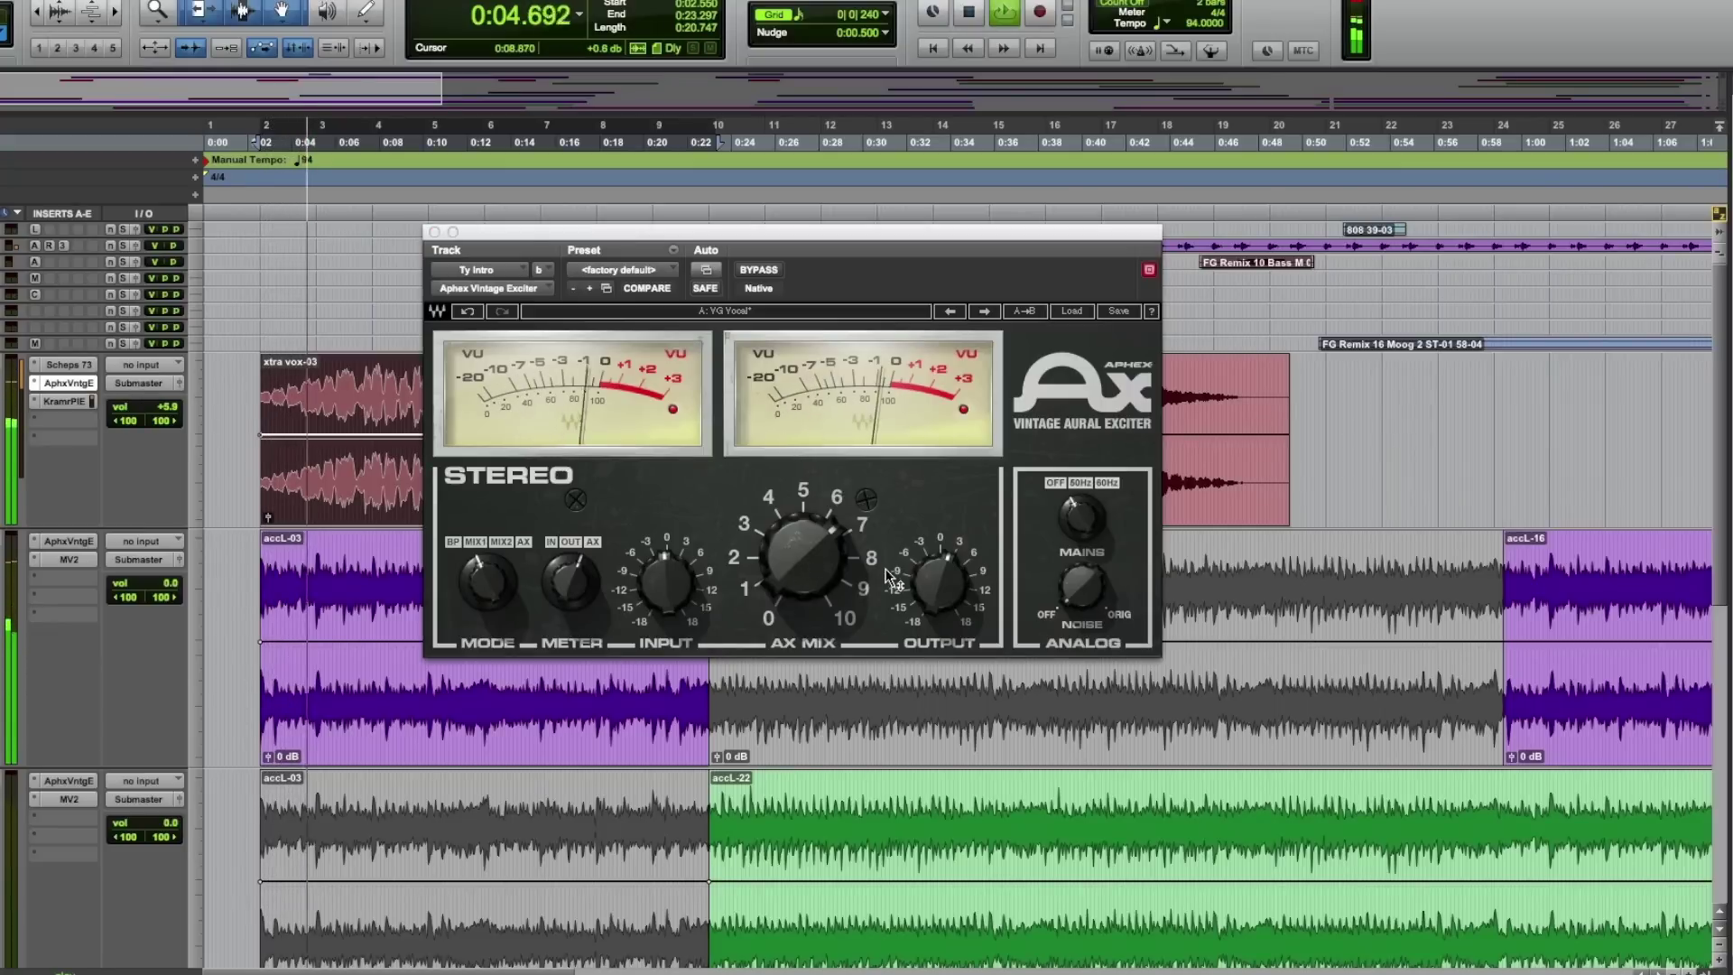
pyautogui.click(940, 582)
pyautogui.moveTo(939, 582); pyautogui.dragTo(940, 557)
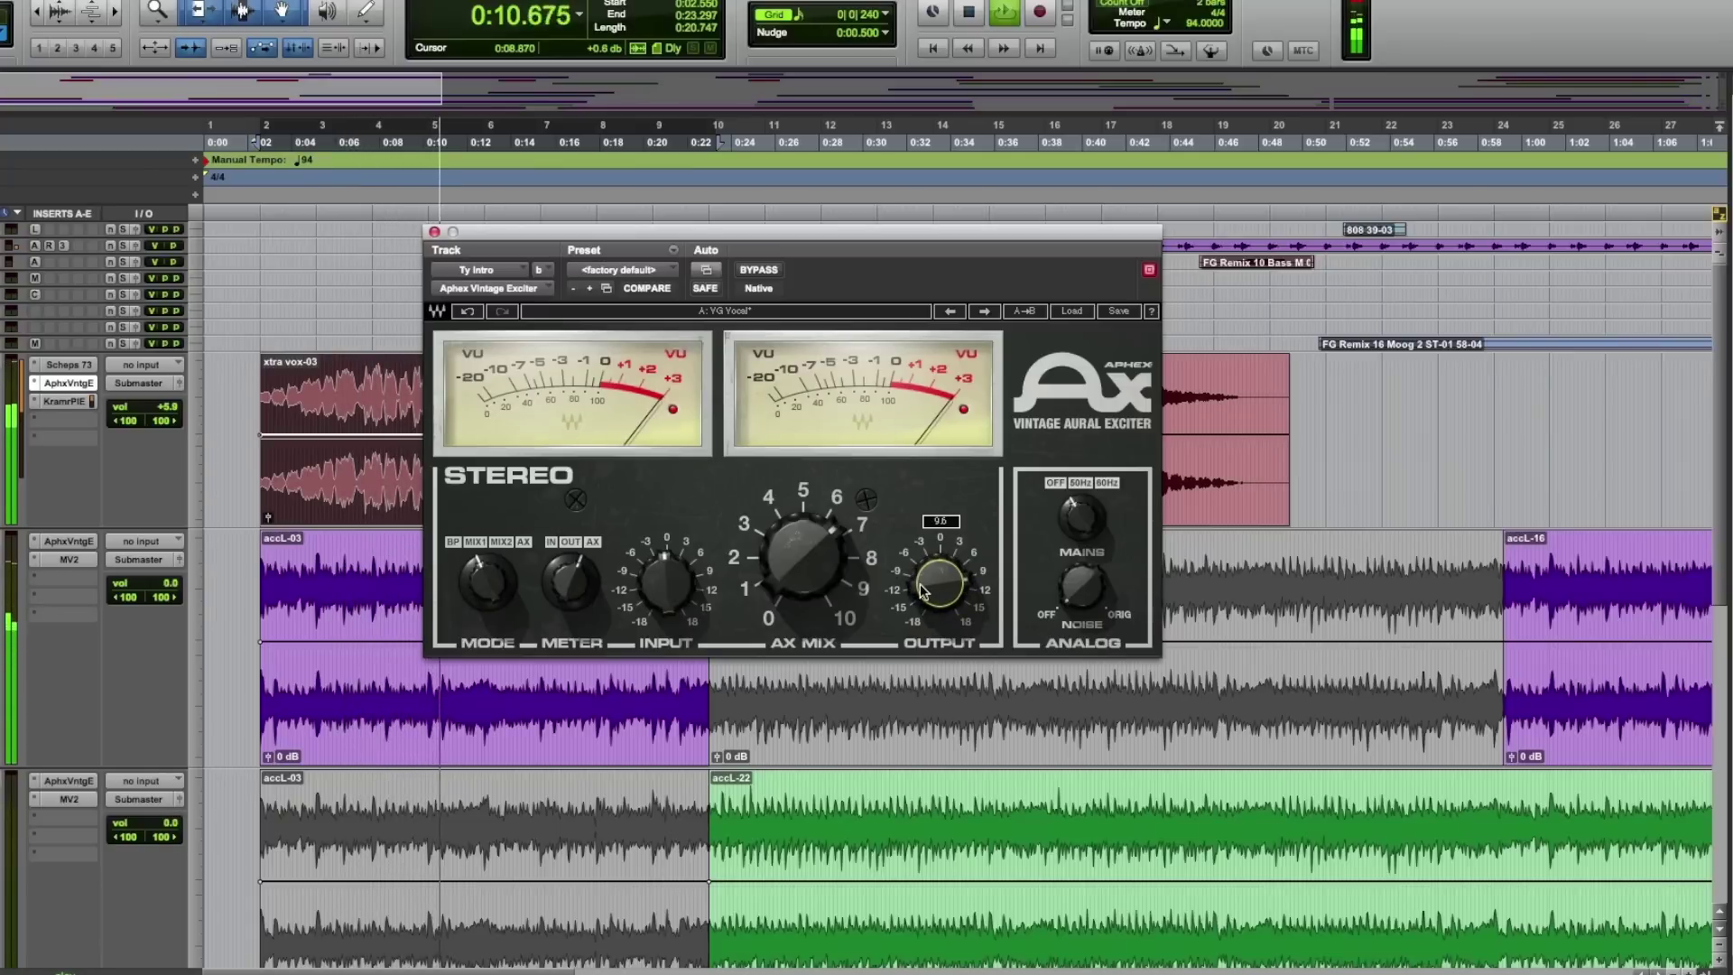
pyautogui.click(557, 572)
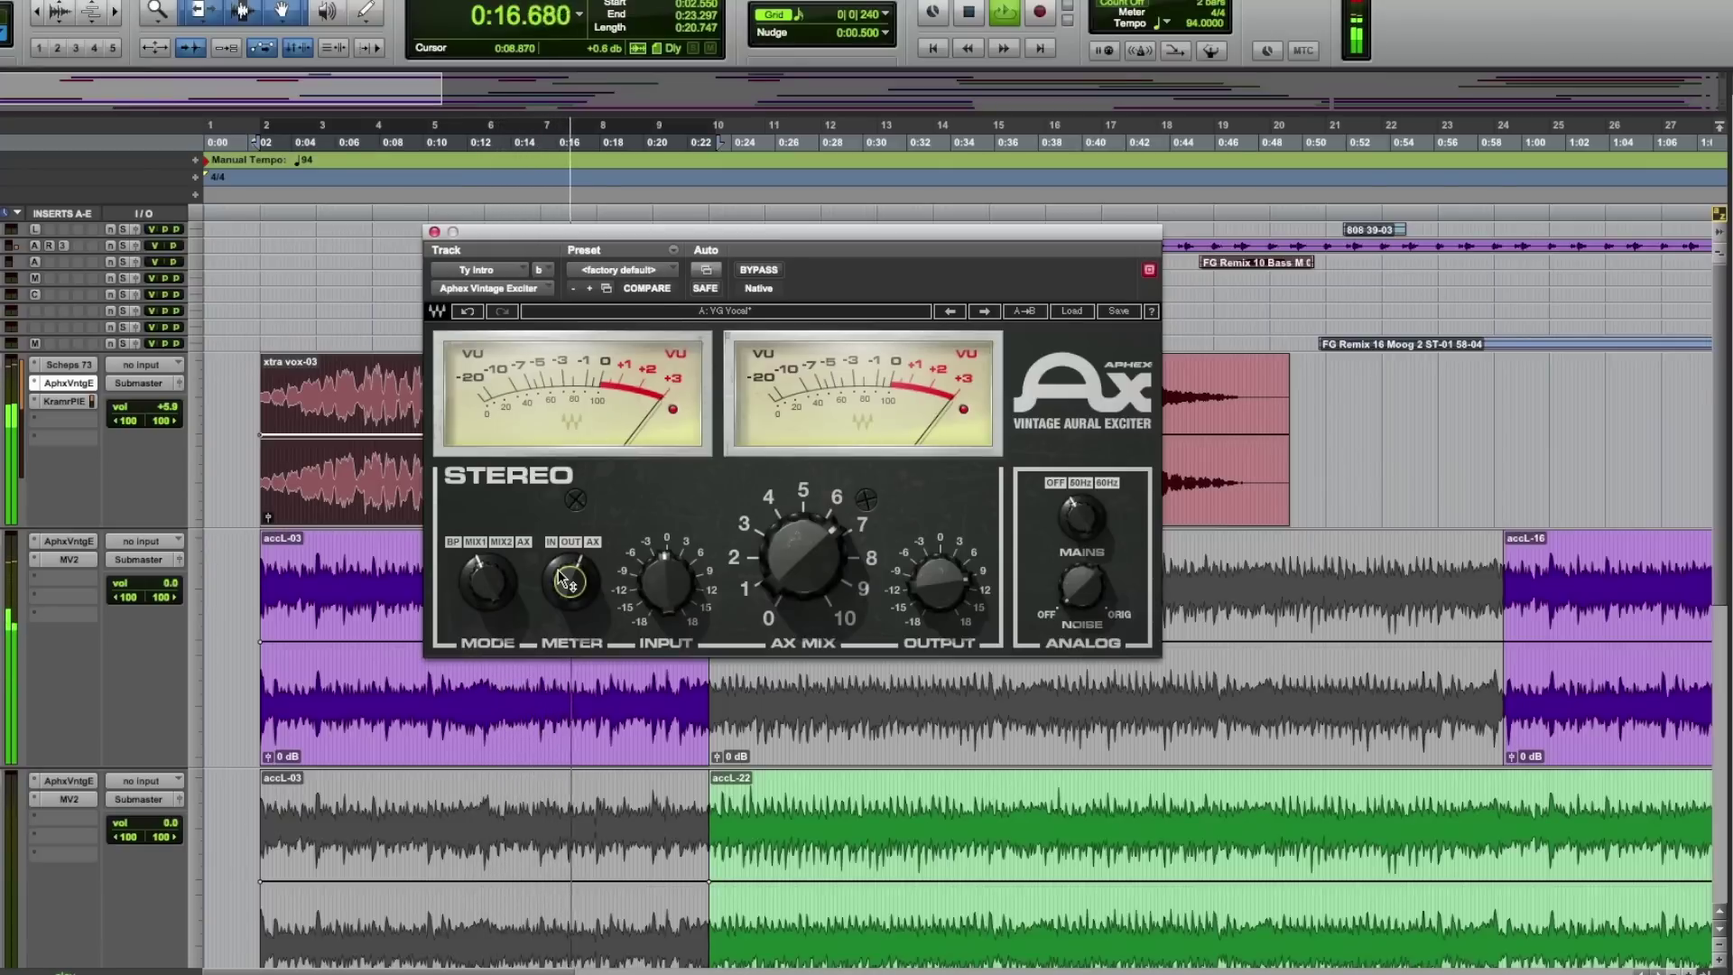
pyautogui.press('space')
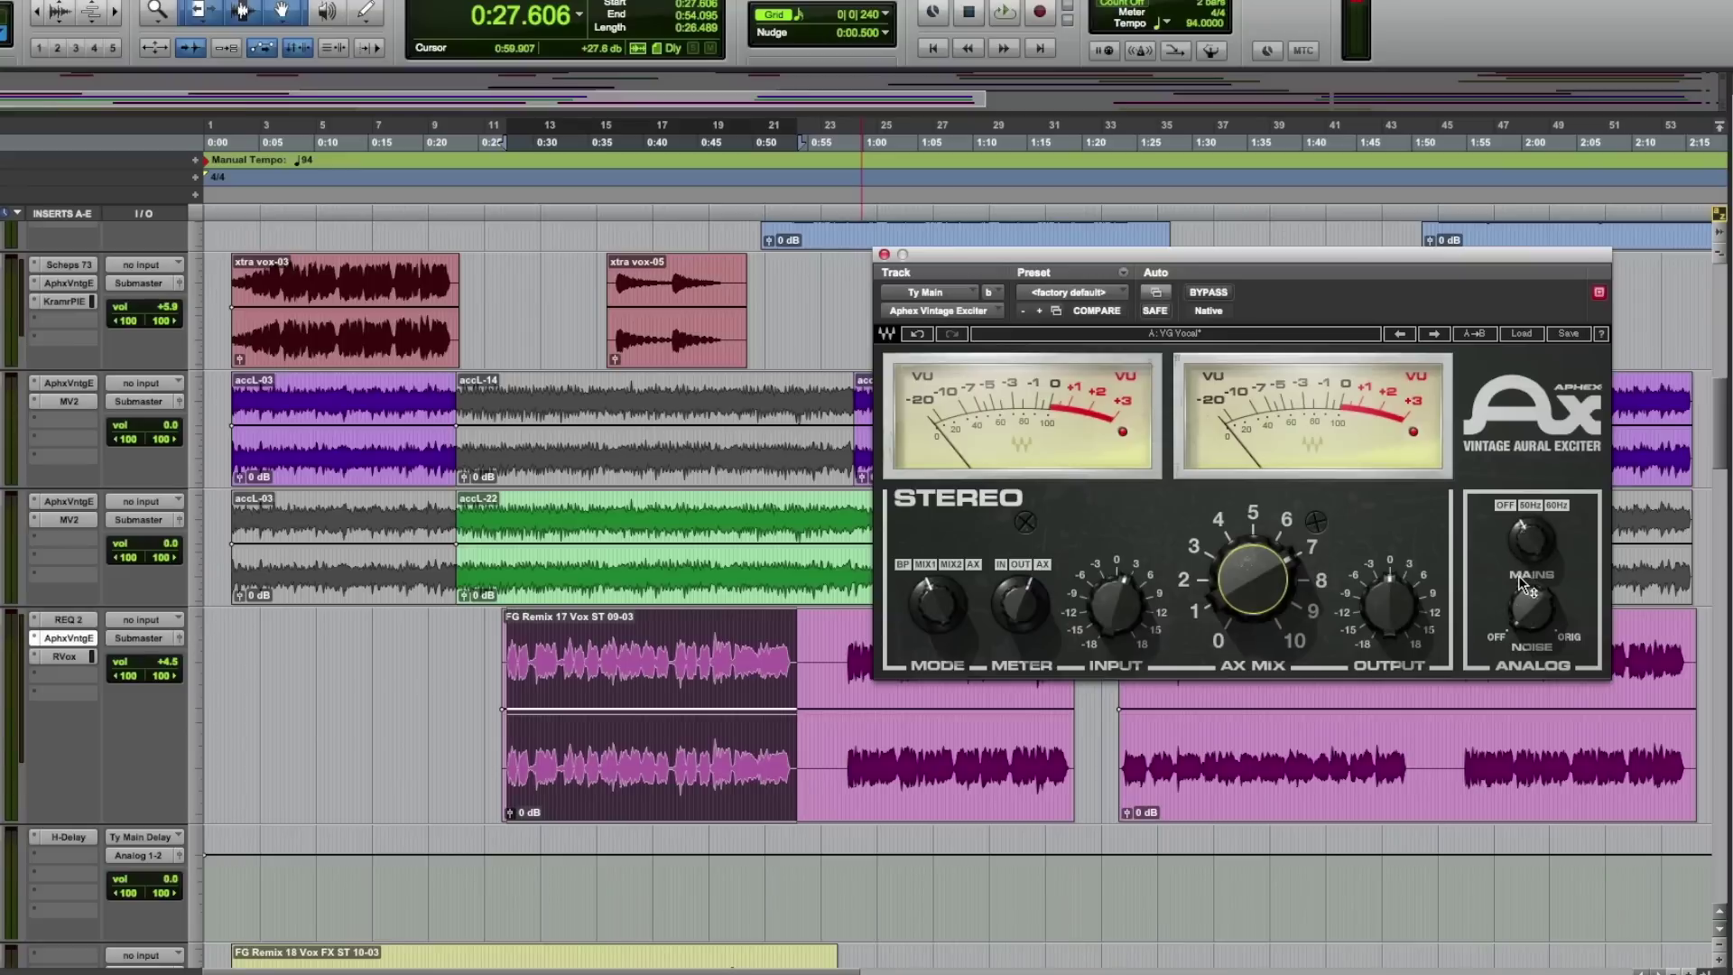
# Lower the Ty Main exciter's AX MIX from about 7.25 to about 6.7.
pyautogui.moveTo(1238, 594); pyautogui.dragTo(1239, 627)
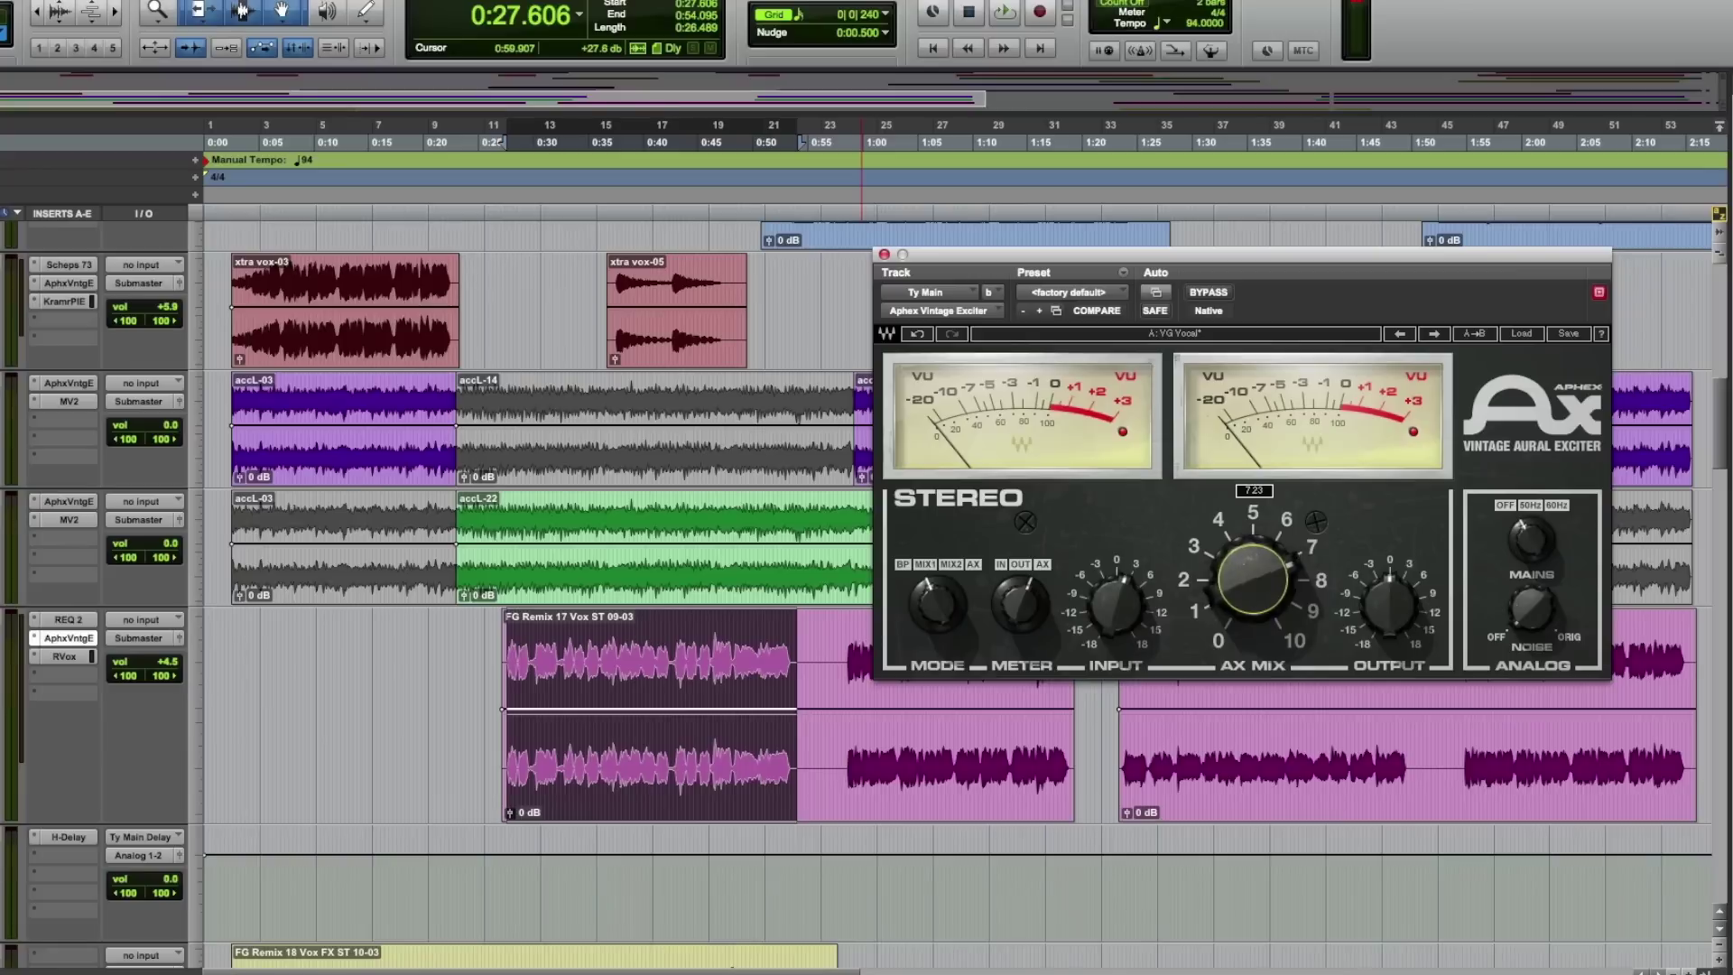
pyautogui.moveTo(1252, 578); pyautogui.dragTo(1244, 583)
pyautogui.moveTo(1387, 603)
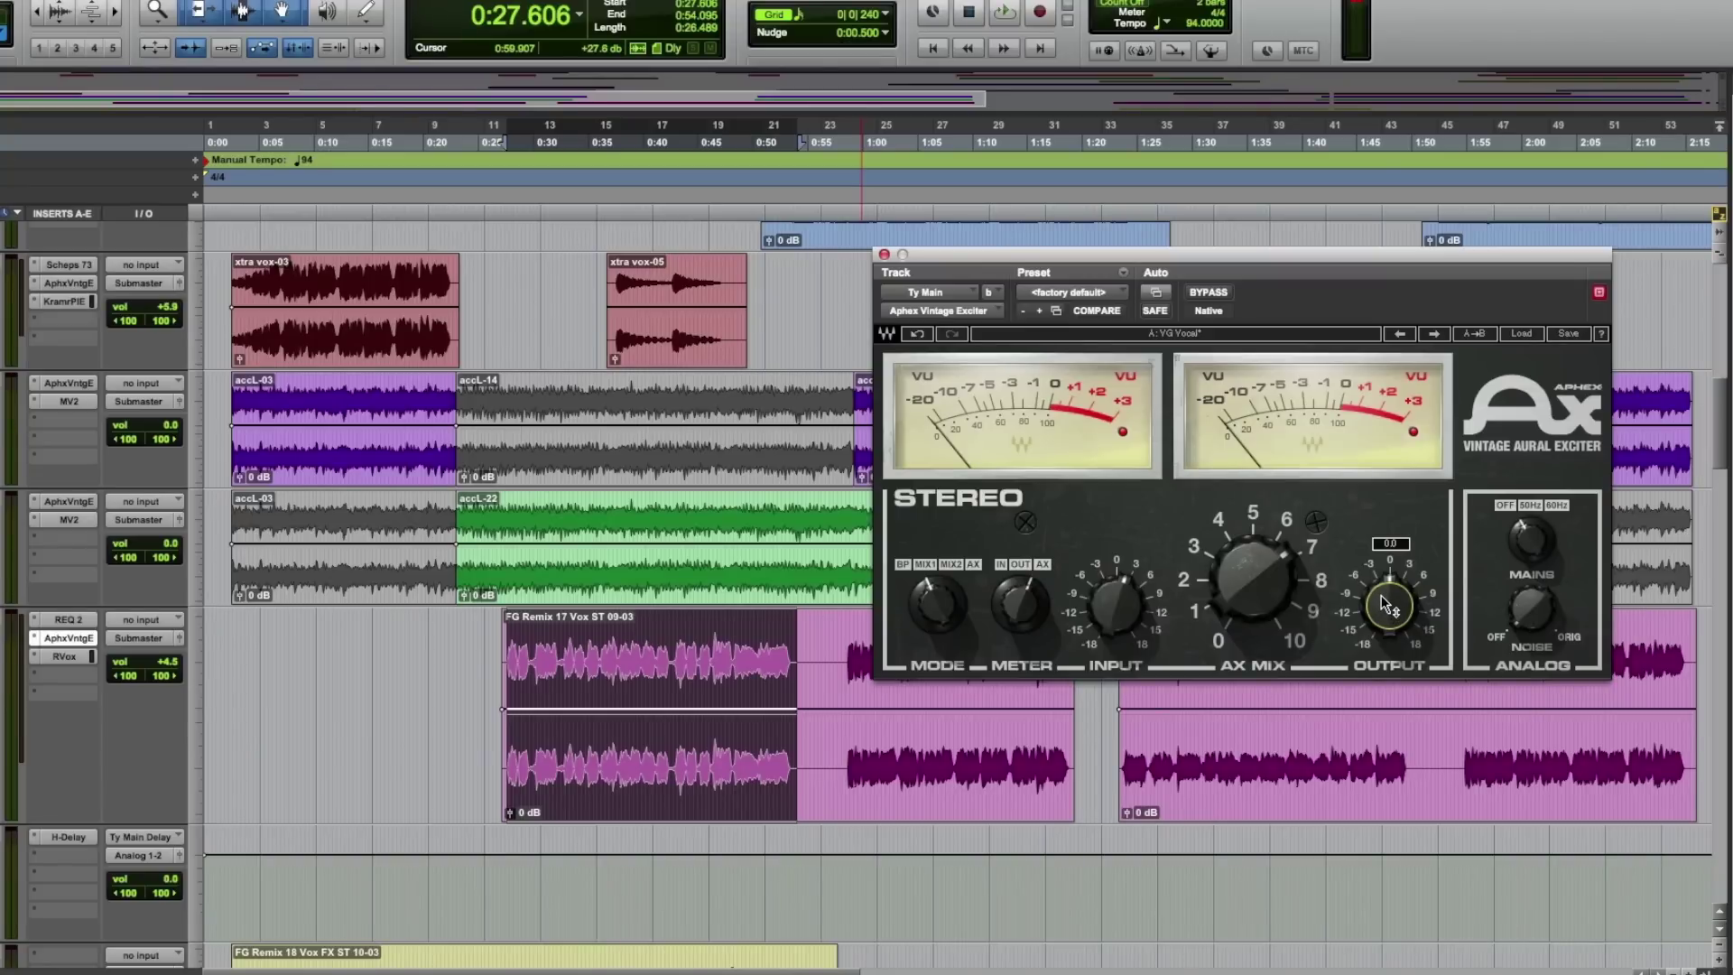
# Cycle the vocal's insert view through REQ 2 and RVox back to the Aphex exciter.
pyautogui.click(71, 621)
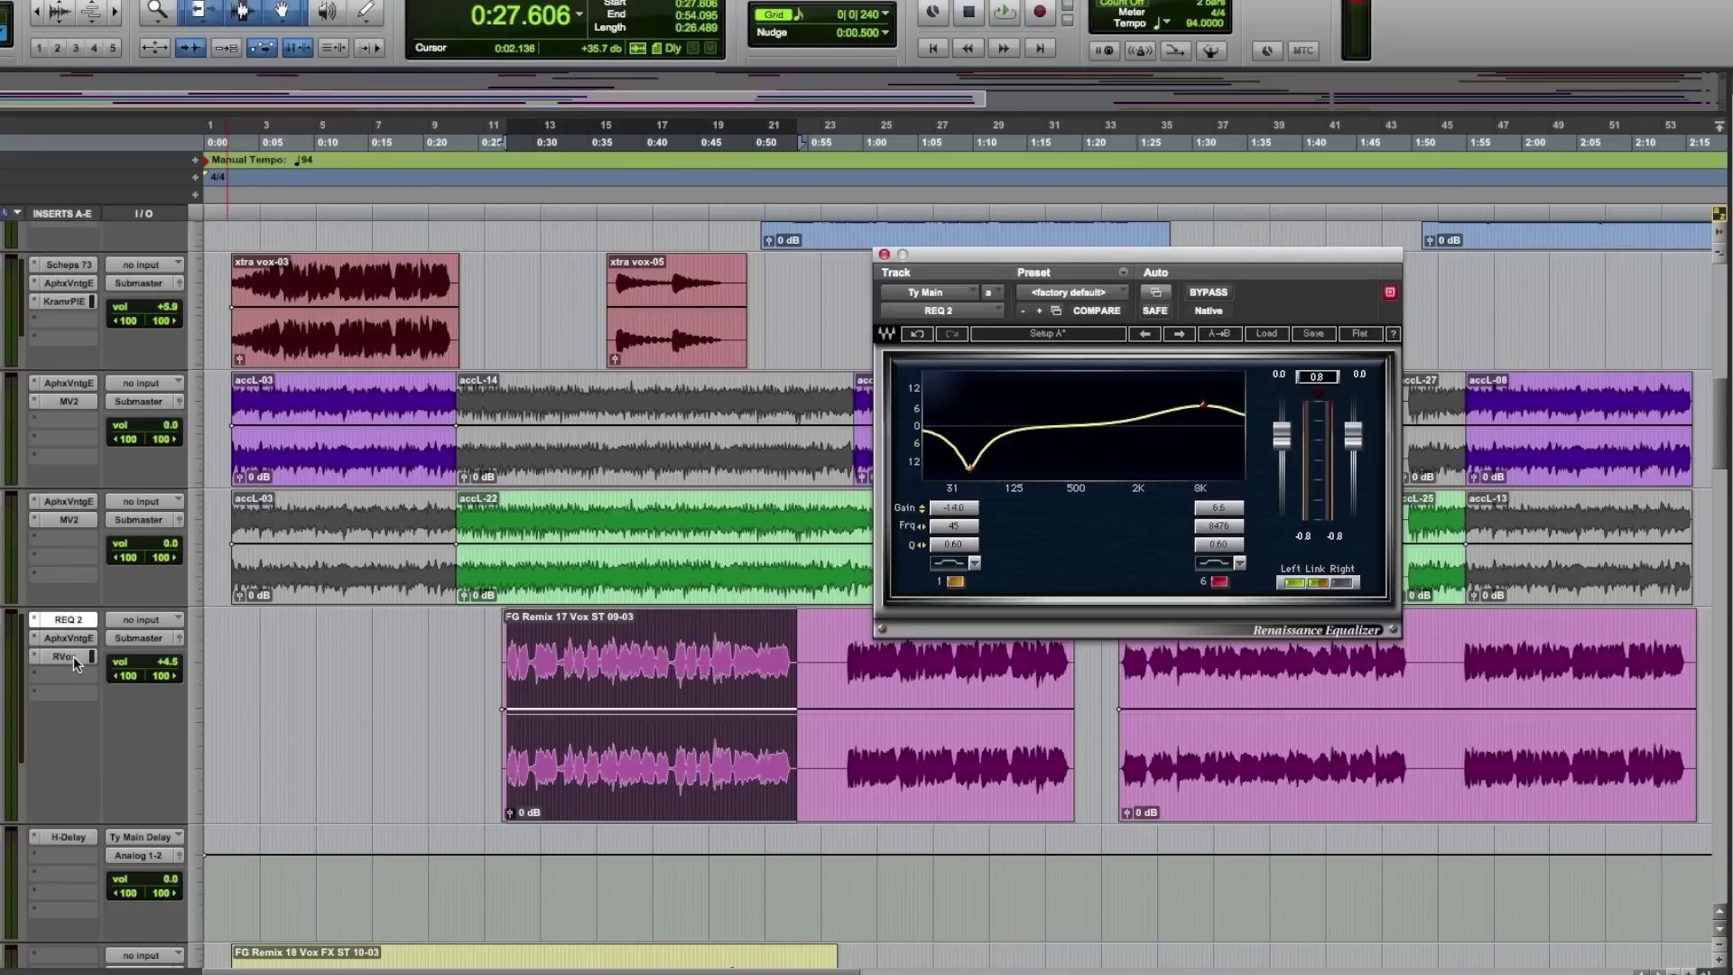
pyautogui.click(73, 657)
pyautogui.click(68, 638)
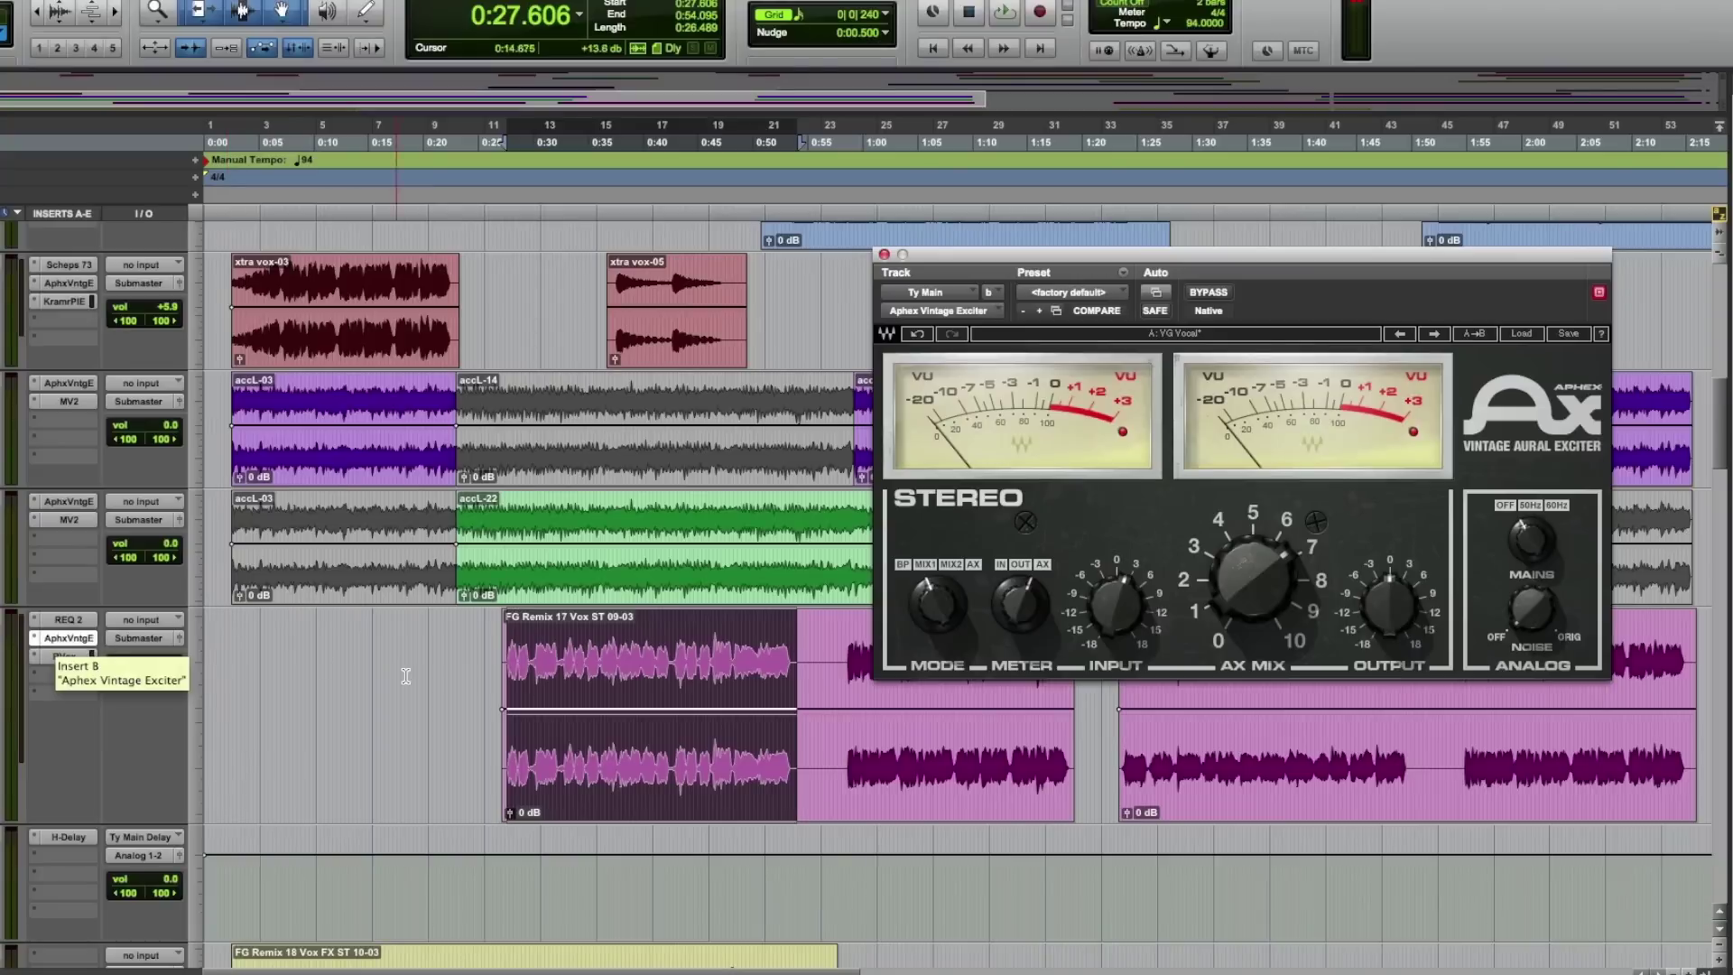
# A/B the Ty Main exciter during playback and set AX MIX to 6.00, leaving it active.
pyautogui.click(1208, 292)
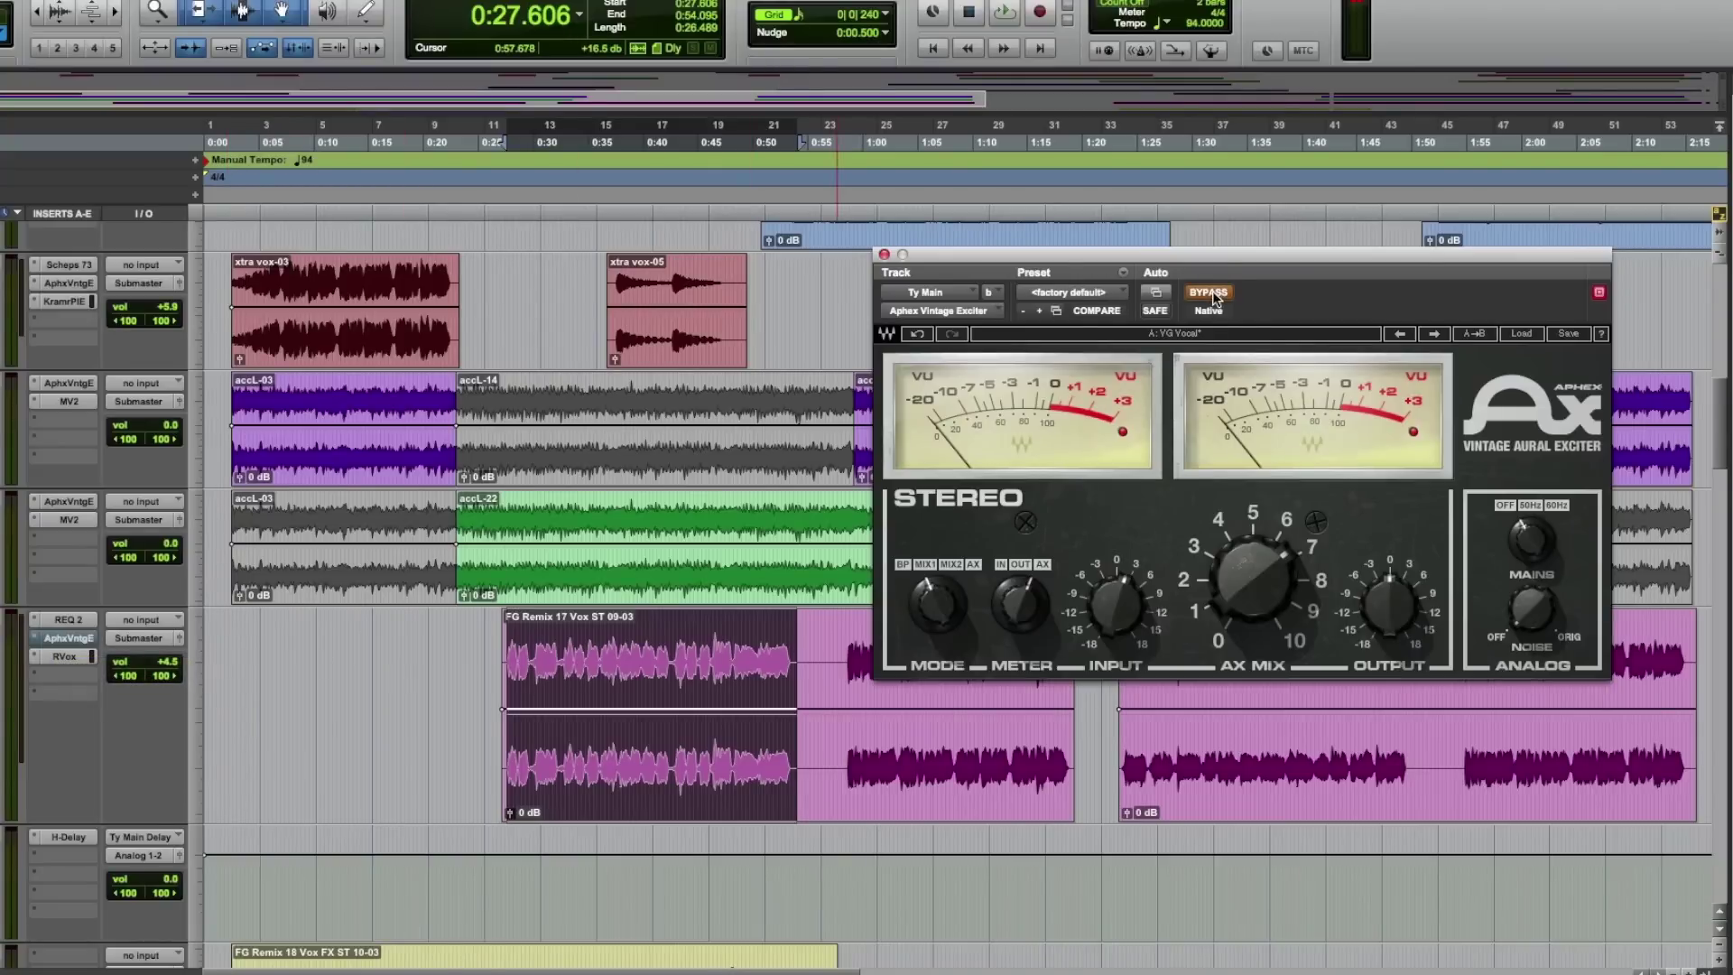
pyautogui.press('space')
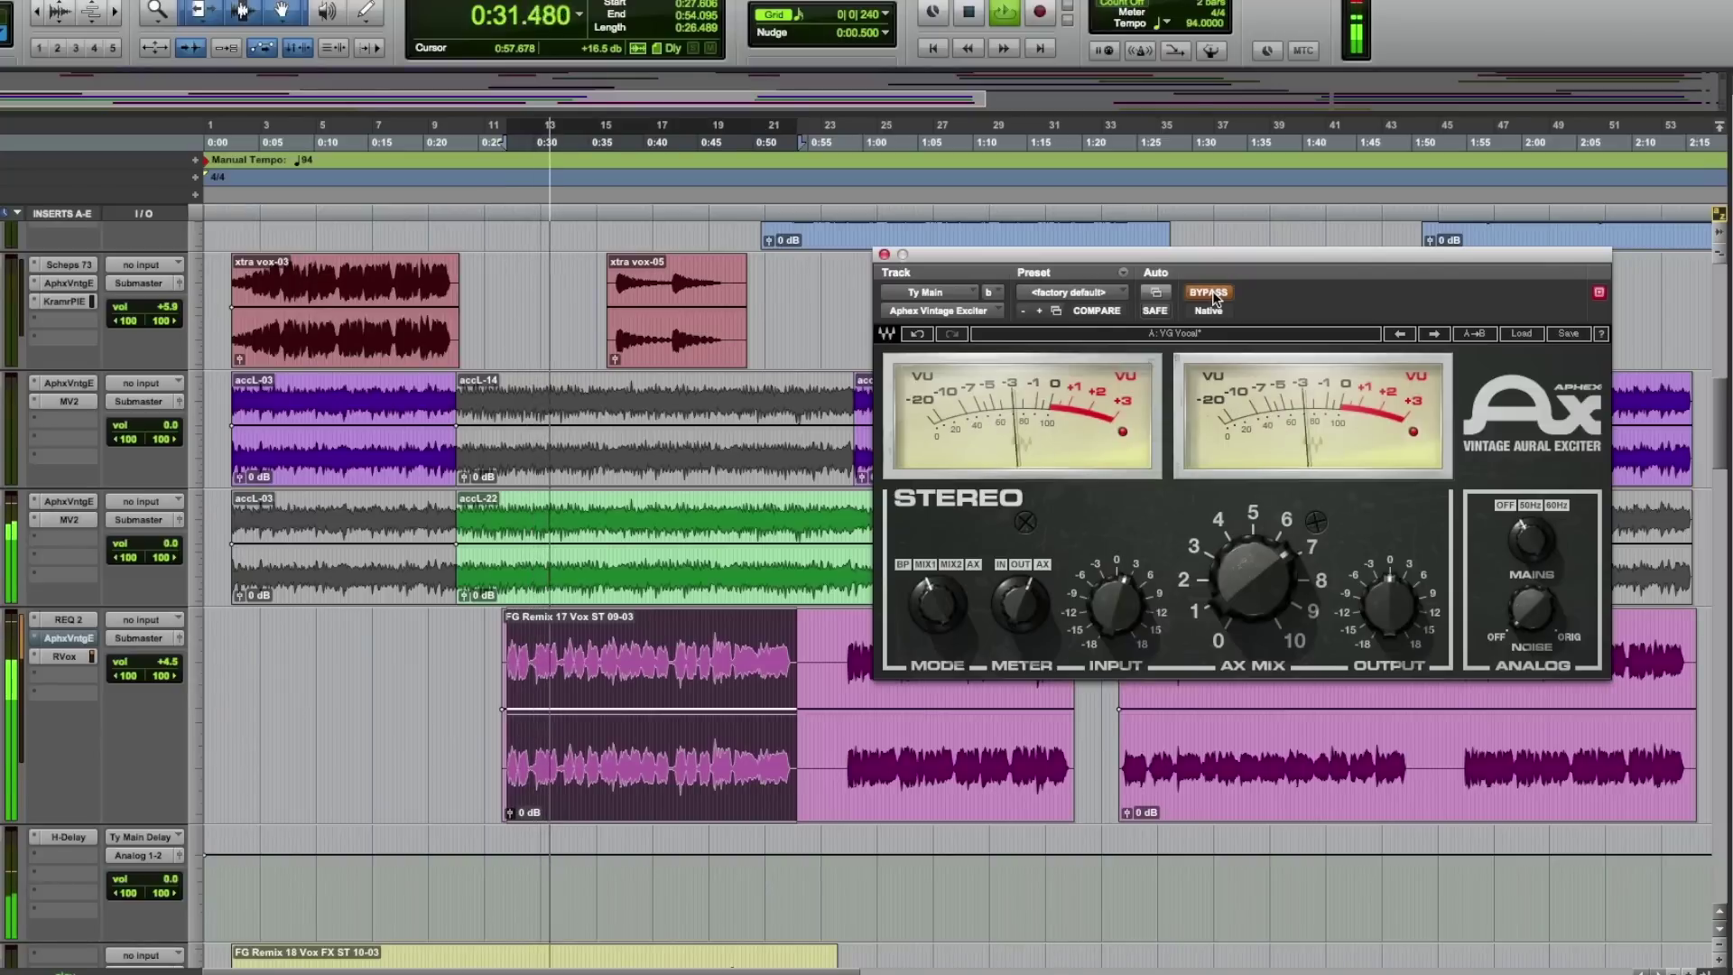
pyautogui.click(1211, 291)
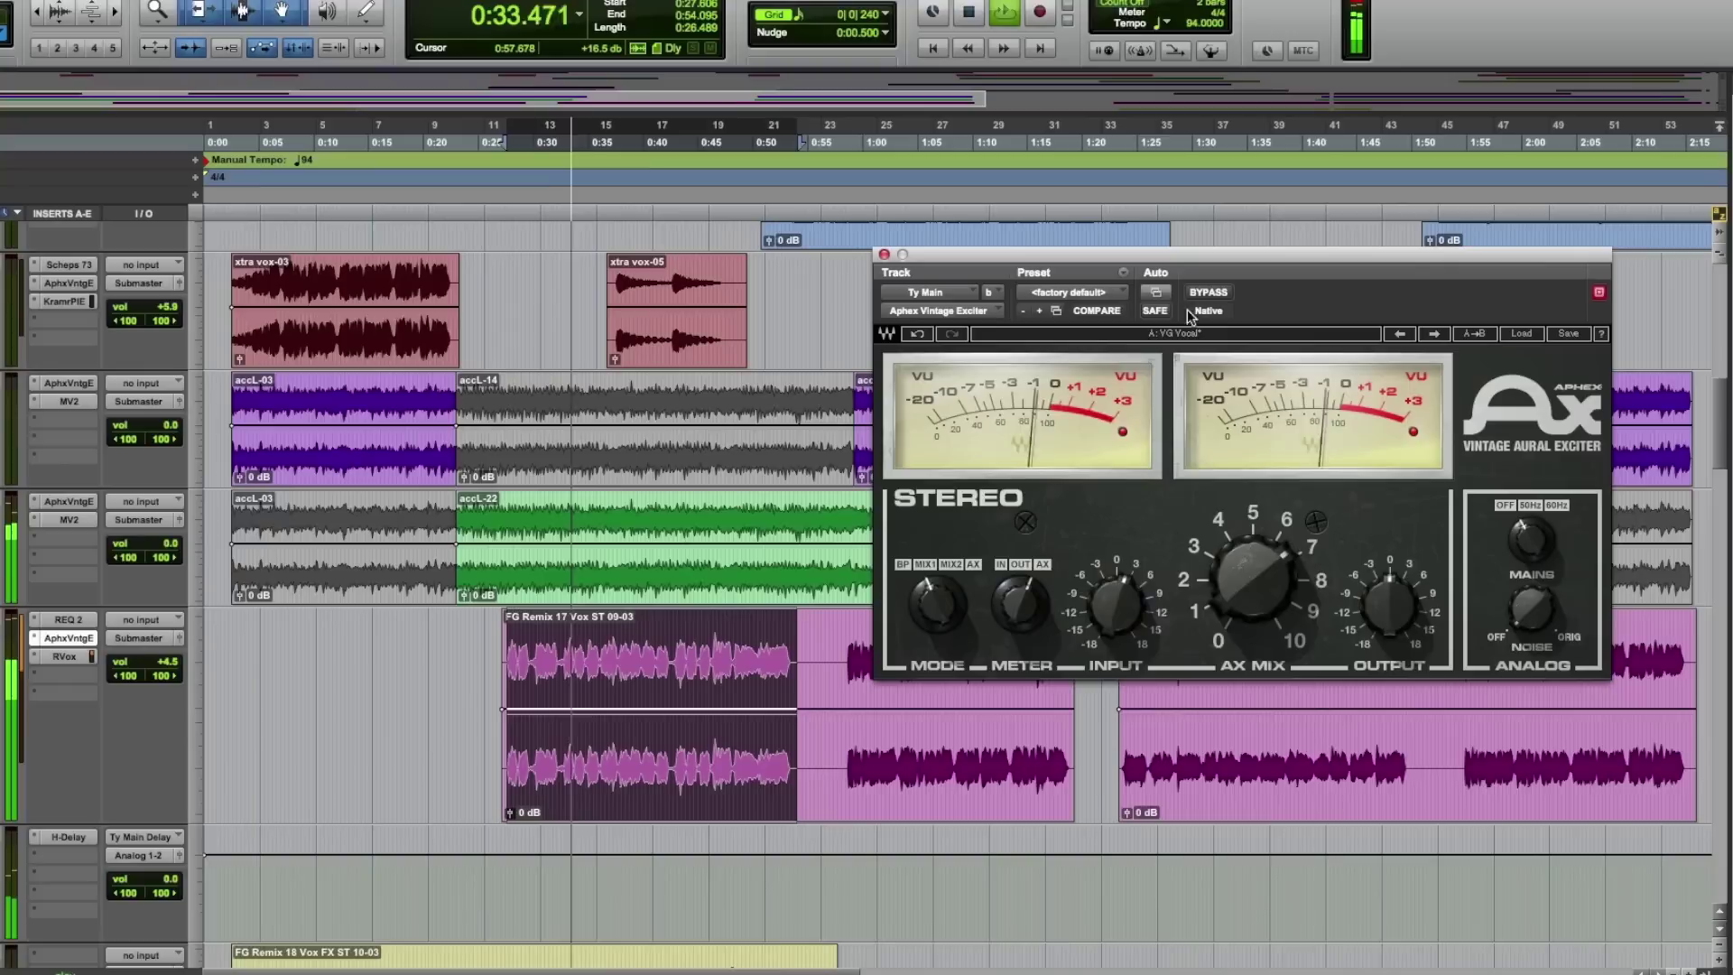
pyautogui.moveTo(1253, 578); pyautogui.dragTo(1253, 599)
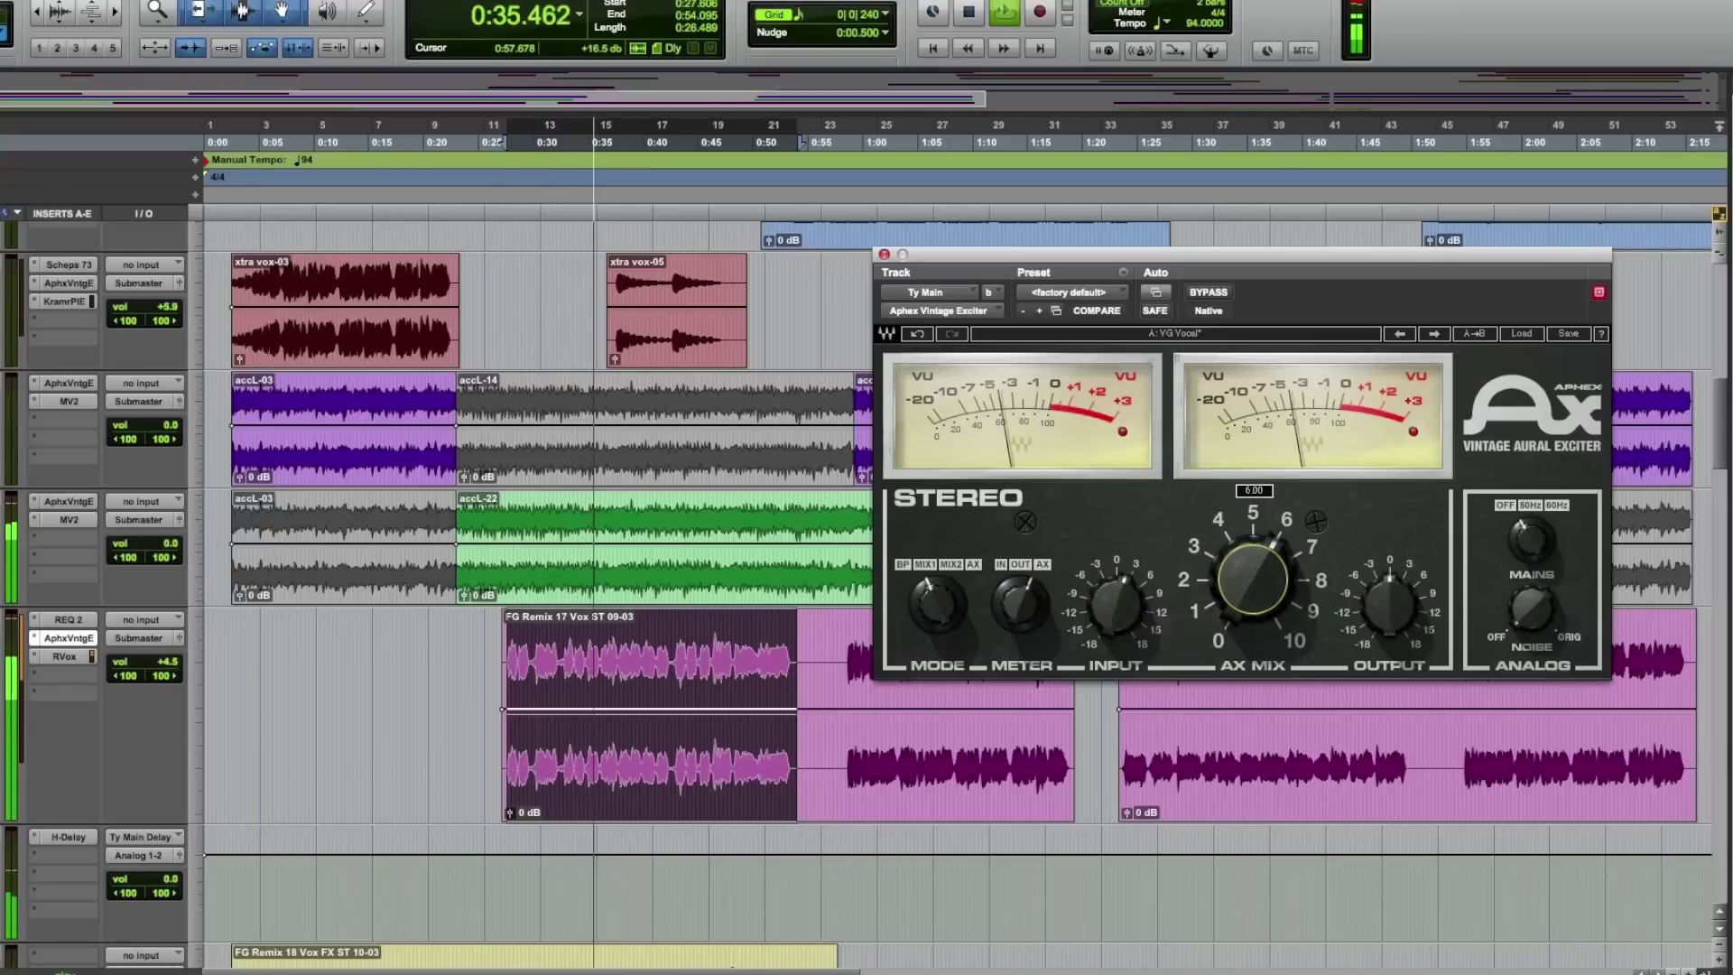
pyautogui.click(1210, 293)
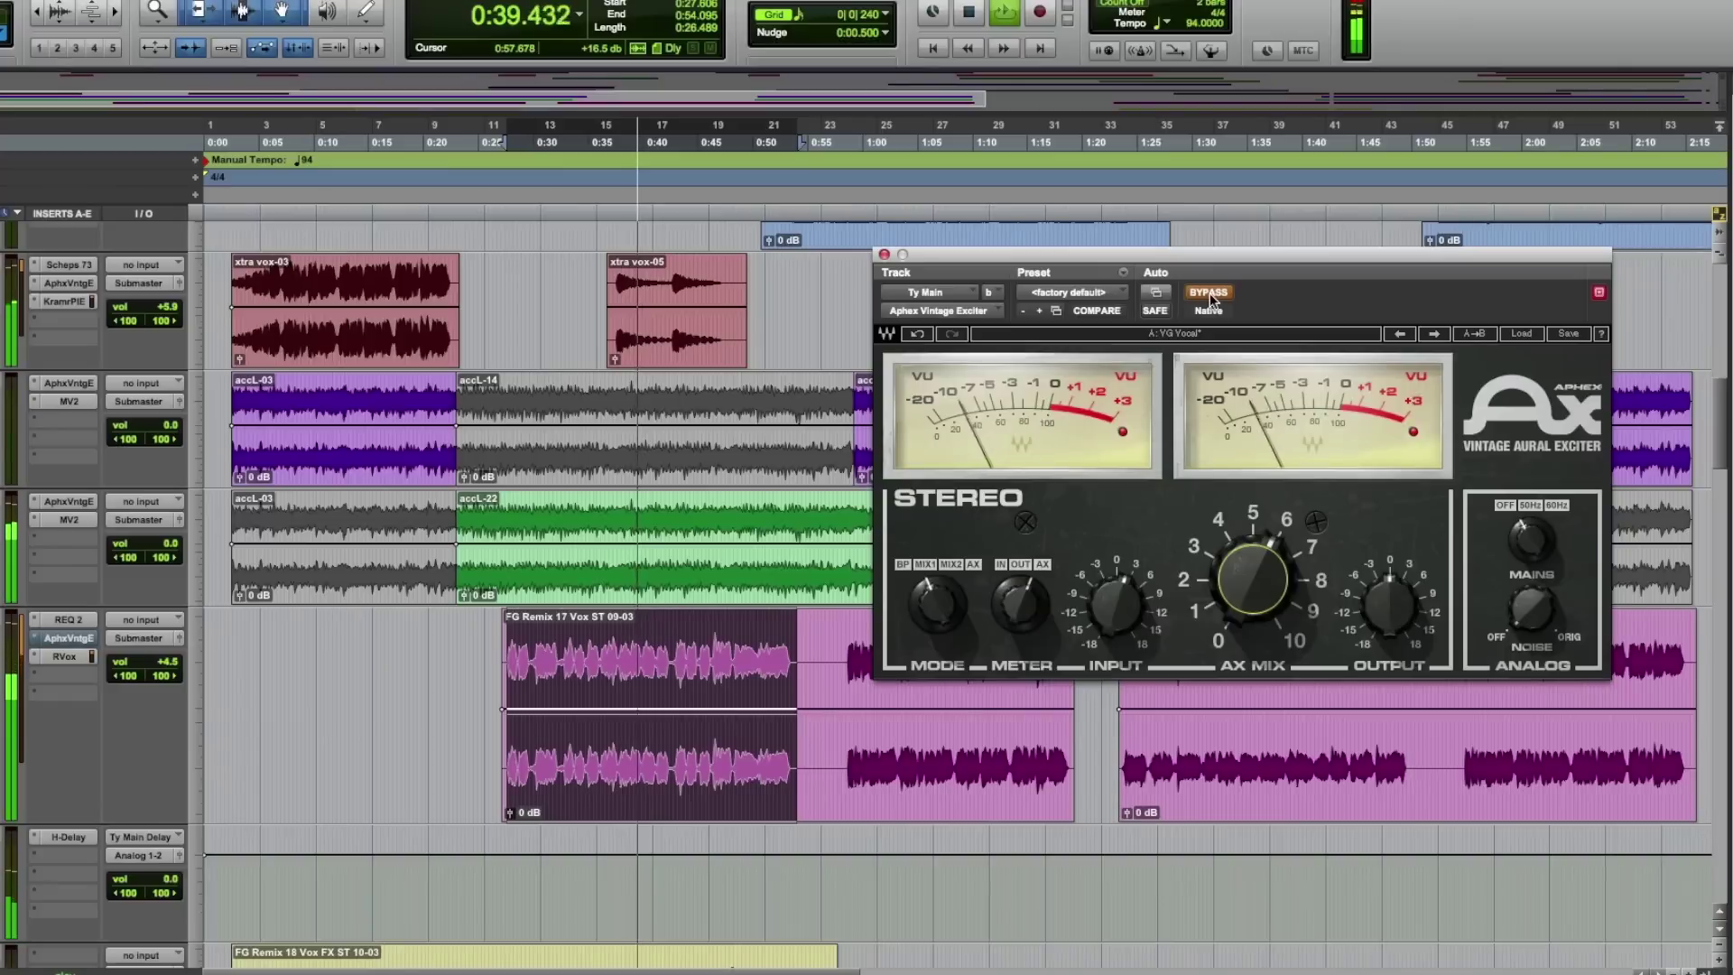
pyautogui.click(1210, 293)
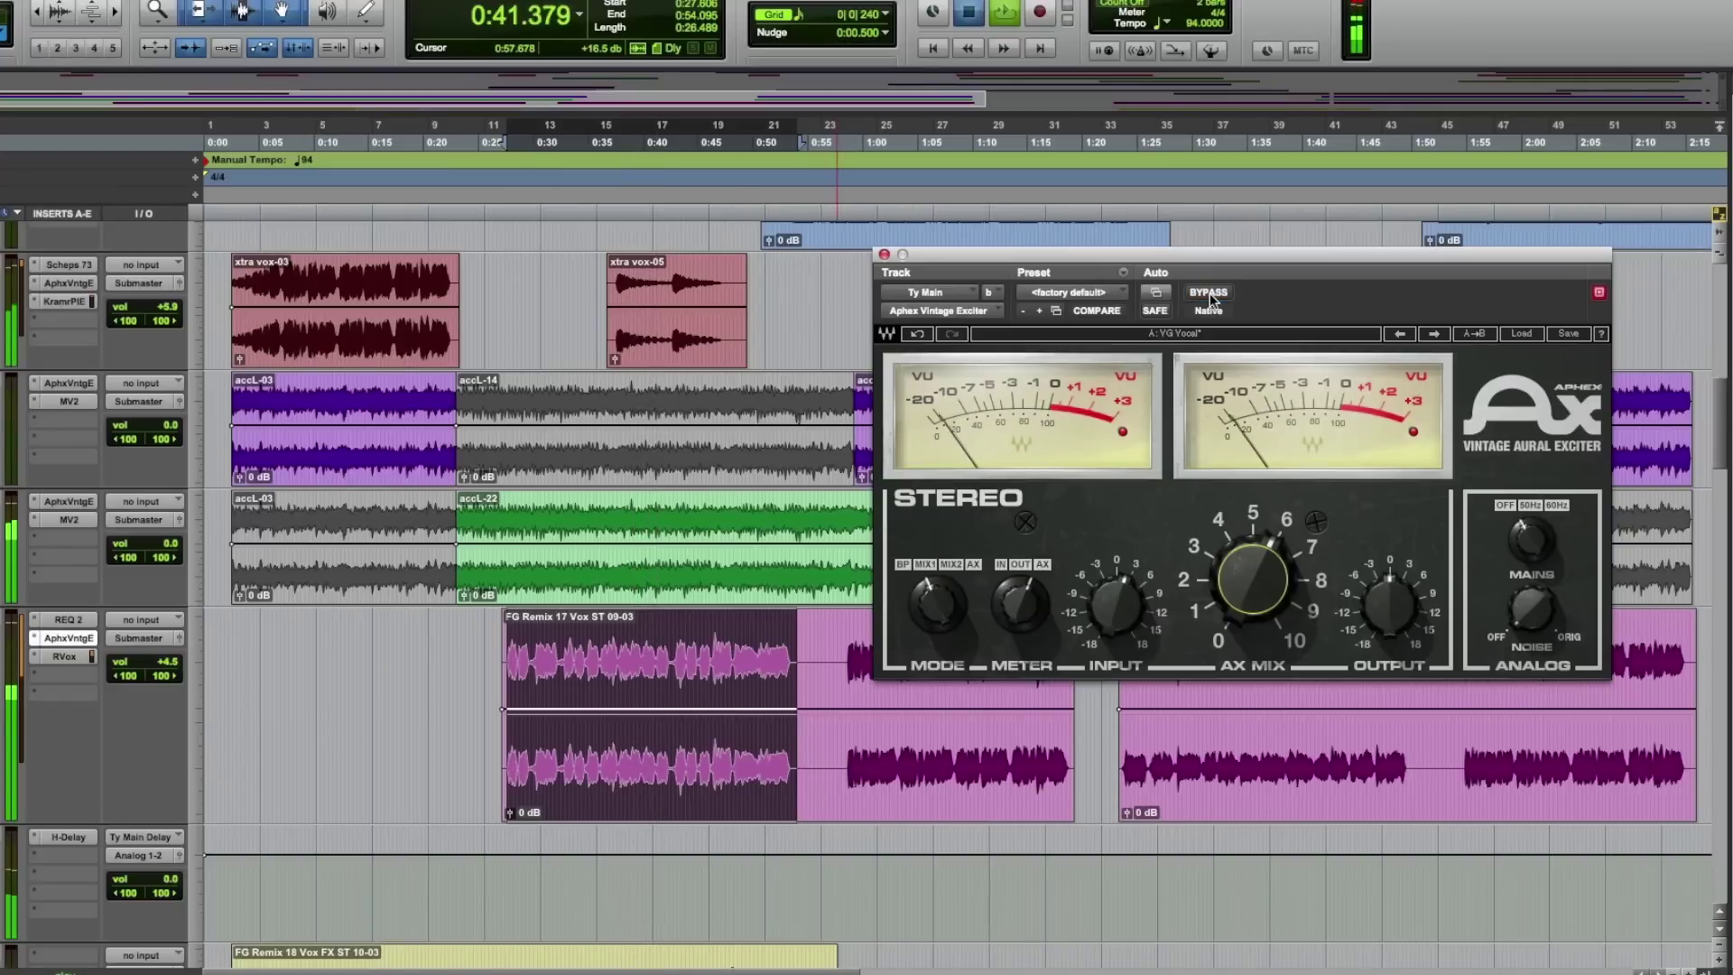
pyautogui.press('space')
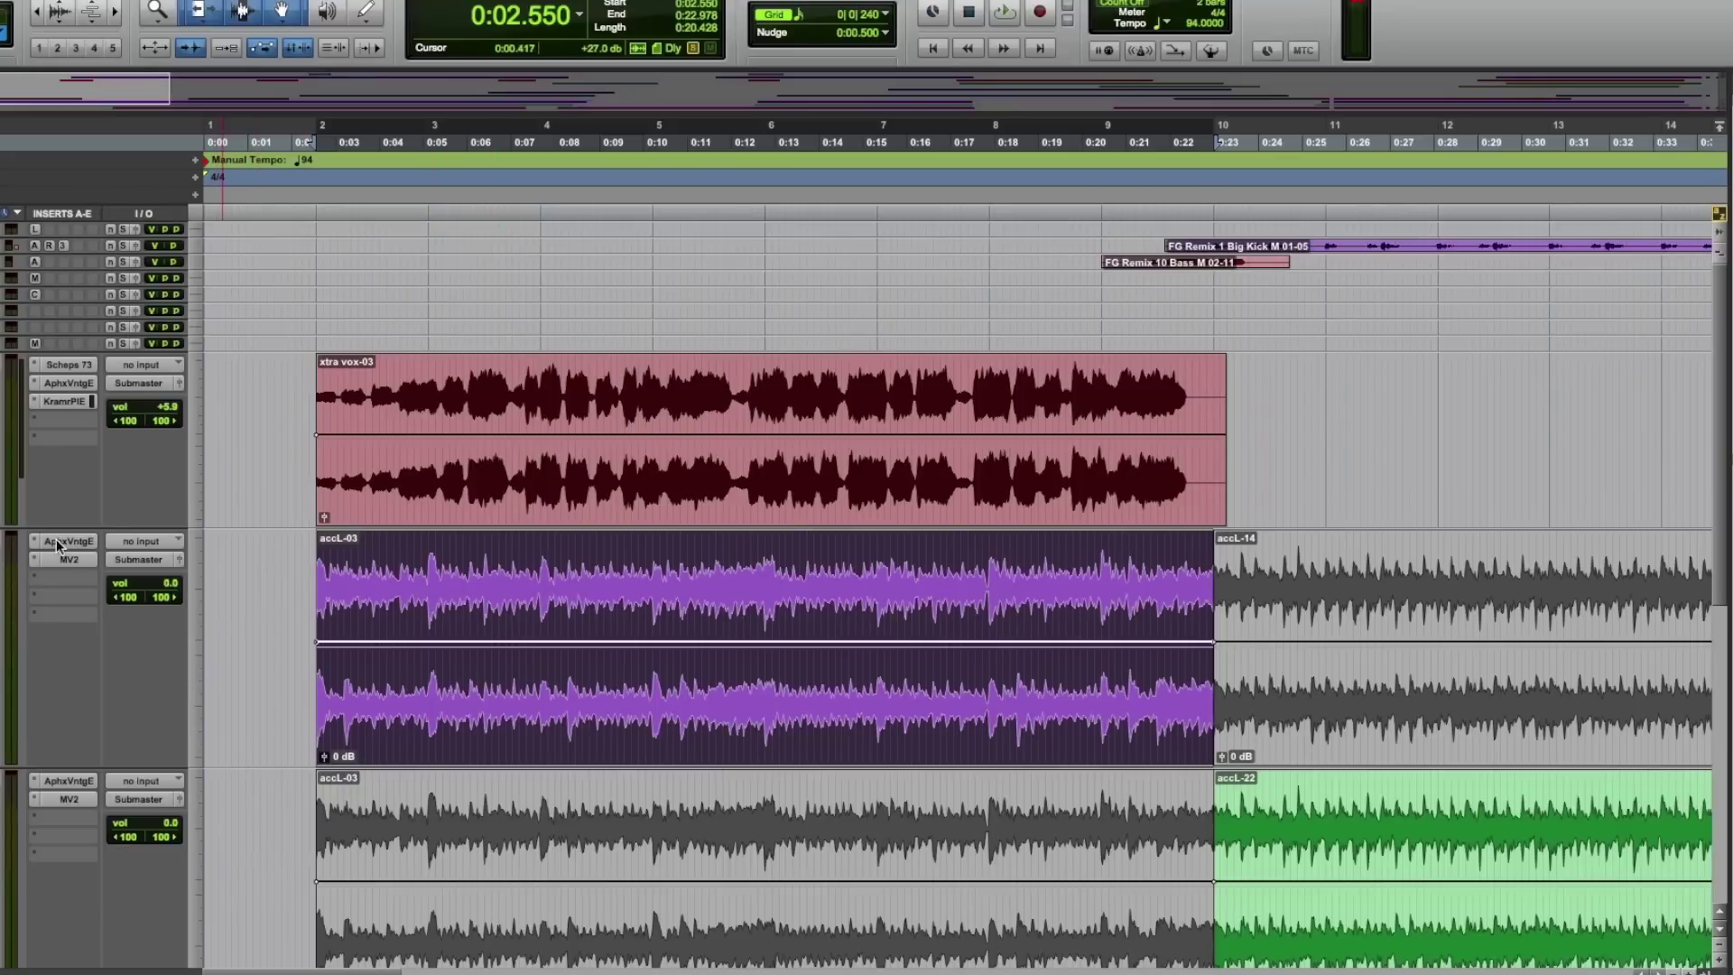
# Open the Aphex exciter on the accL track and audition the acoustic guitars.
pyautogui.click(56, 539)
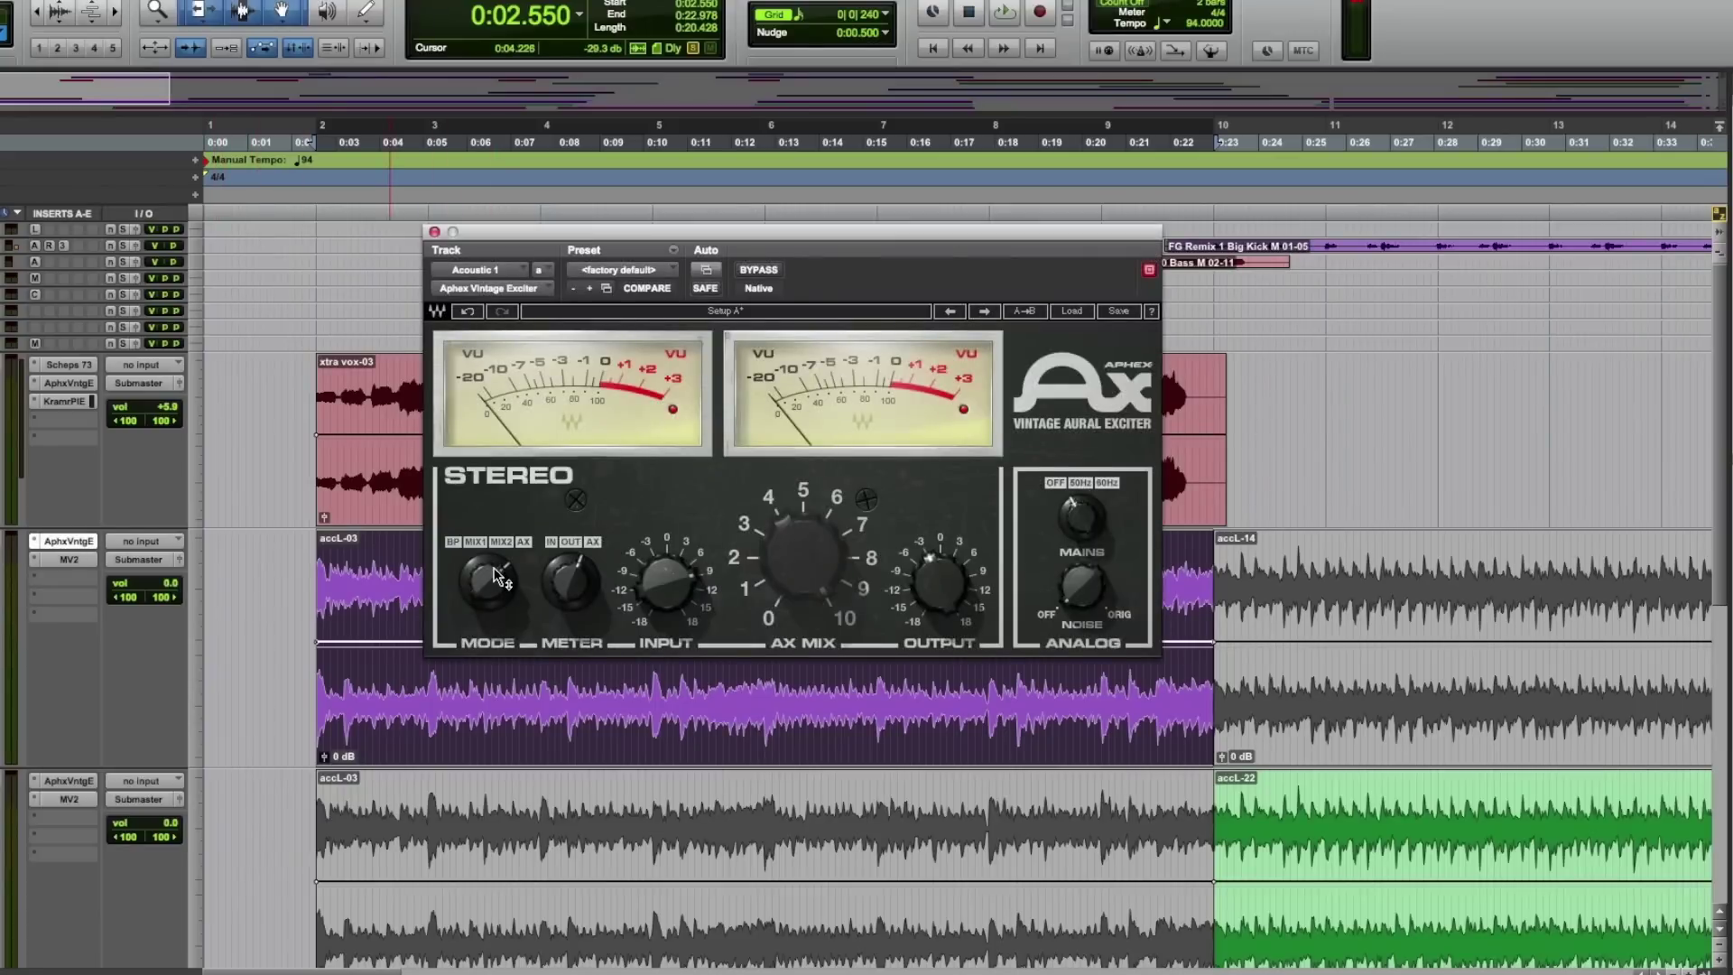
pyautogui.press('space')
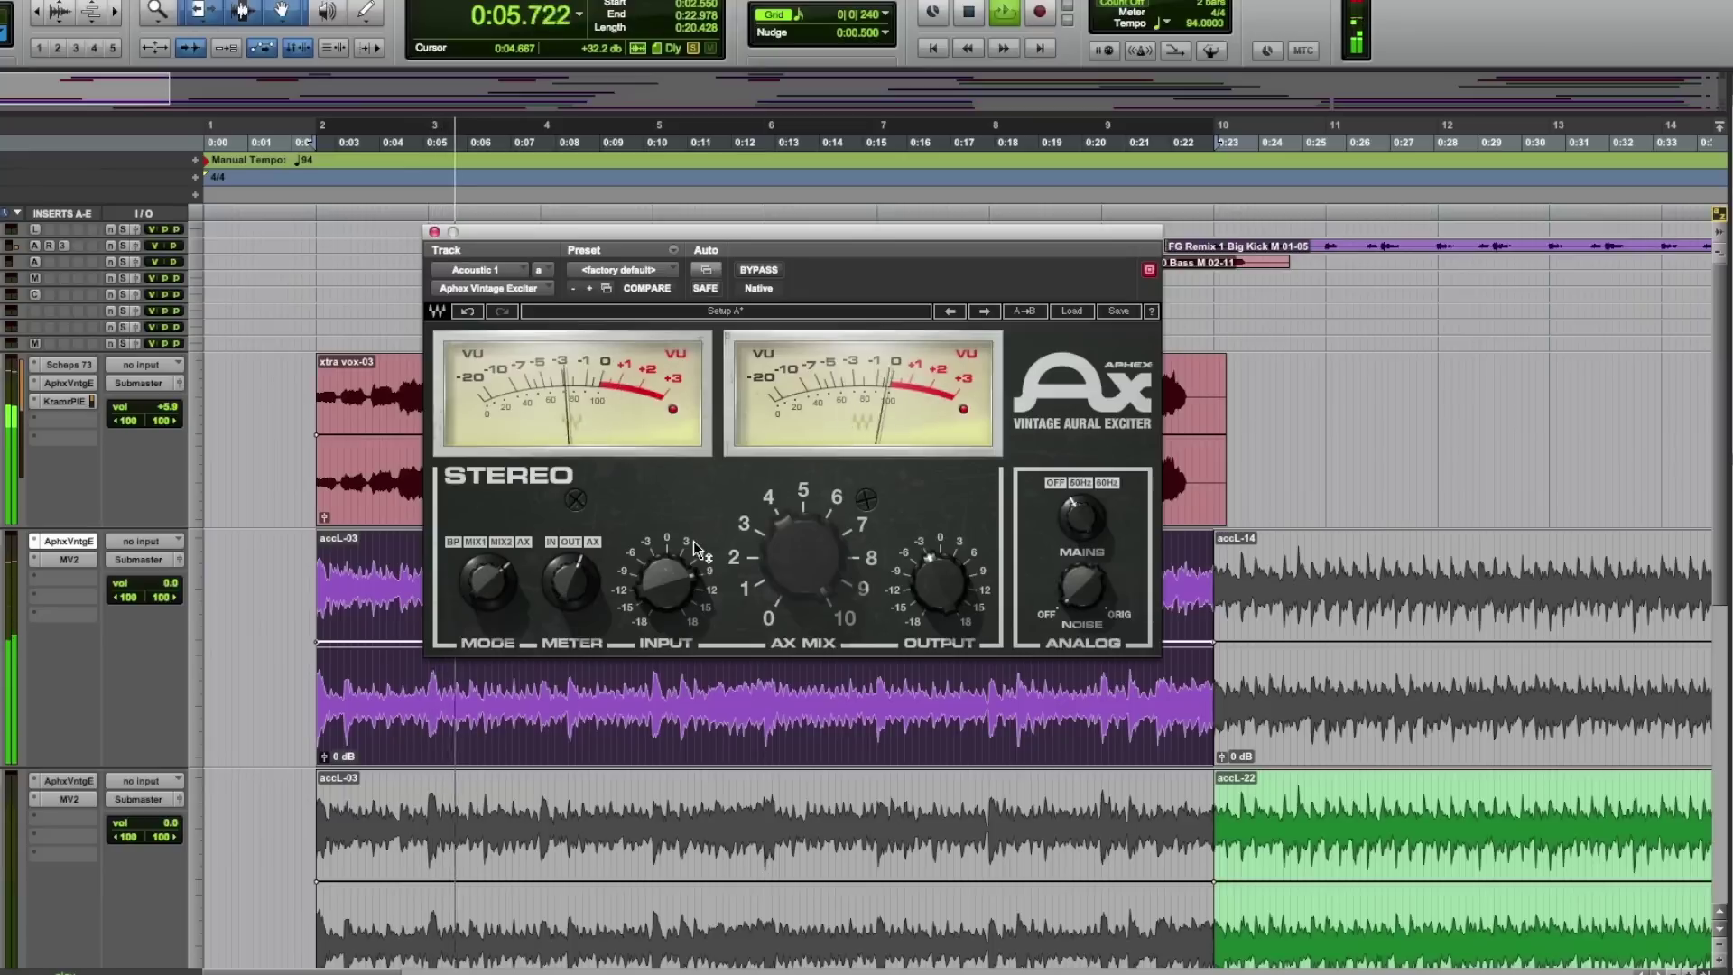
pyautogui.press('space')
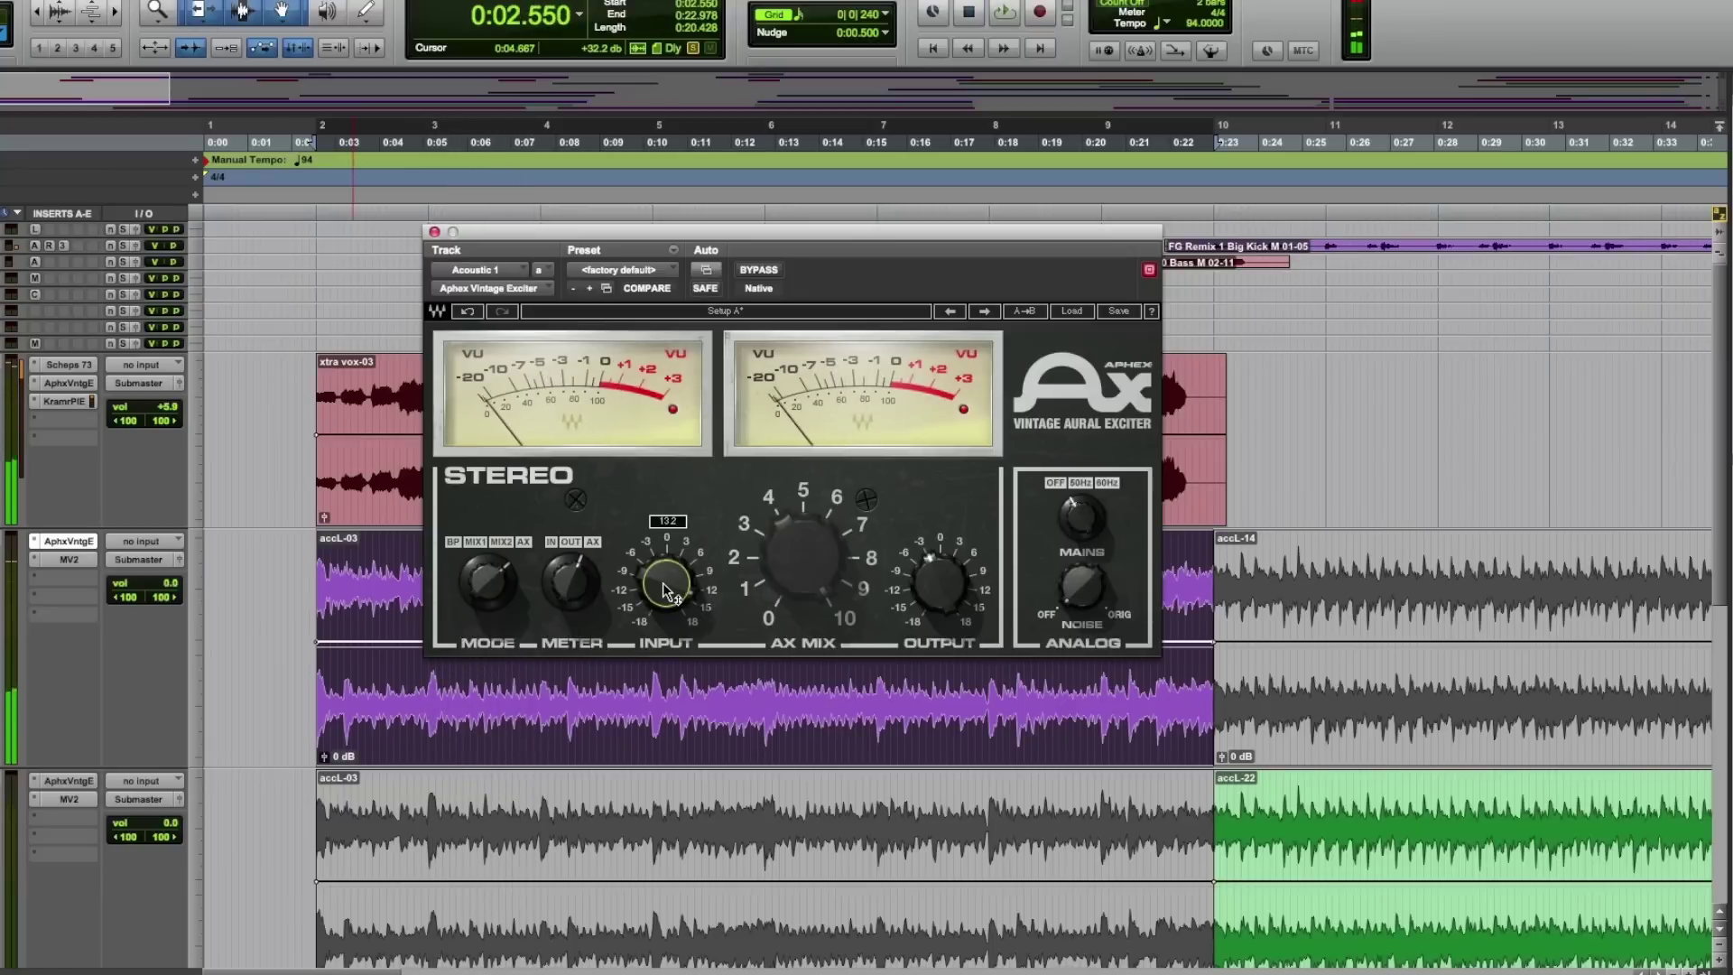
pyautogui.moveTo(657, 585)
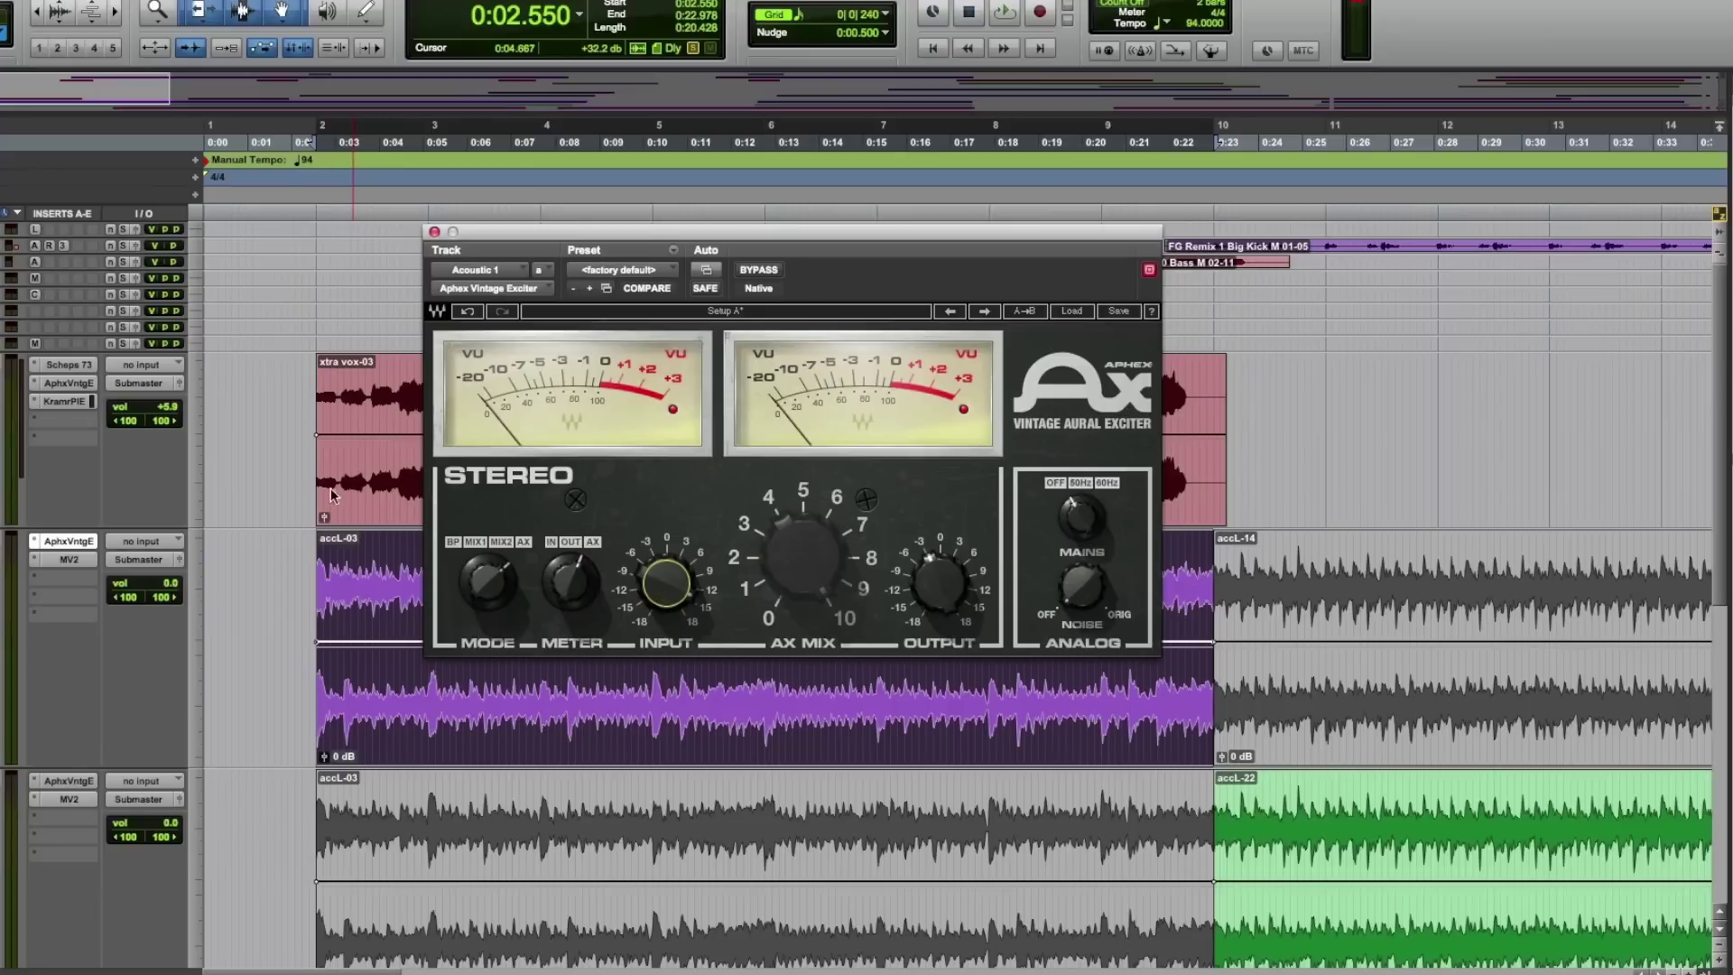
# Compare the acoustic guitar with the MV2 insert bypassed, then re-enable MV2.
pyautogui.keyDown('super'); pyautogui.click(63, 560); pyautogui.keyUp('super')
pyautogui.press('space')
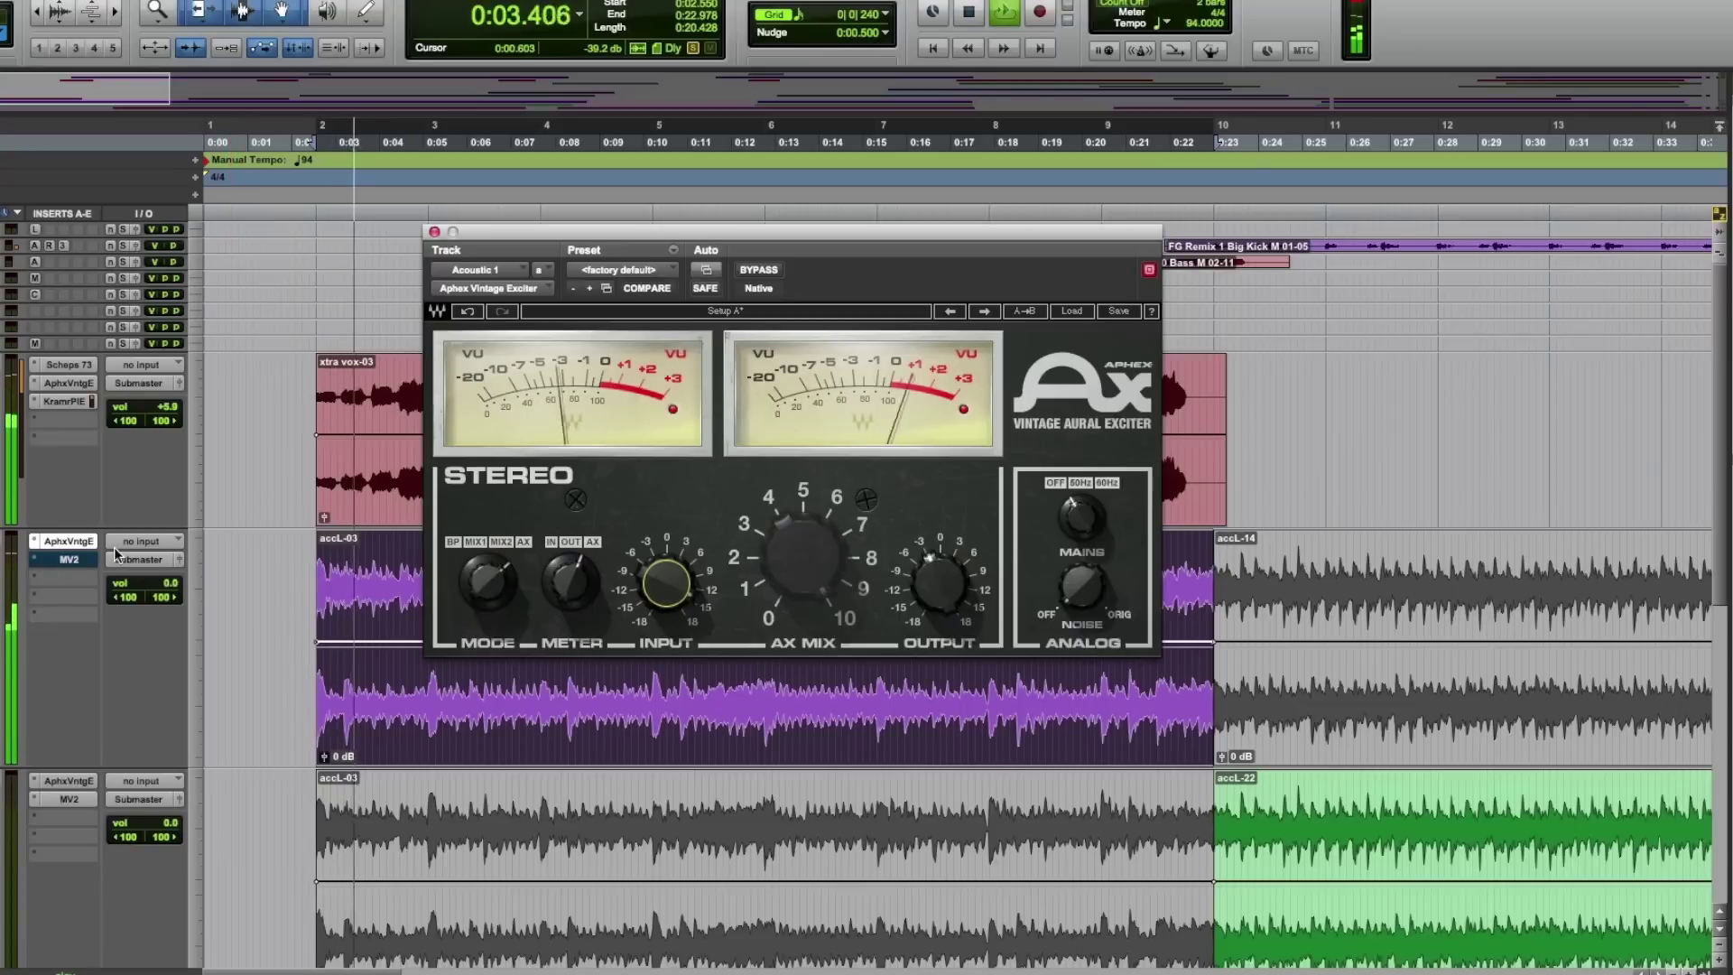
pyautogui.keyDown('super'); pyautogui.click(67, 561); pyautogui.keyUp('super')
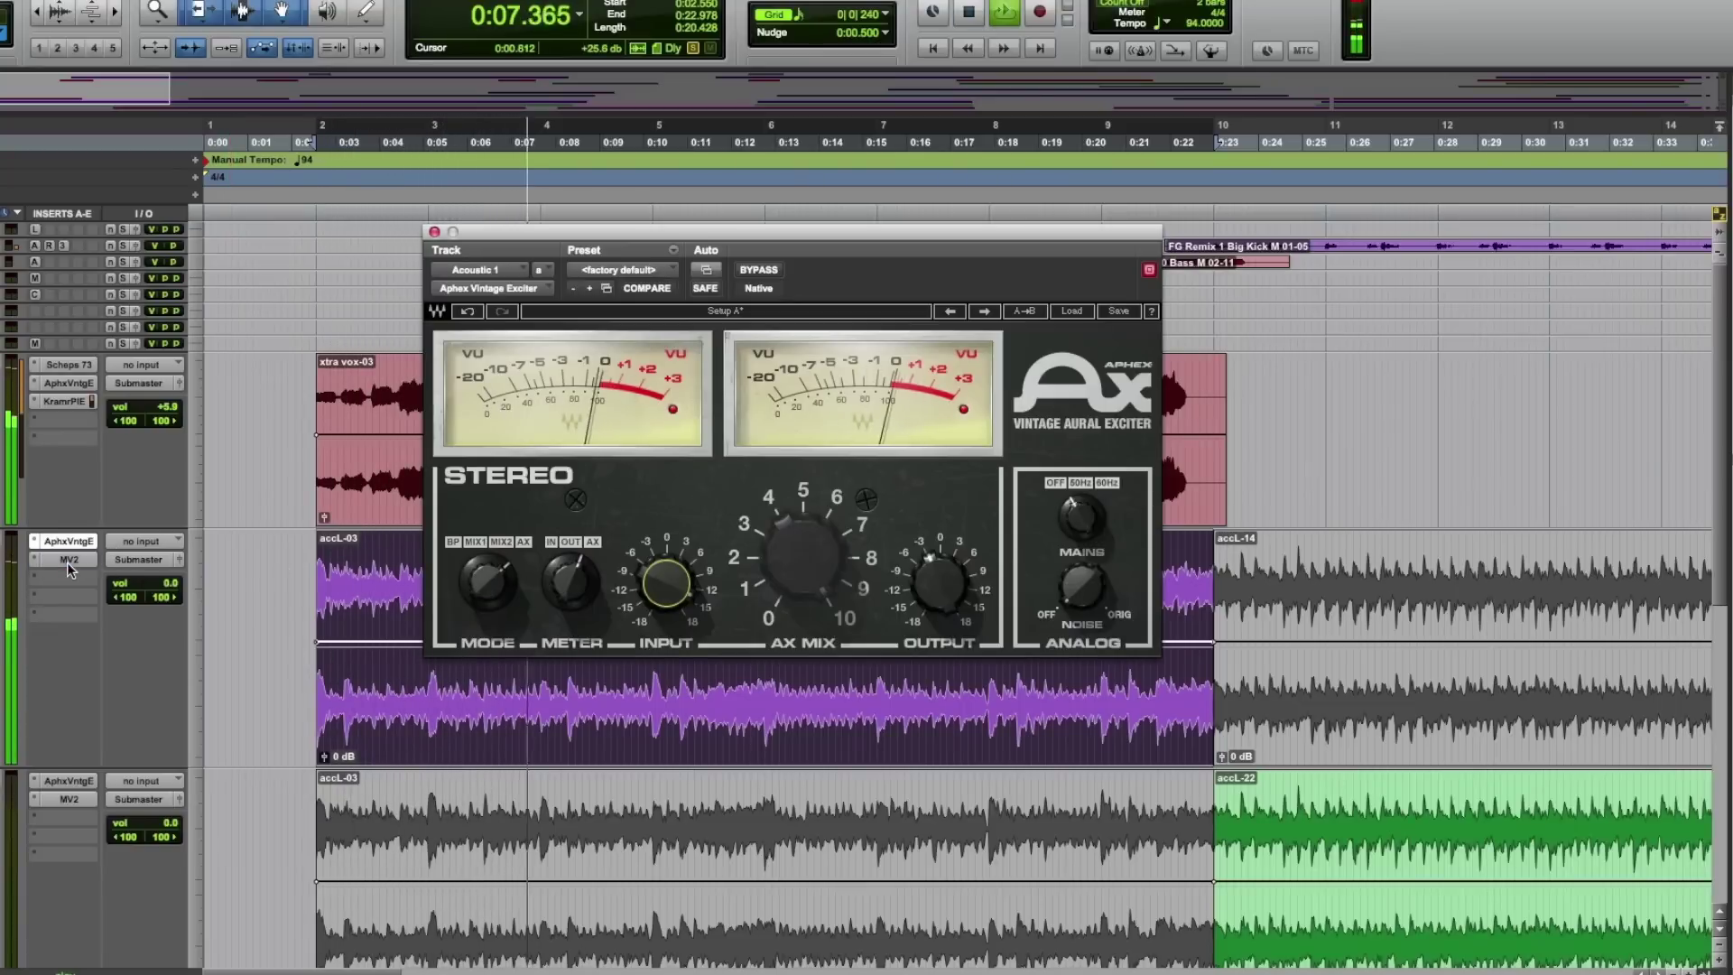
pyautogui.press('space')
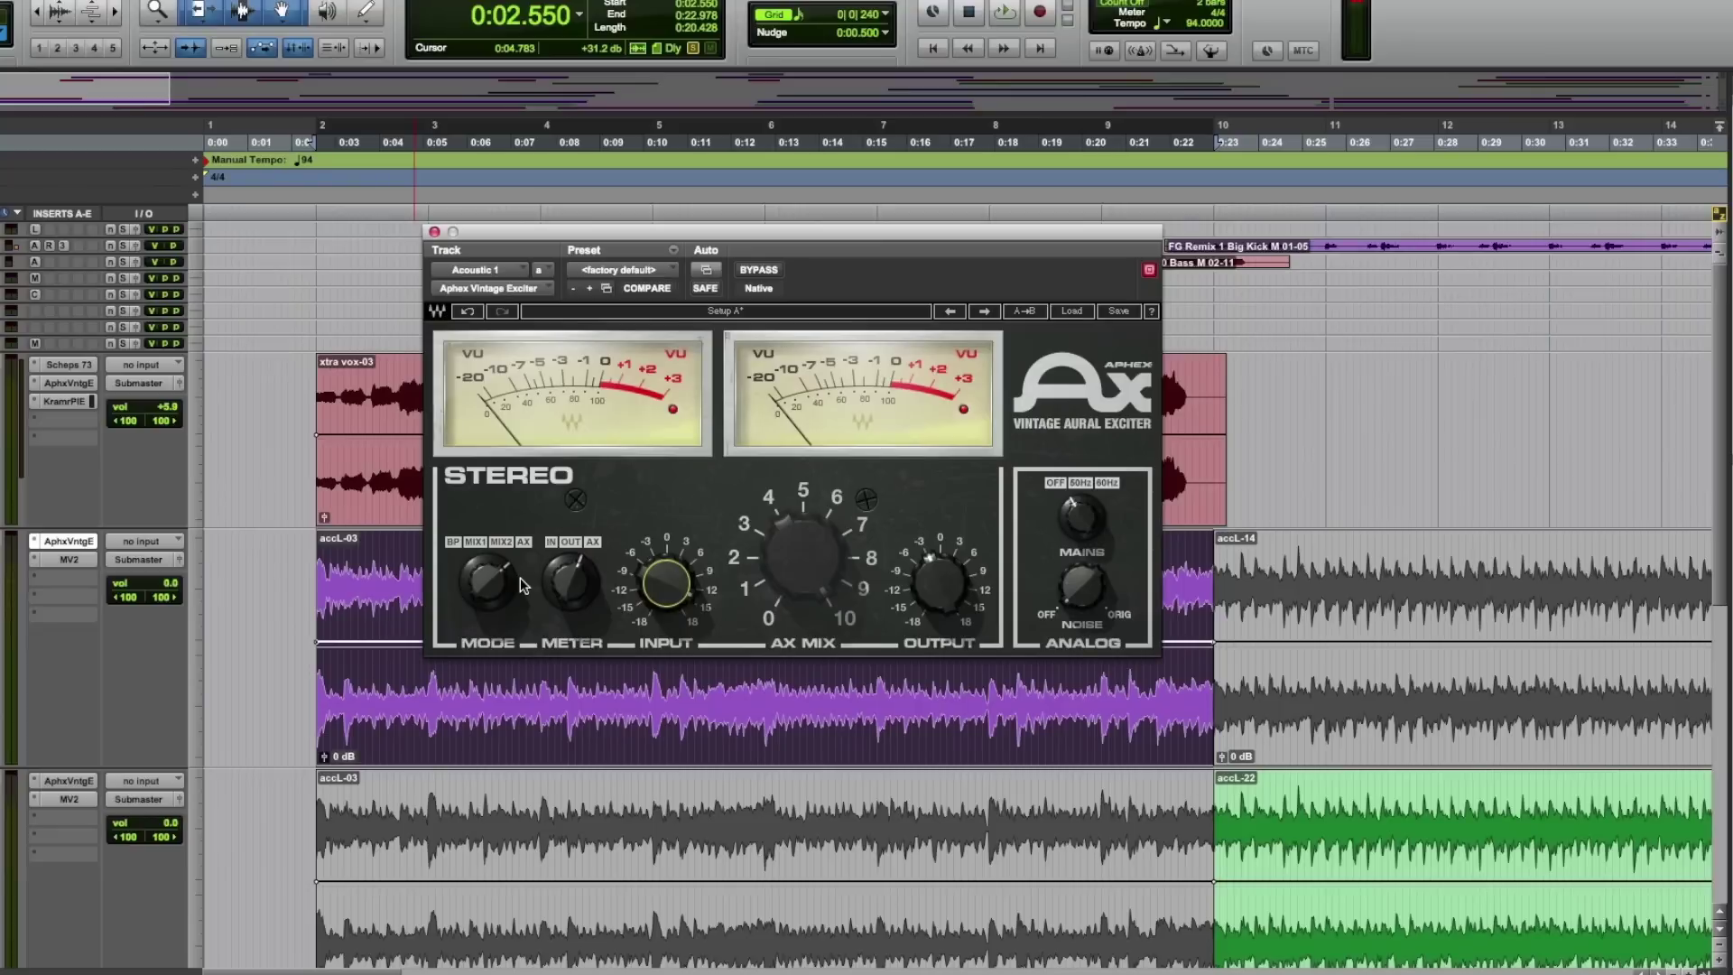
# Replay the acoustic guitar, bypassing then re-enabling its Aphex exciter.
pyautogui.press('space')
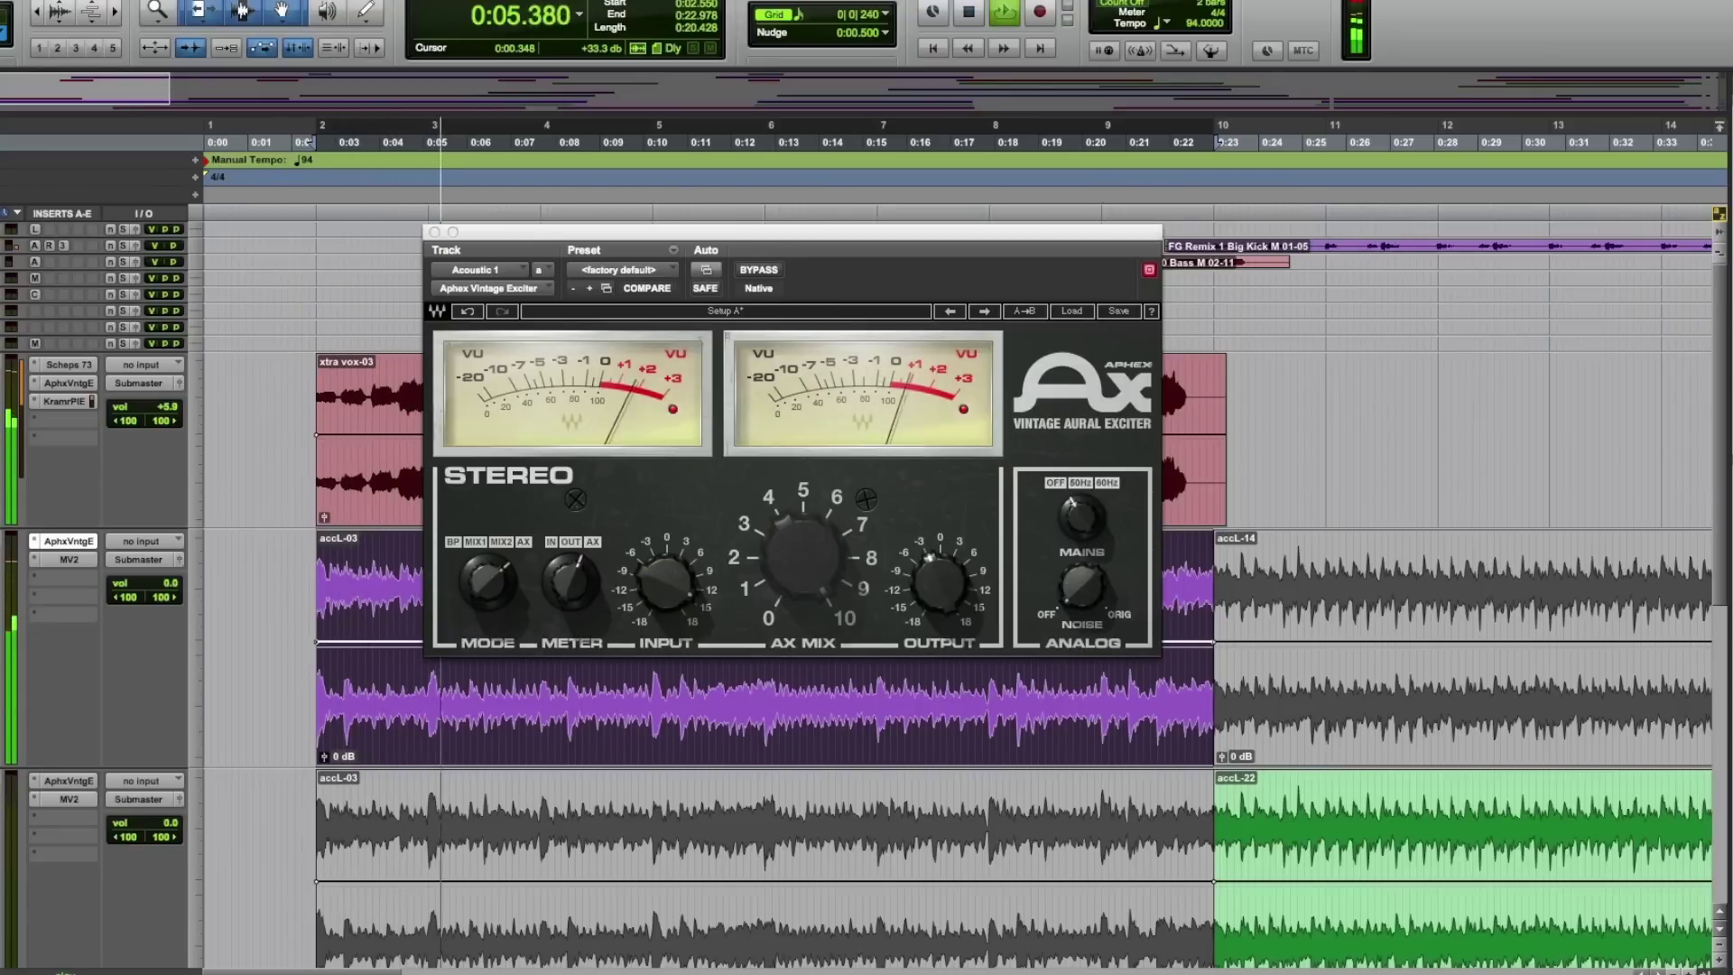
pyautogui.click(762, 273)
pyautogui.click(762, 274)
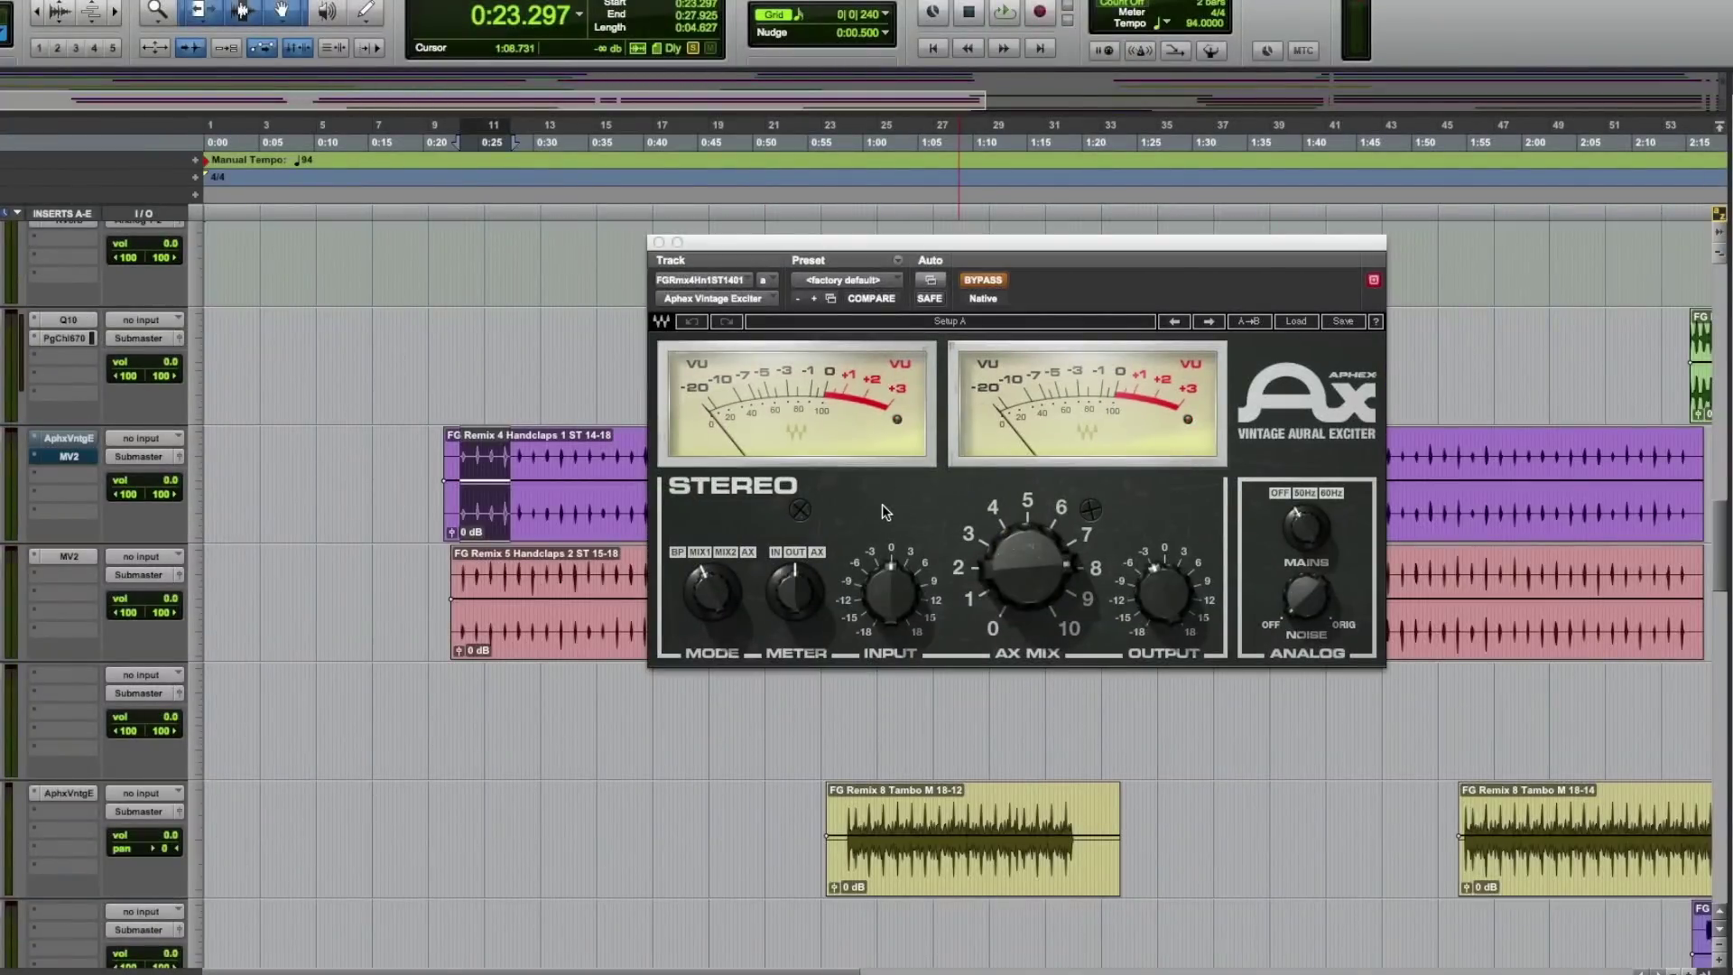
# Audition the handclaps, switch their Aphex exciter on, and listen again.
pyautogui.press('space')
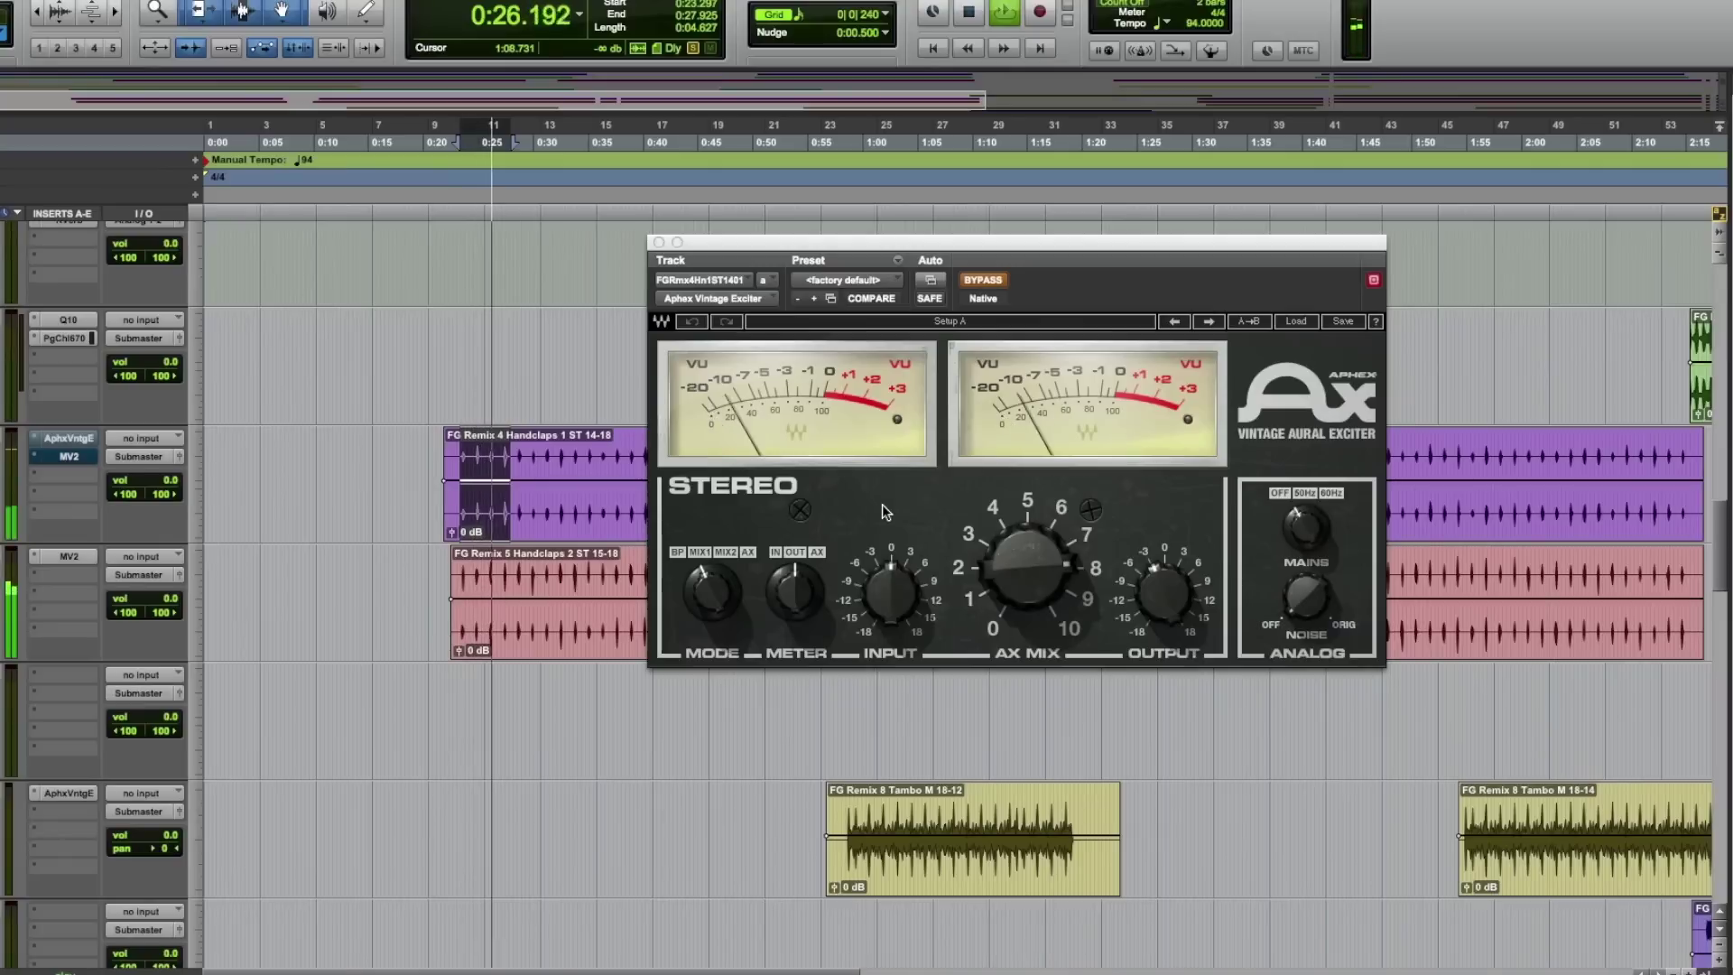
pyautogui.press('space')
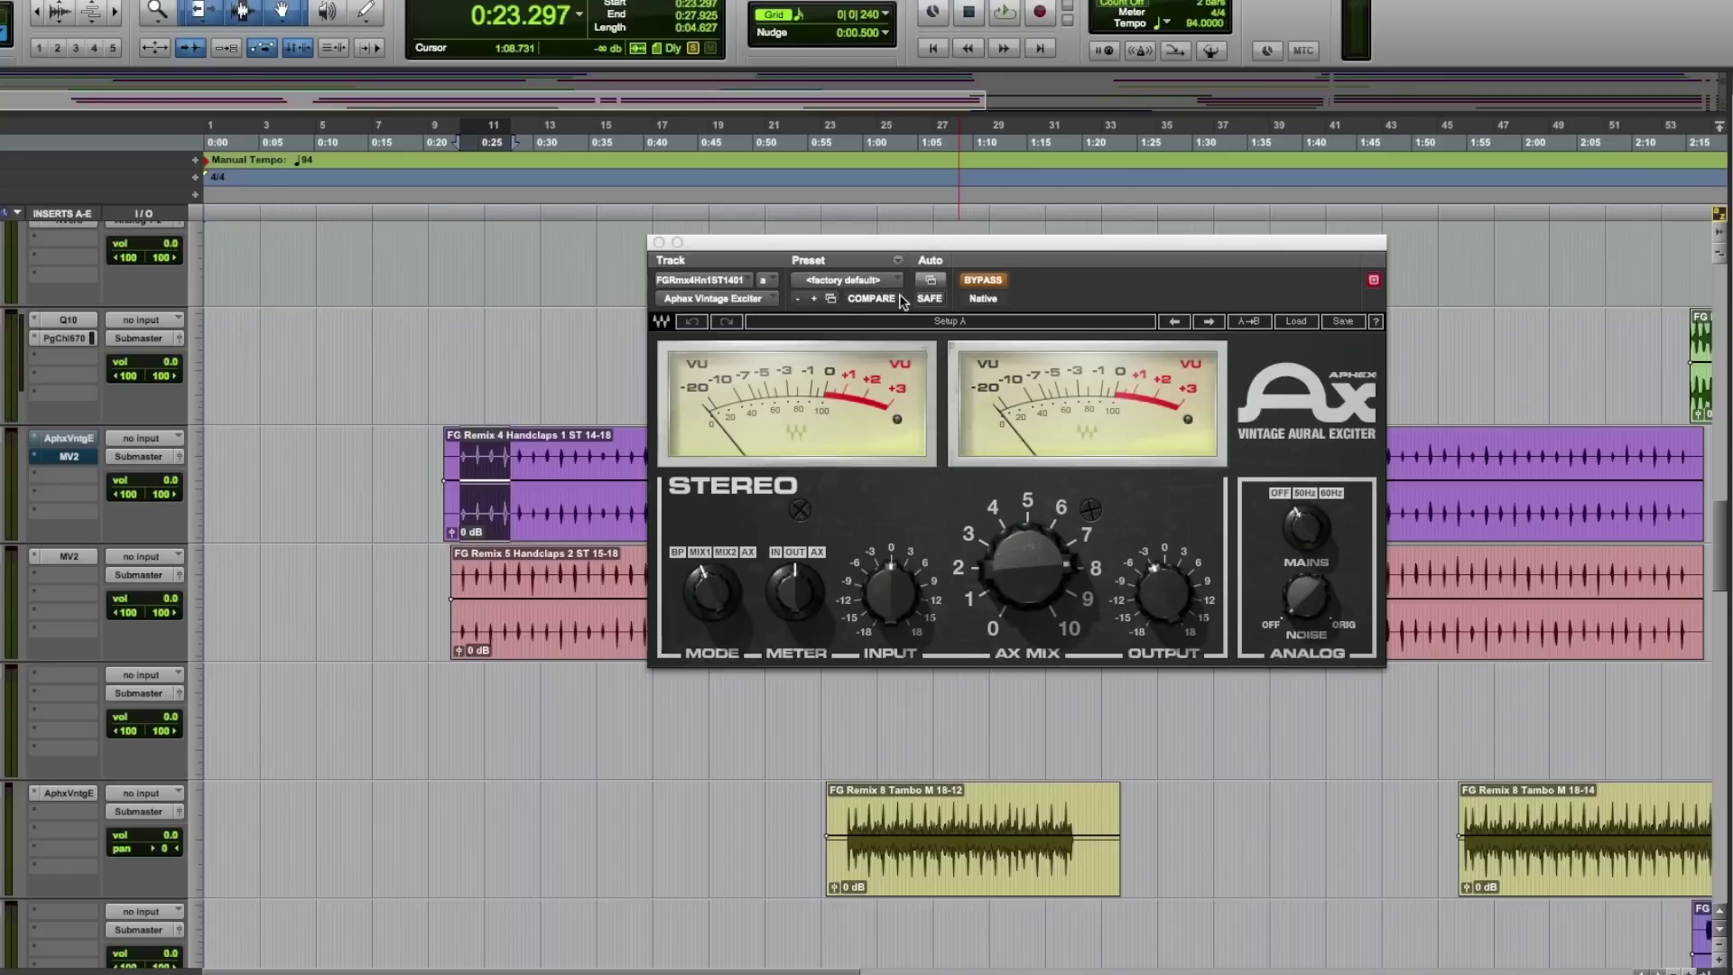
pyautogui.click(987, 281)
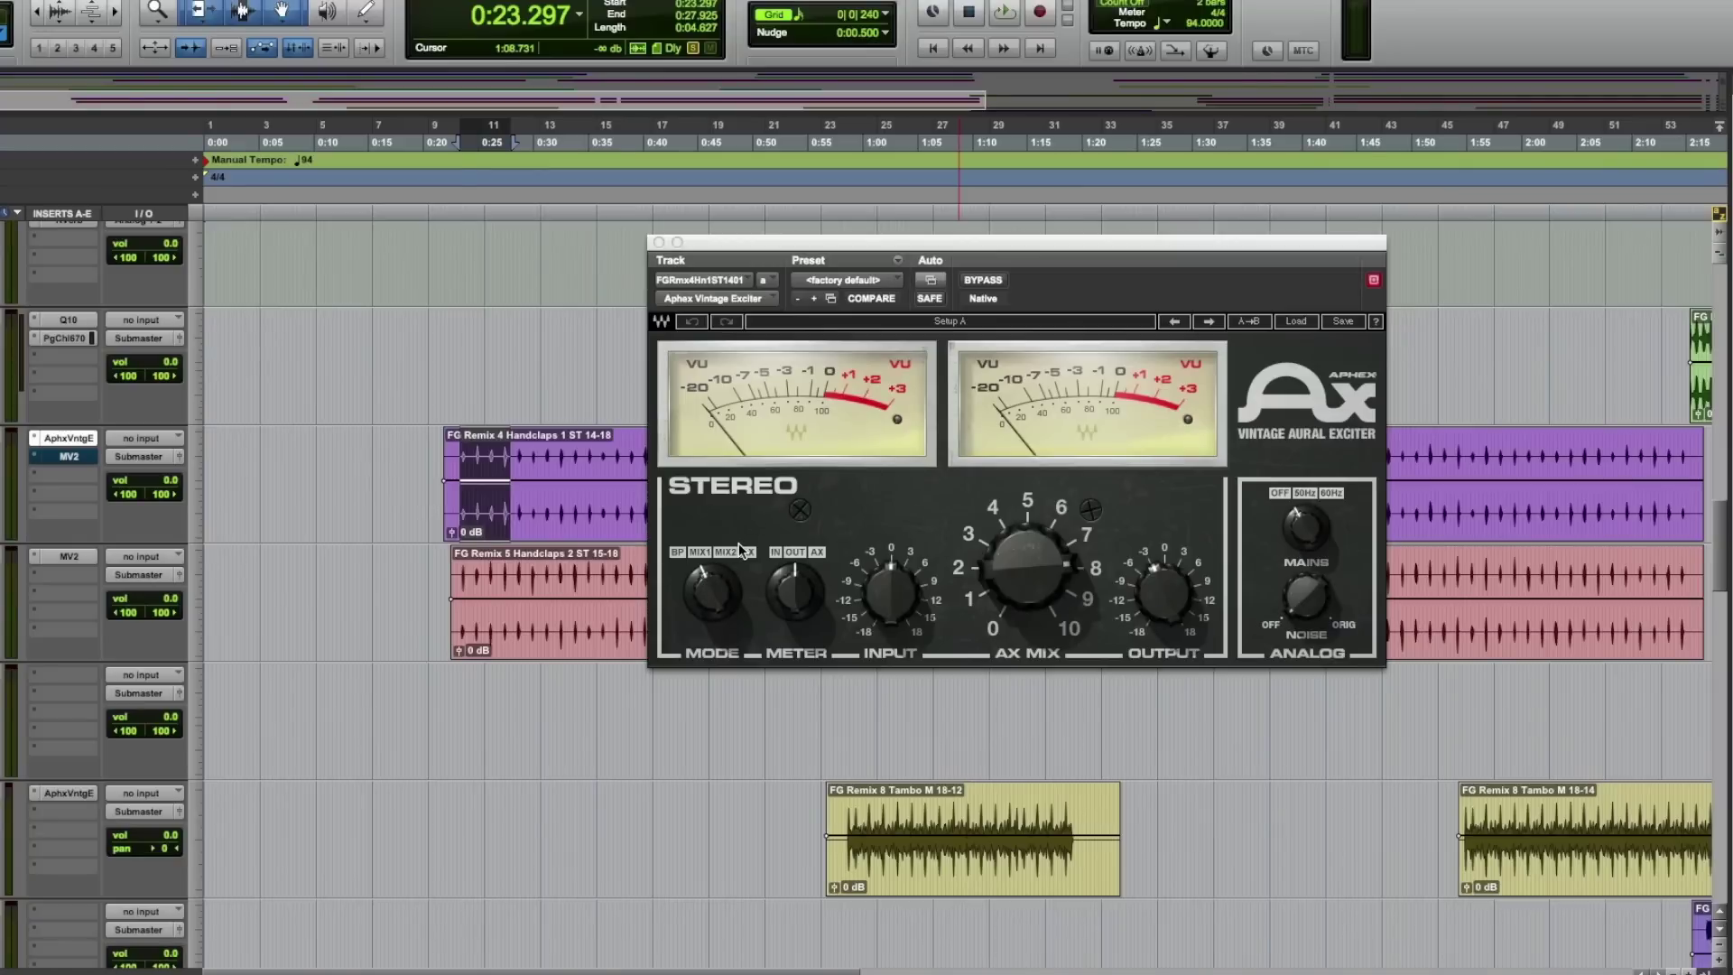
pyautogui.press('space')
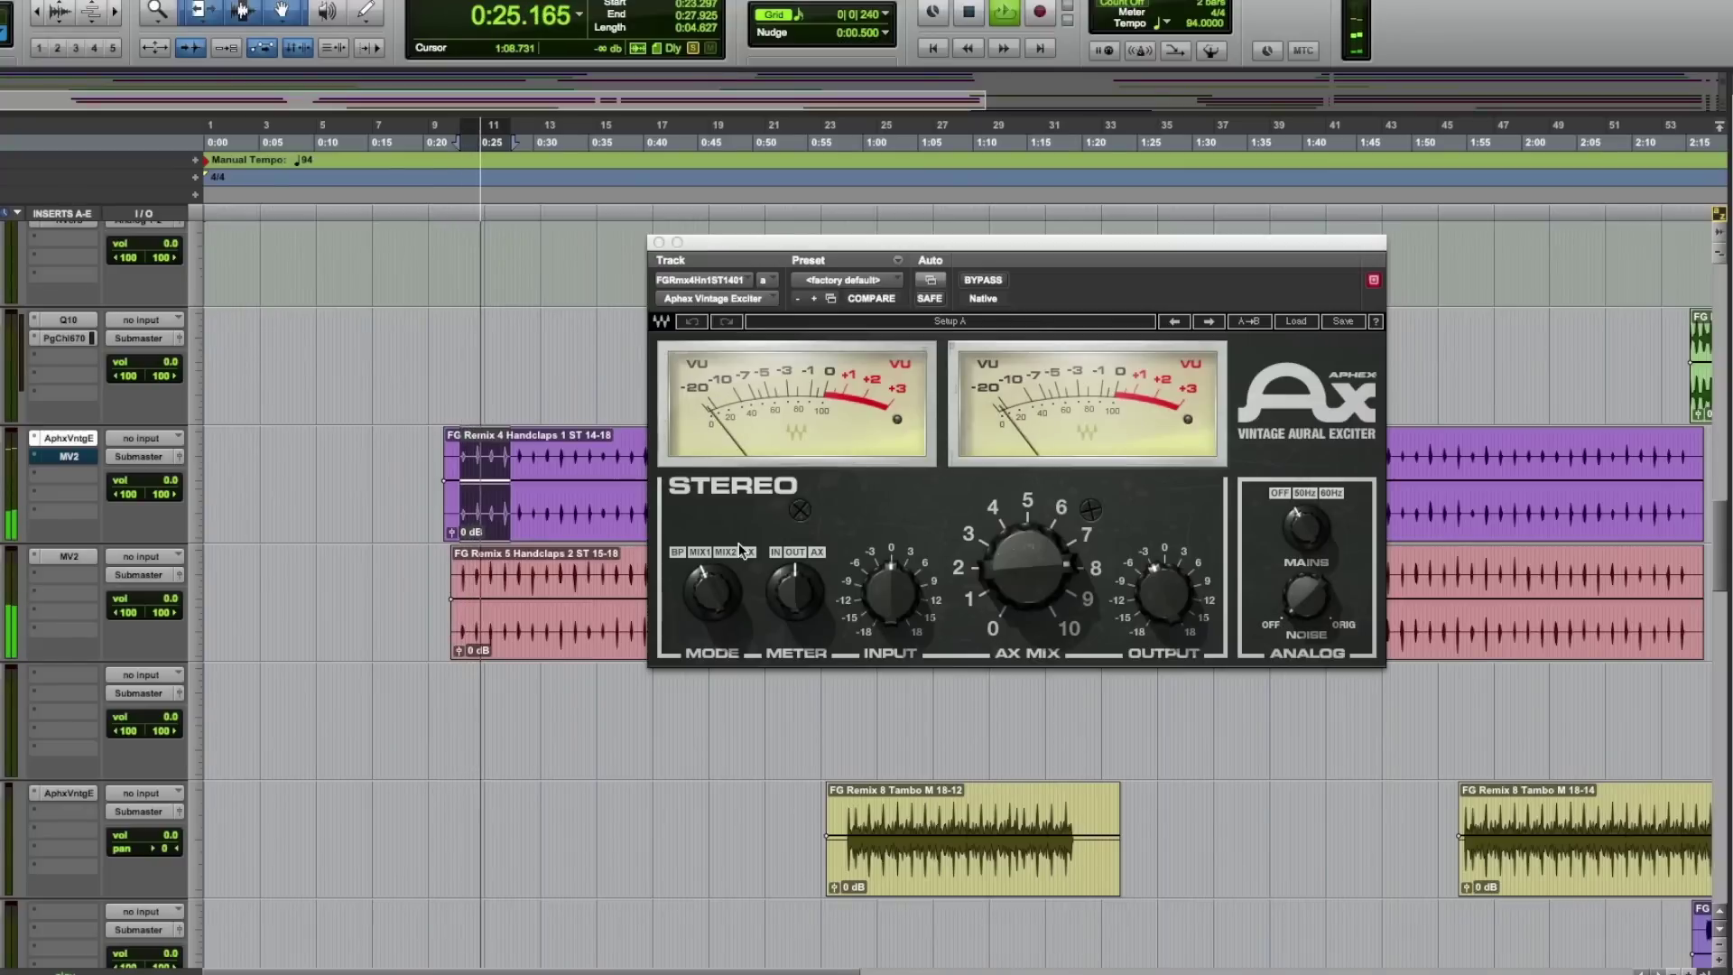
pyautogui.press('space')
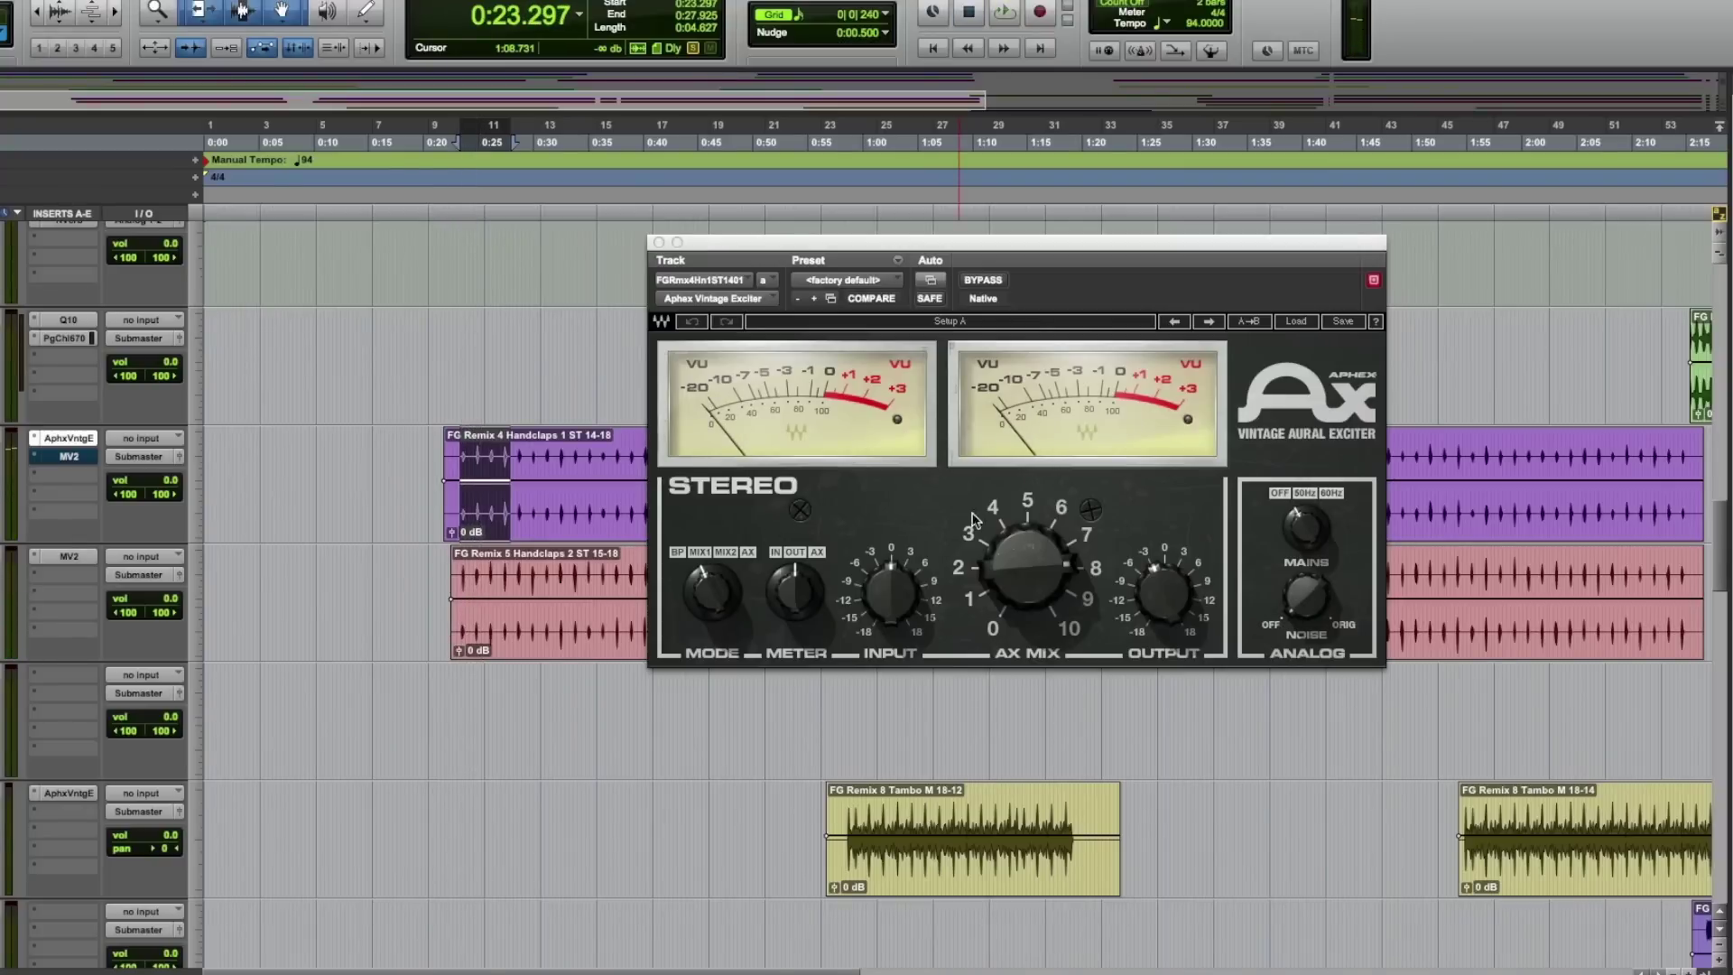
# Lower the handclap exciter's AX Mix to about 5.6, raise INPUT to about 14, and A/B with BYPASS.
pyautogui.moveTo(1004, 553); pyautogui.dragTo(1000, 583)
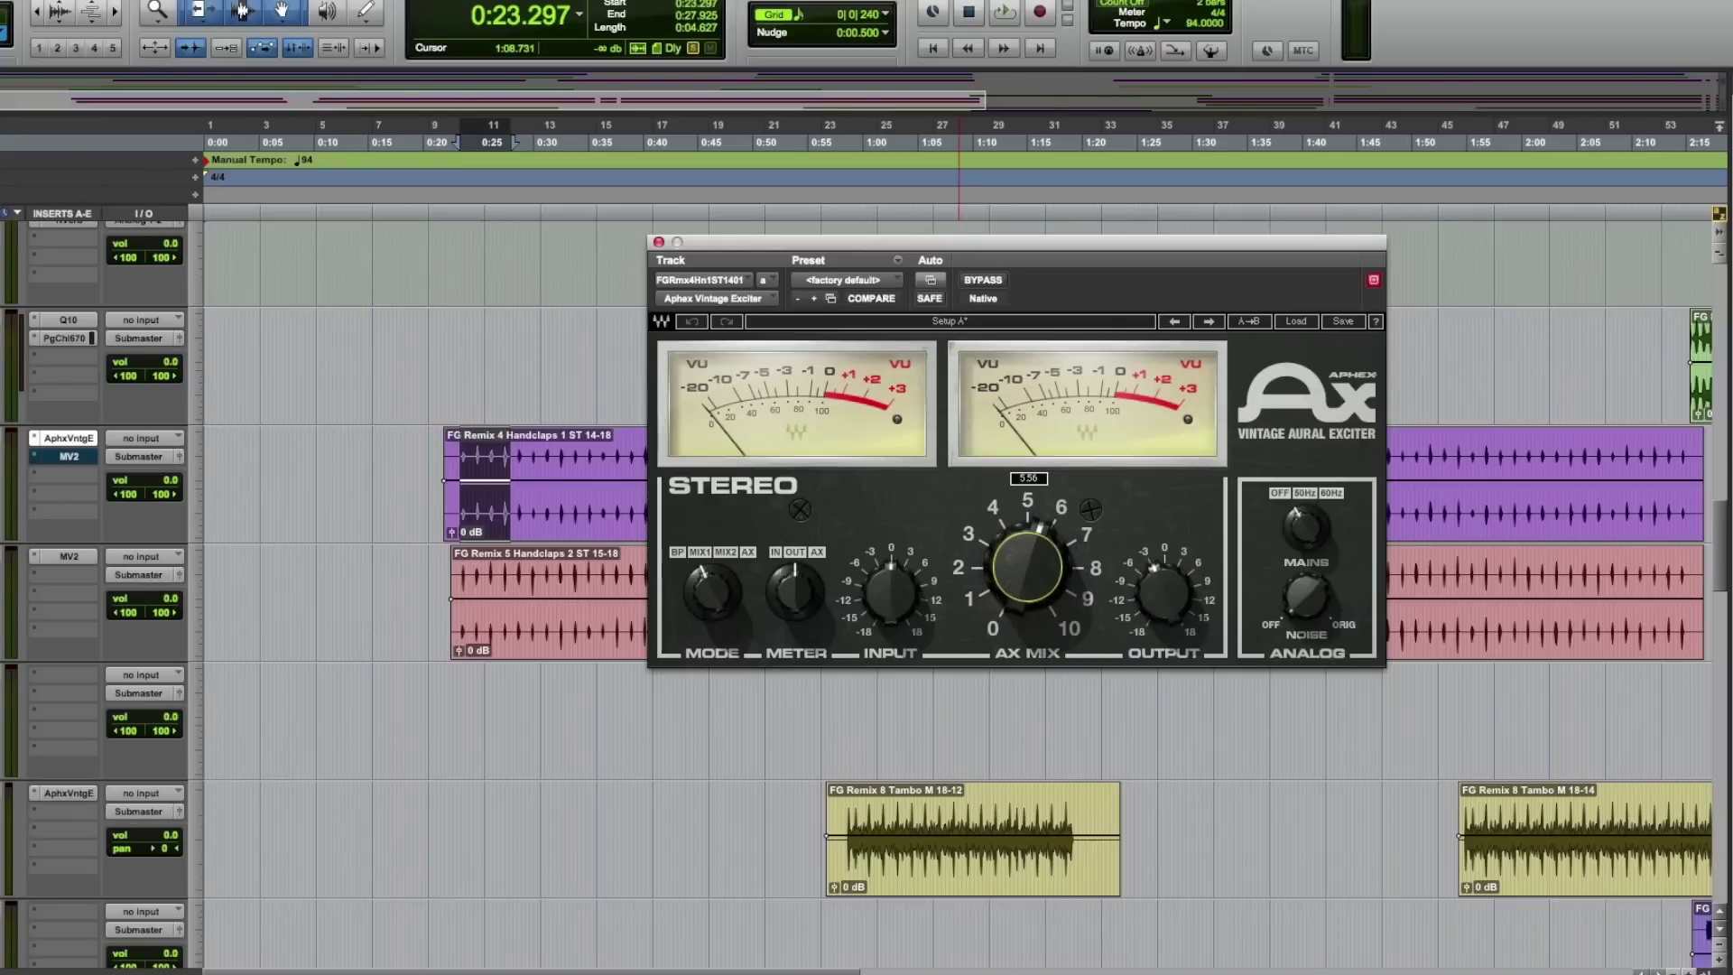
pyautogui.click(892, 593)
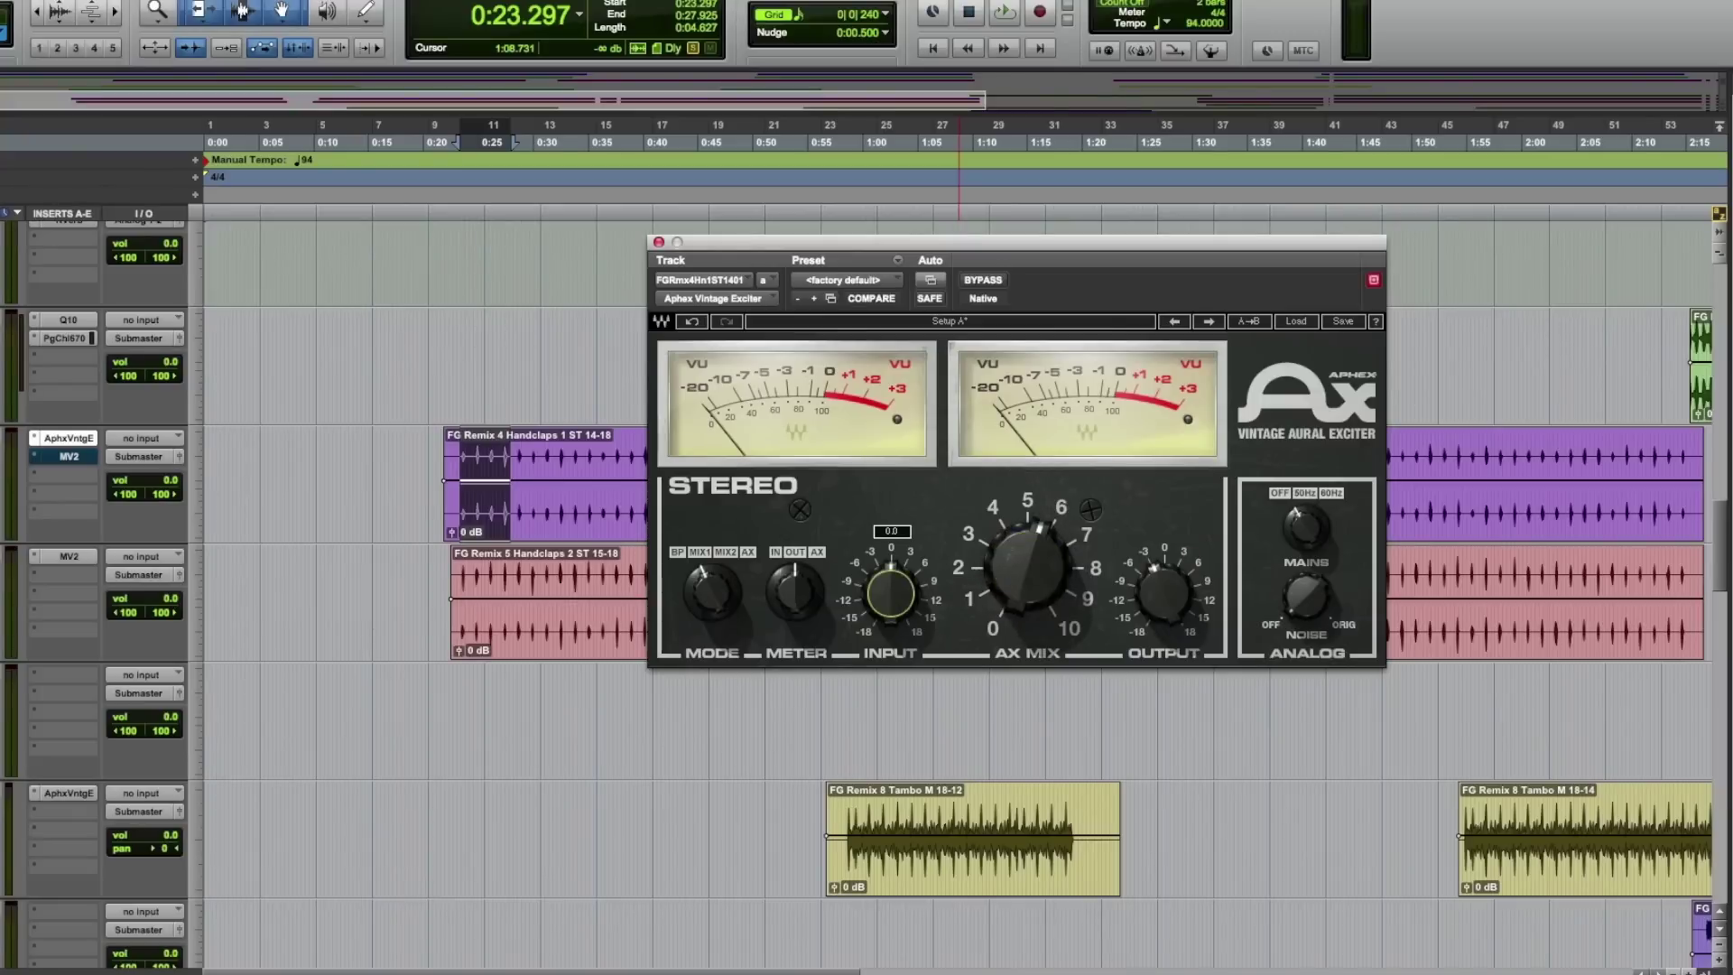
pyautogui.moveTo(892, 593); pyautogui.dragTo(892, 546)
pyautogui.press('space')
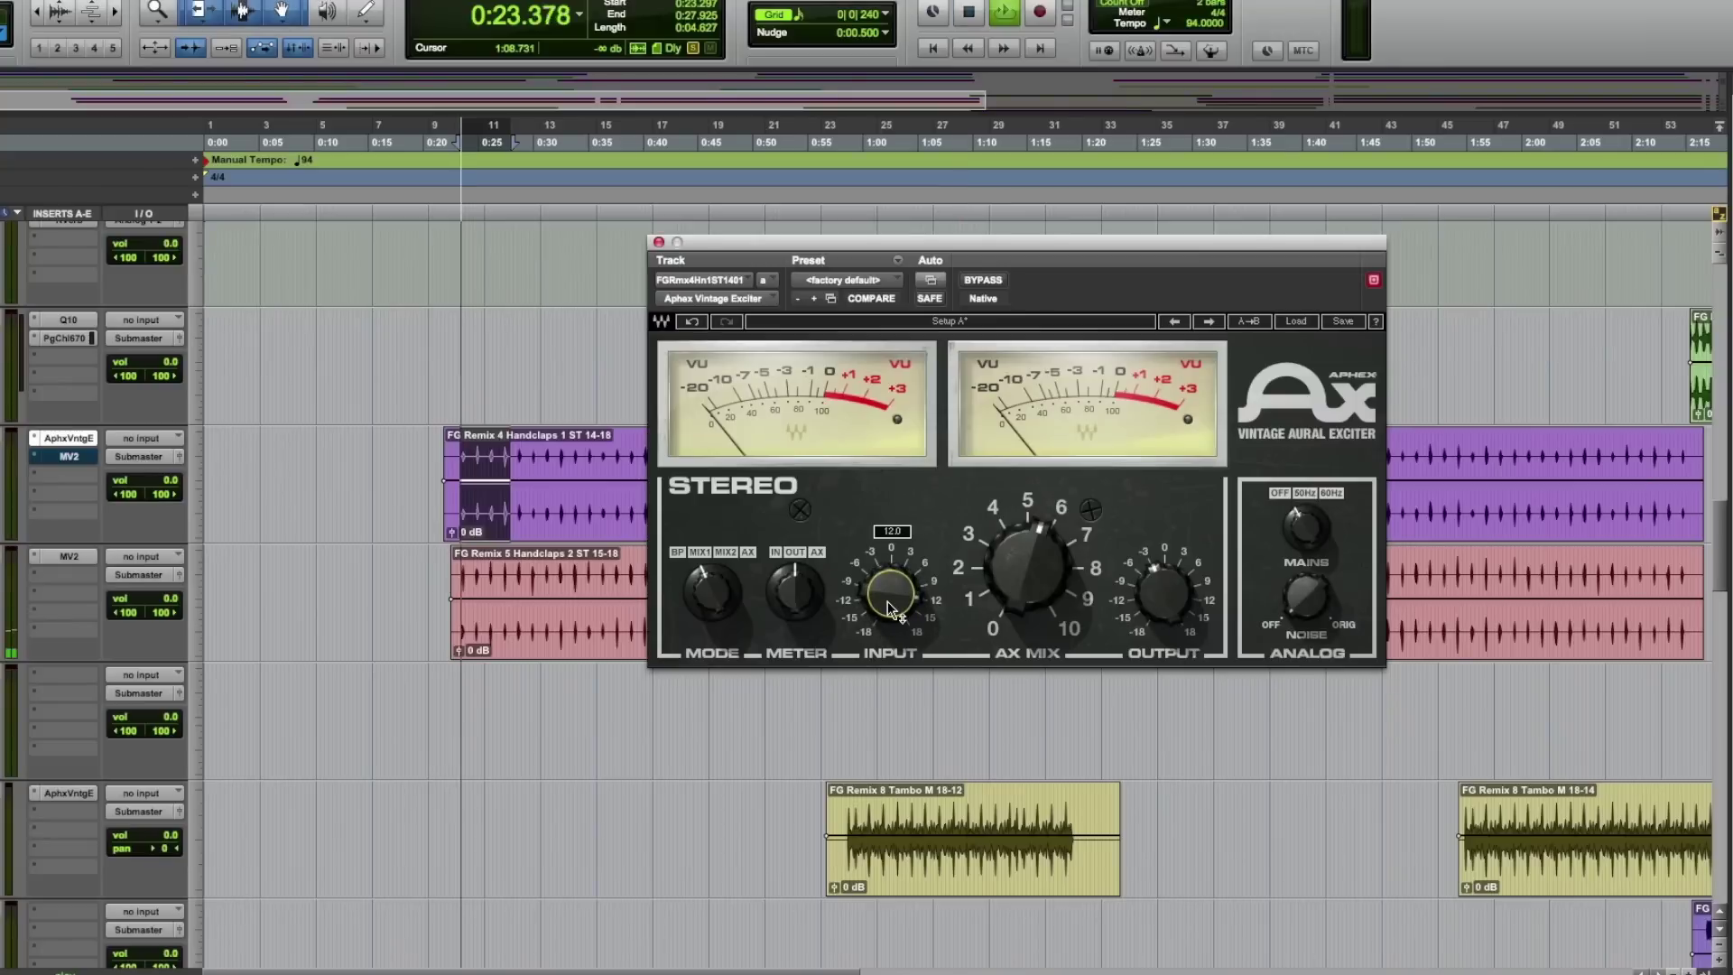
pyautogui.moveTo(892, 607); pyautogui.dragTo(892, 610)
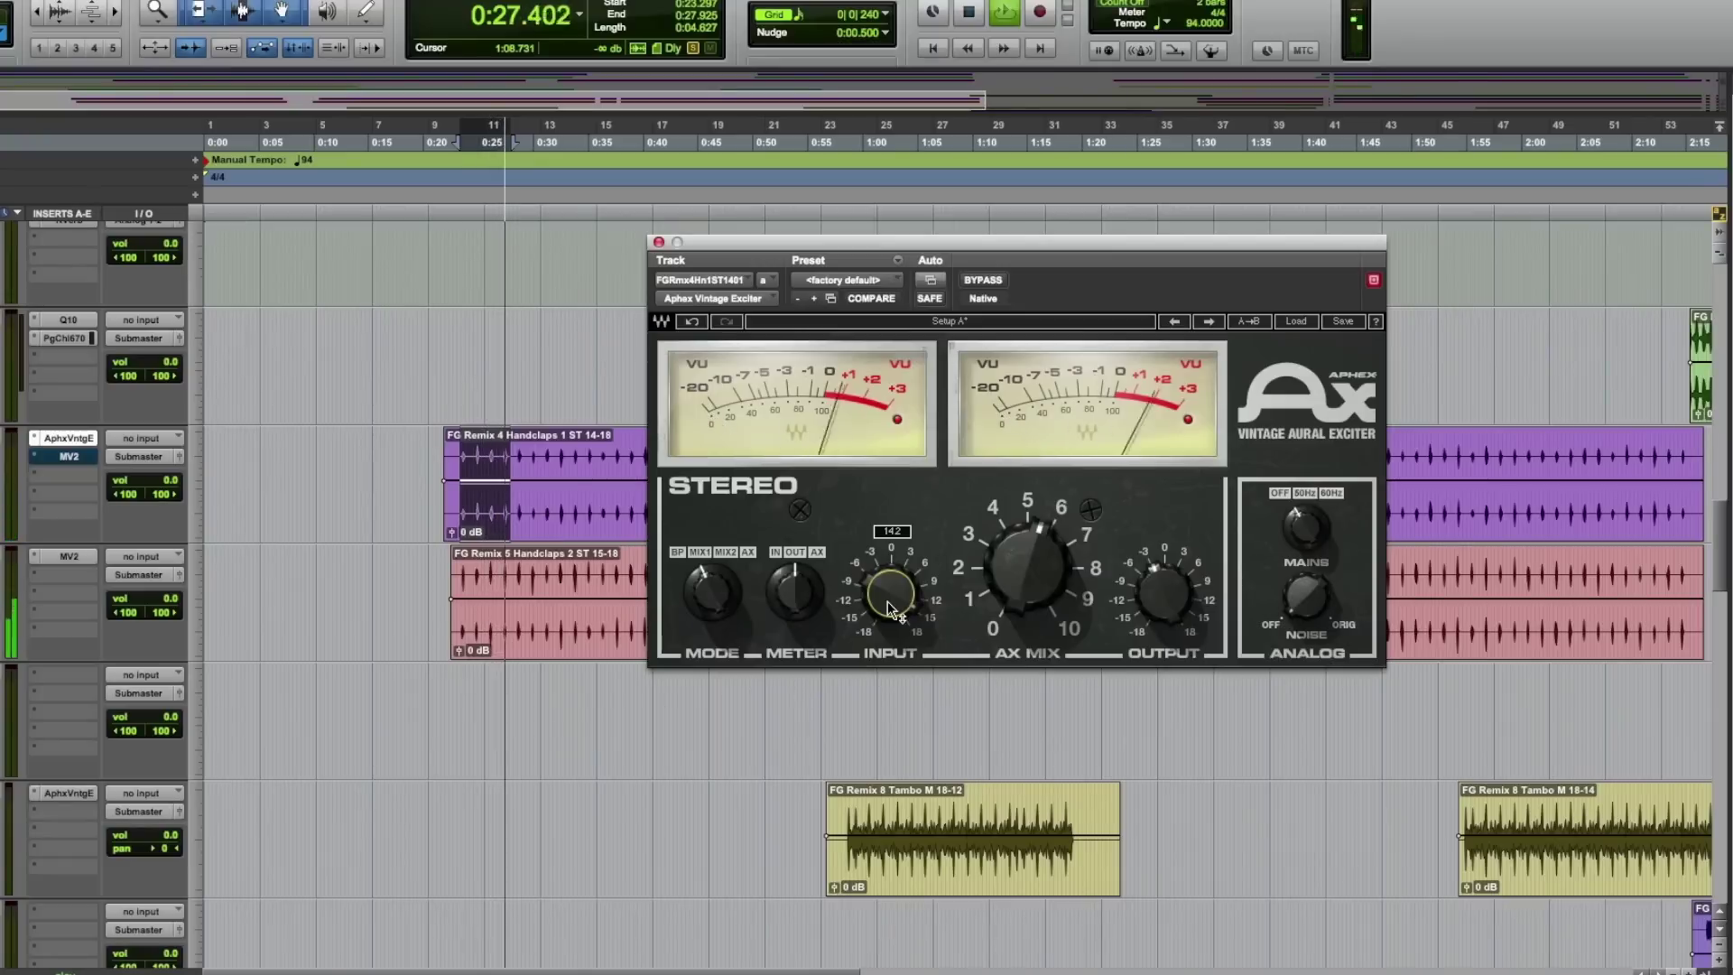
pyautogui.click(975, 280)
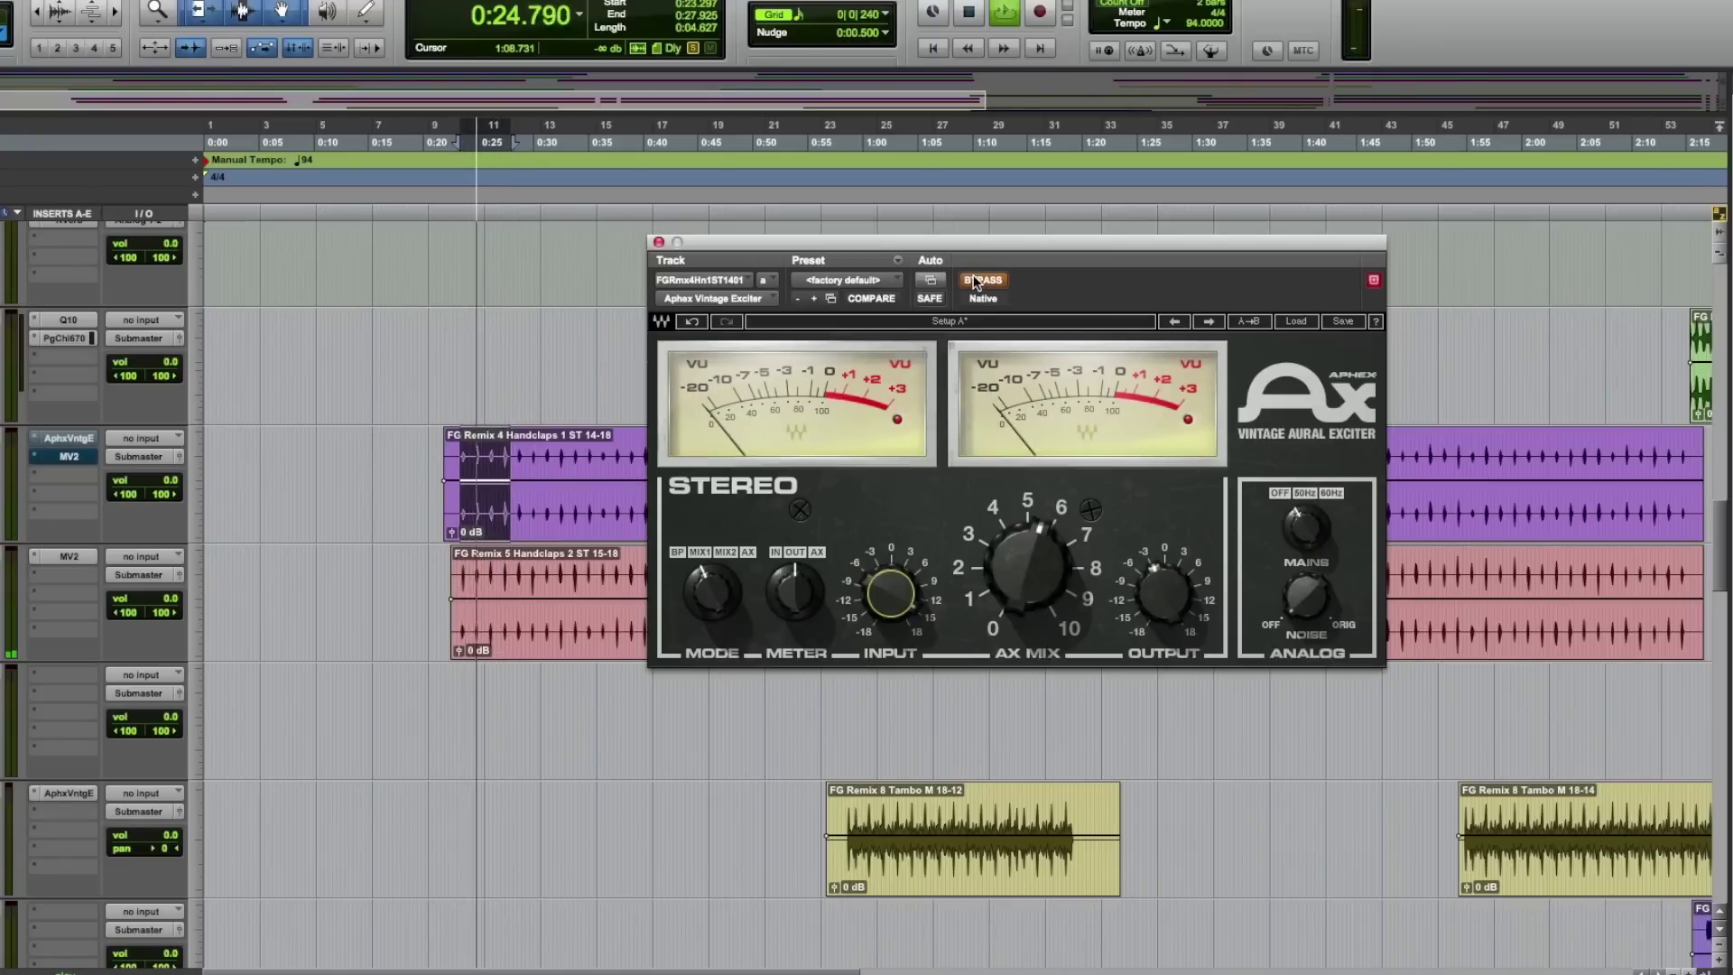
pyautogui.click(973, 278)
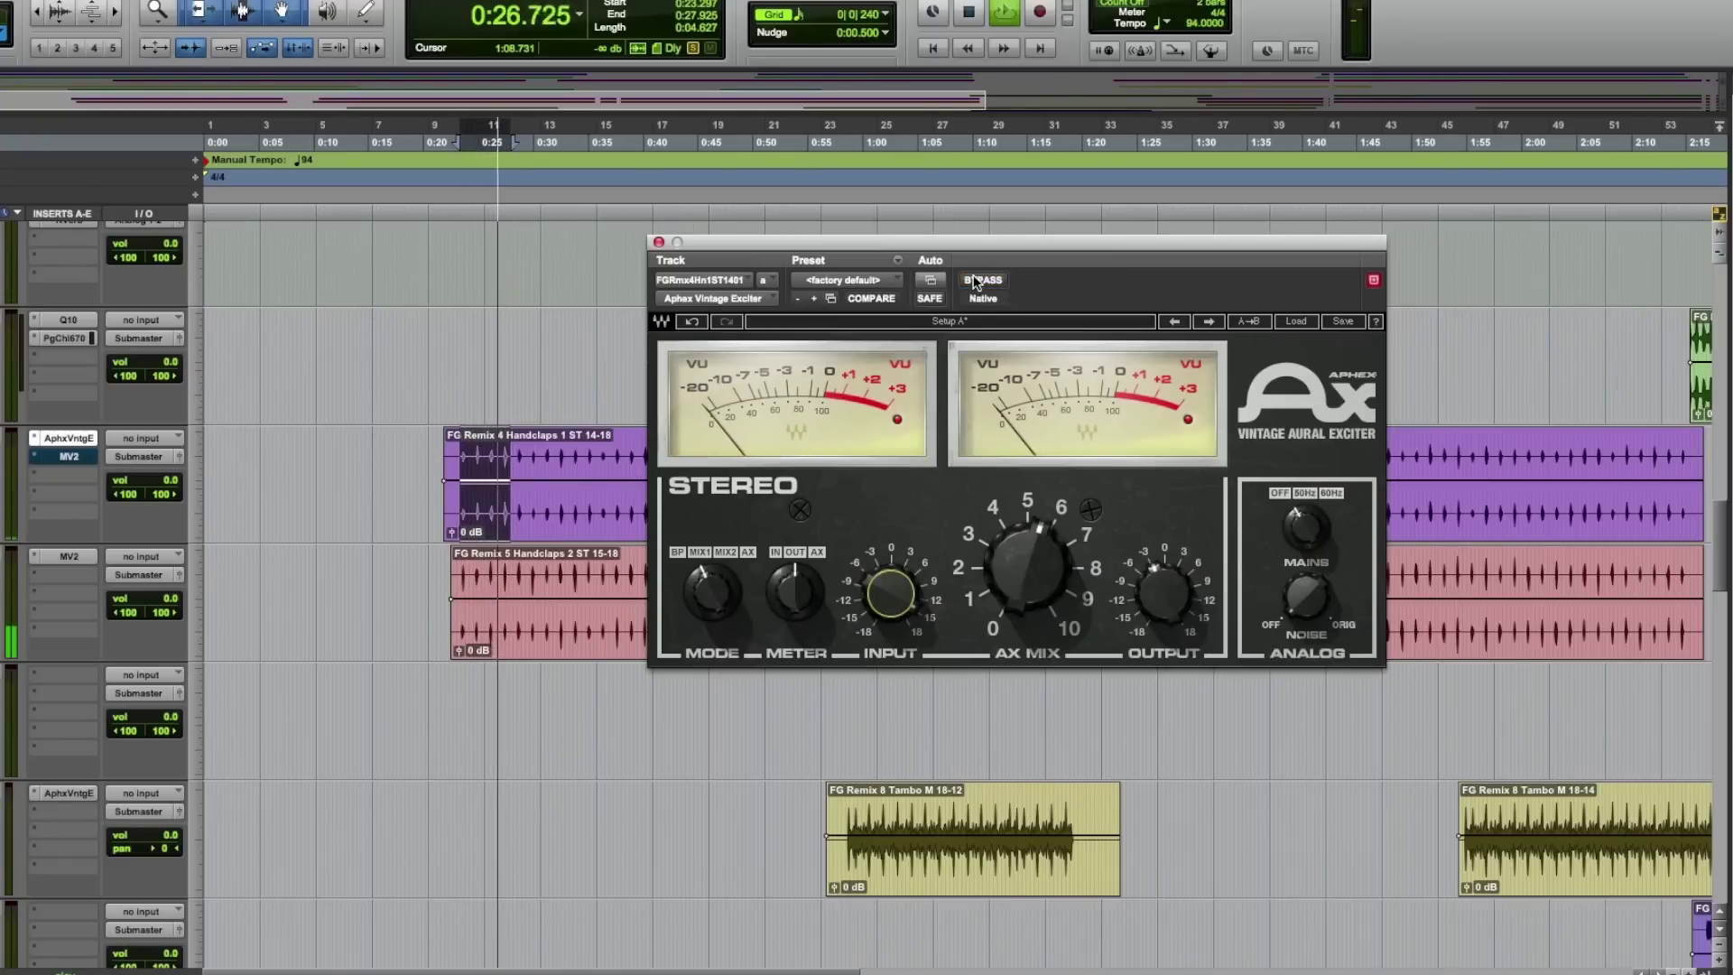
pyautogui.press('space')
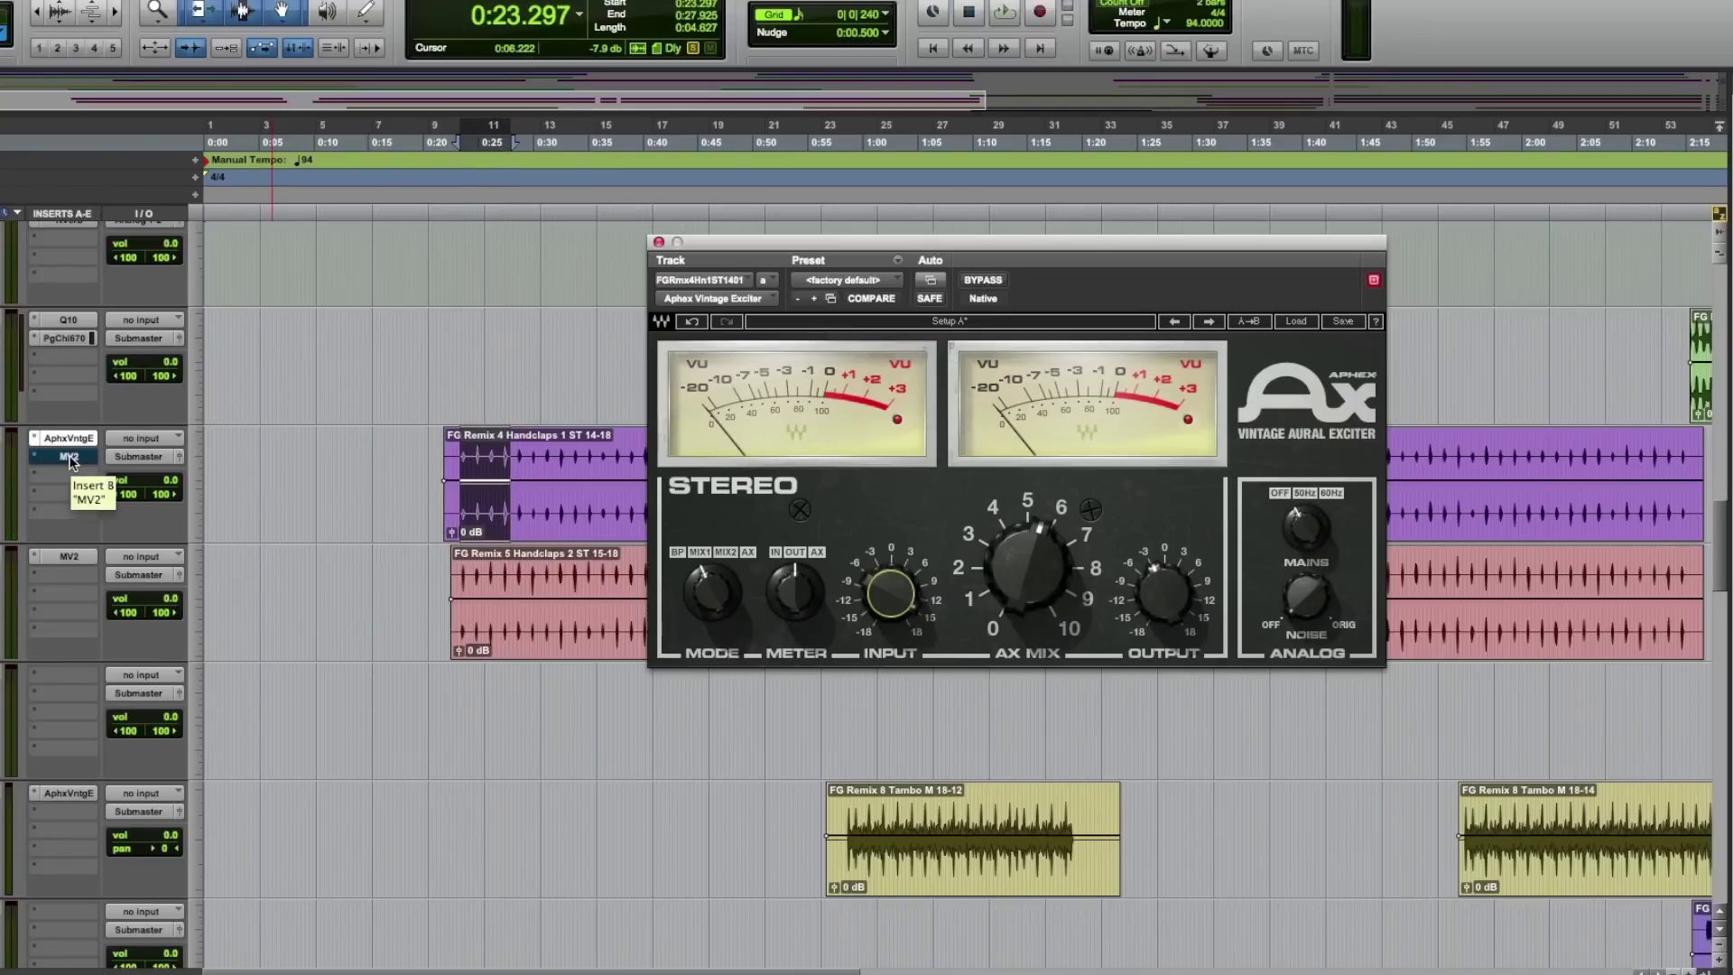
pyautogui.press('space')
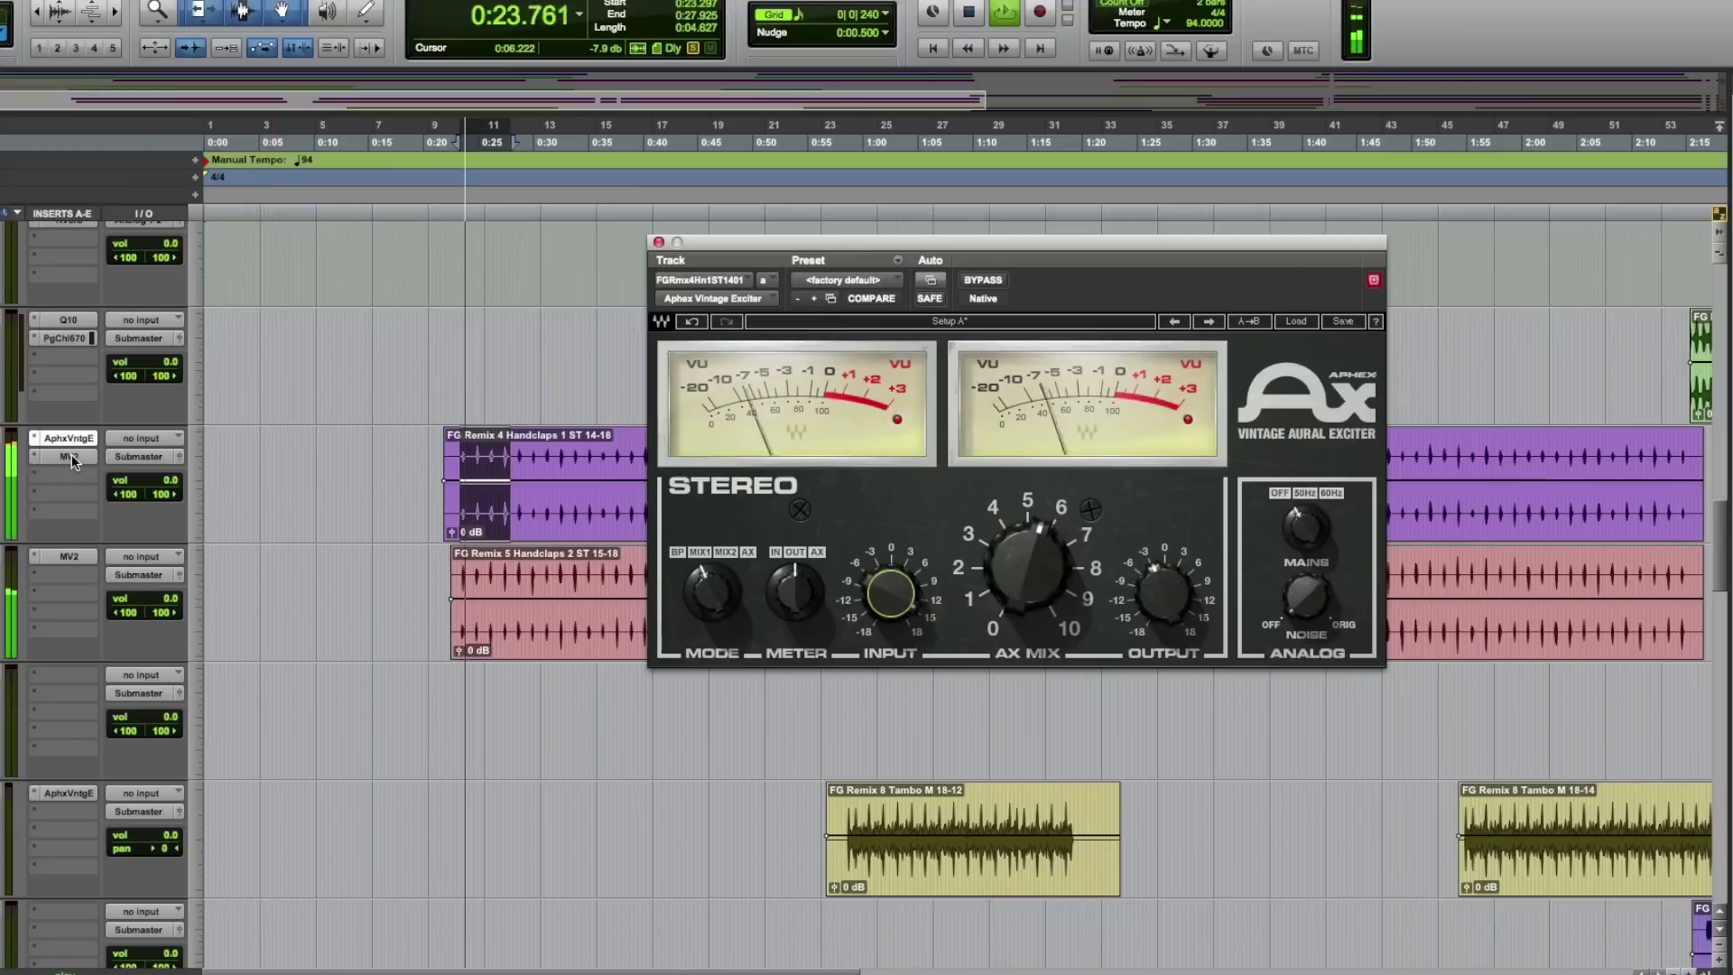
pyautogui.press('space')
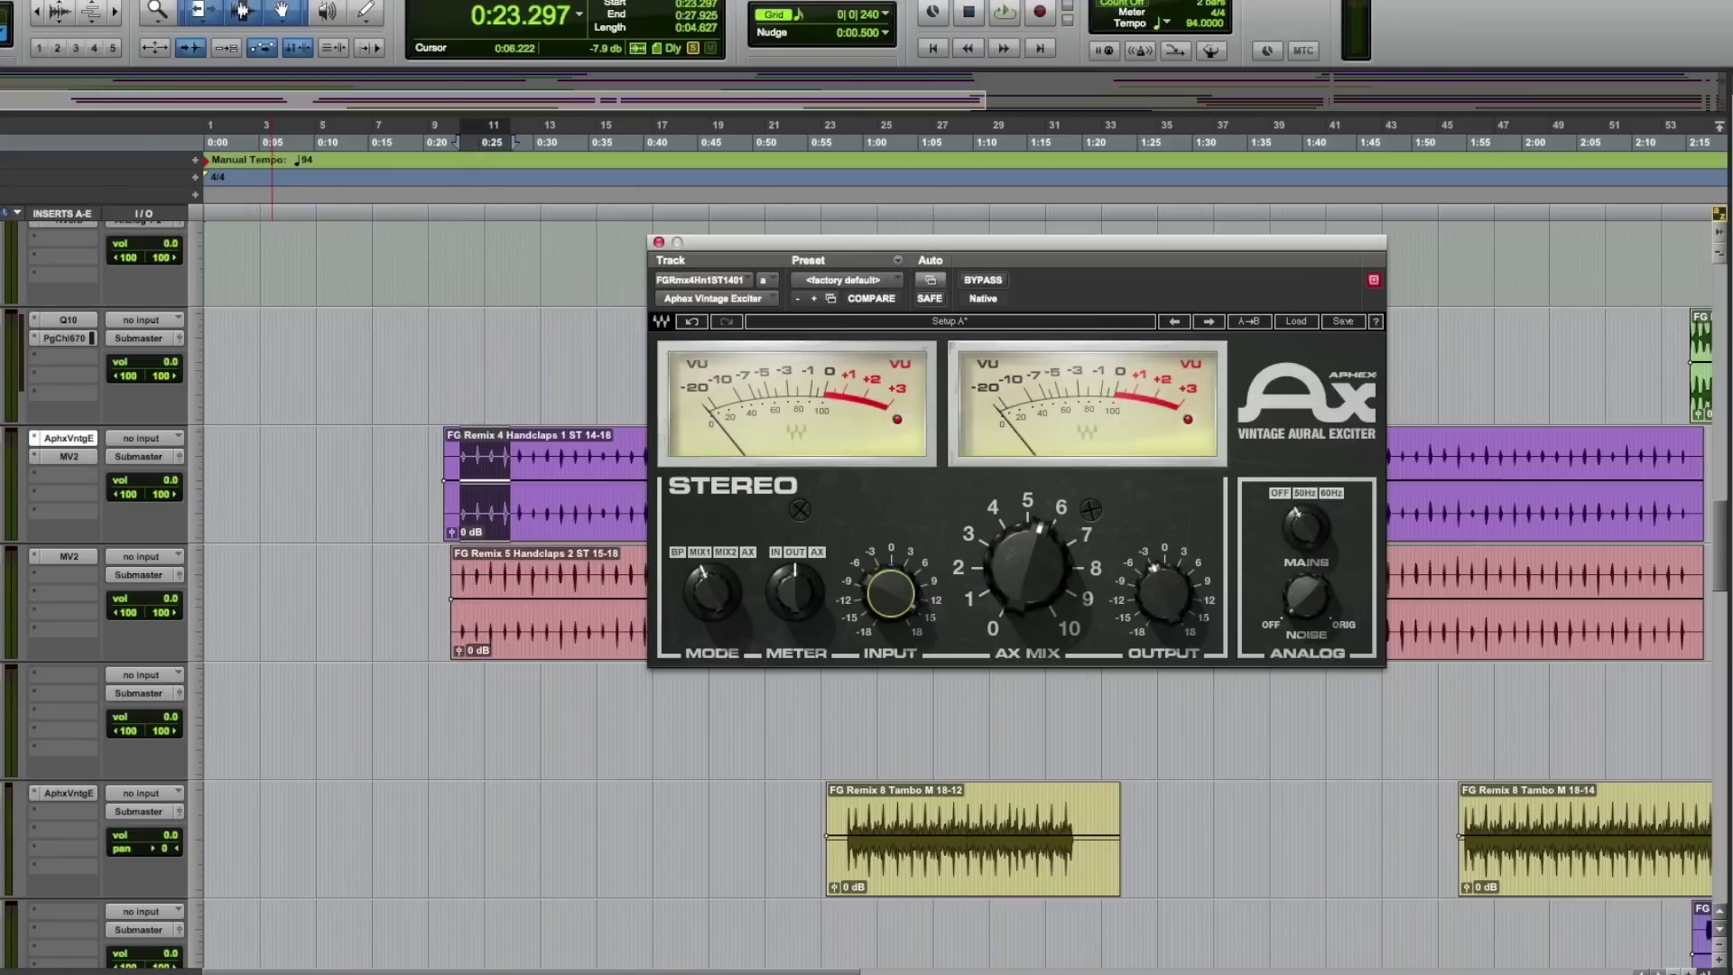
pyautogui.press('space')
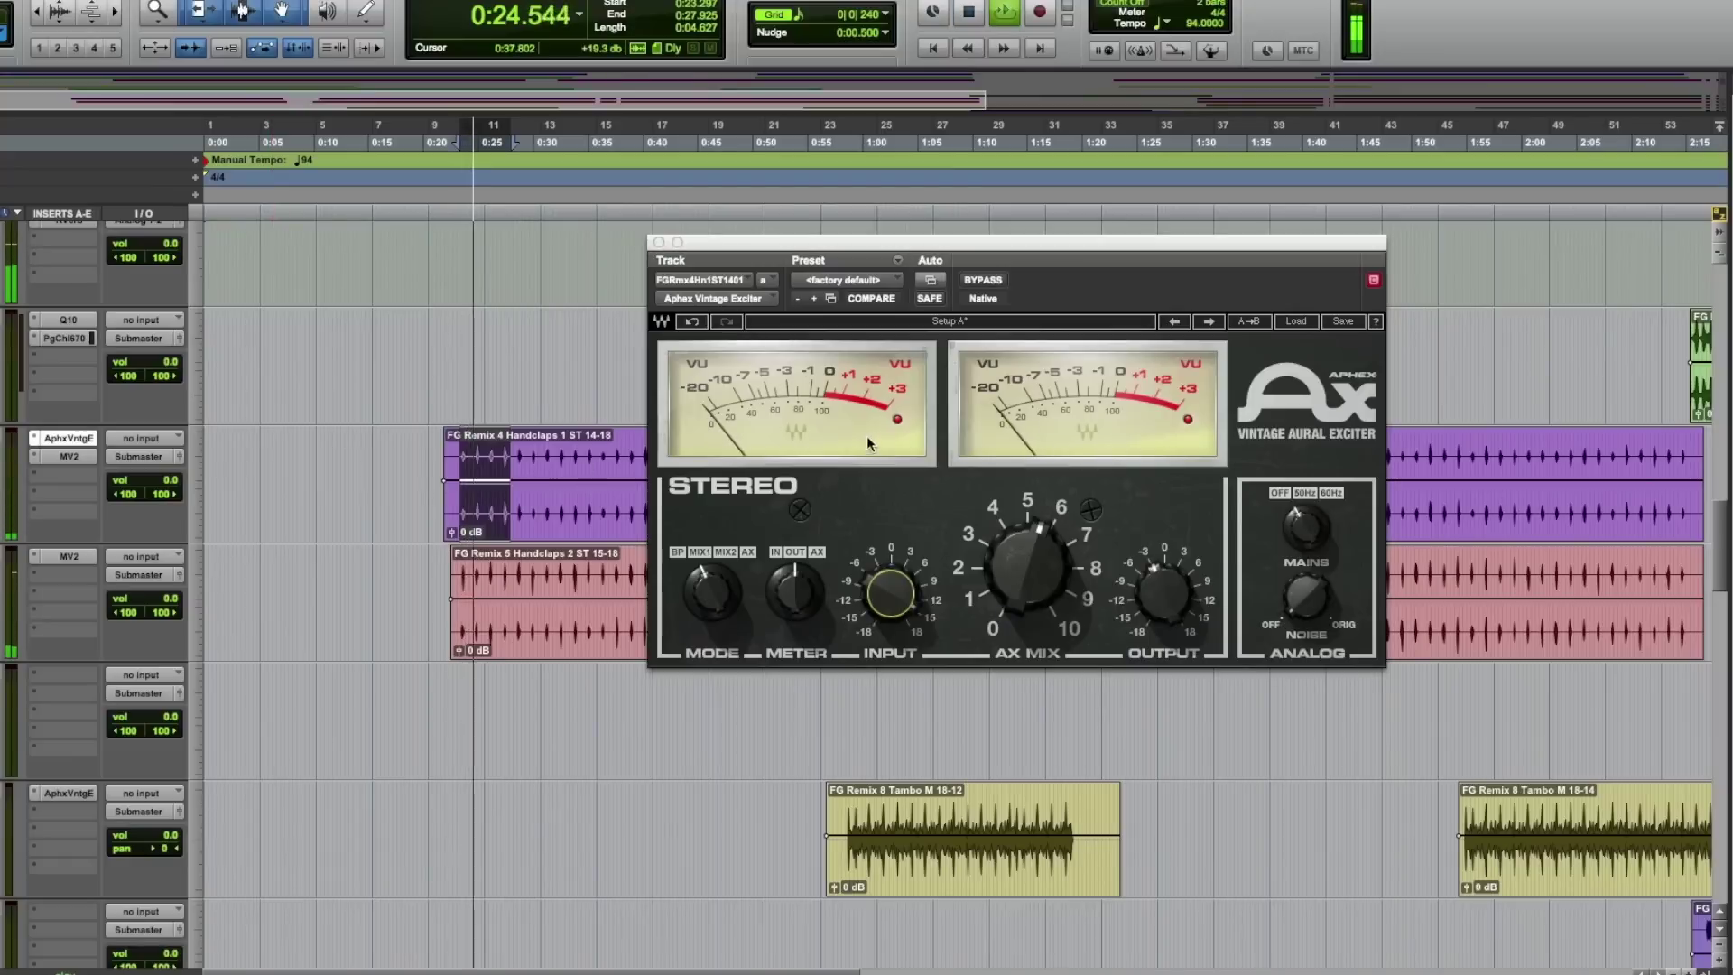
pyautogui.keyDown('super'); pyautogui.click(63, 457); pyautogui.keyUp('super')
pyautogui.keyDown('super'); pyautogui.click(63, 438); pyautogui.keyUp('super')
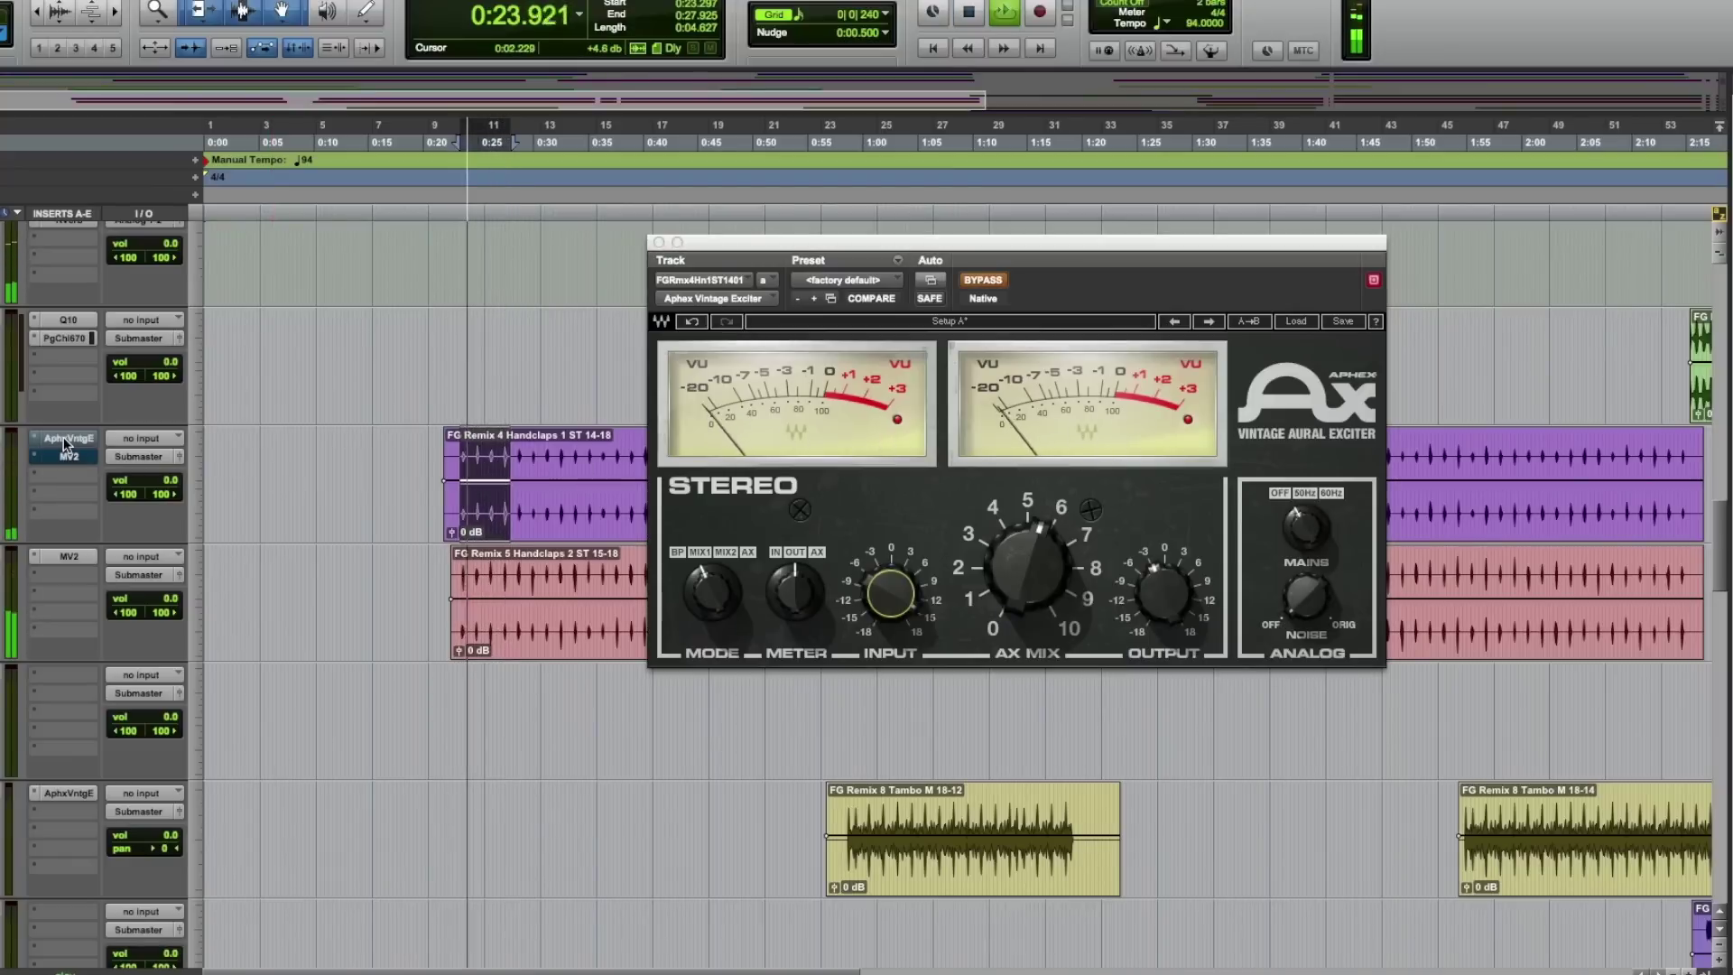
pyautogui.keyDown('super'); pyautogui.click(64, 437); pyautogui.keyUp('super')
pyautogui.keyDown('super'); pyautogui.click(63, 457); pyautogui.keyUp('super')
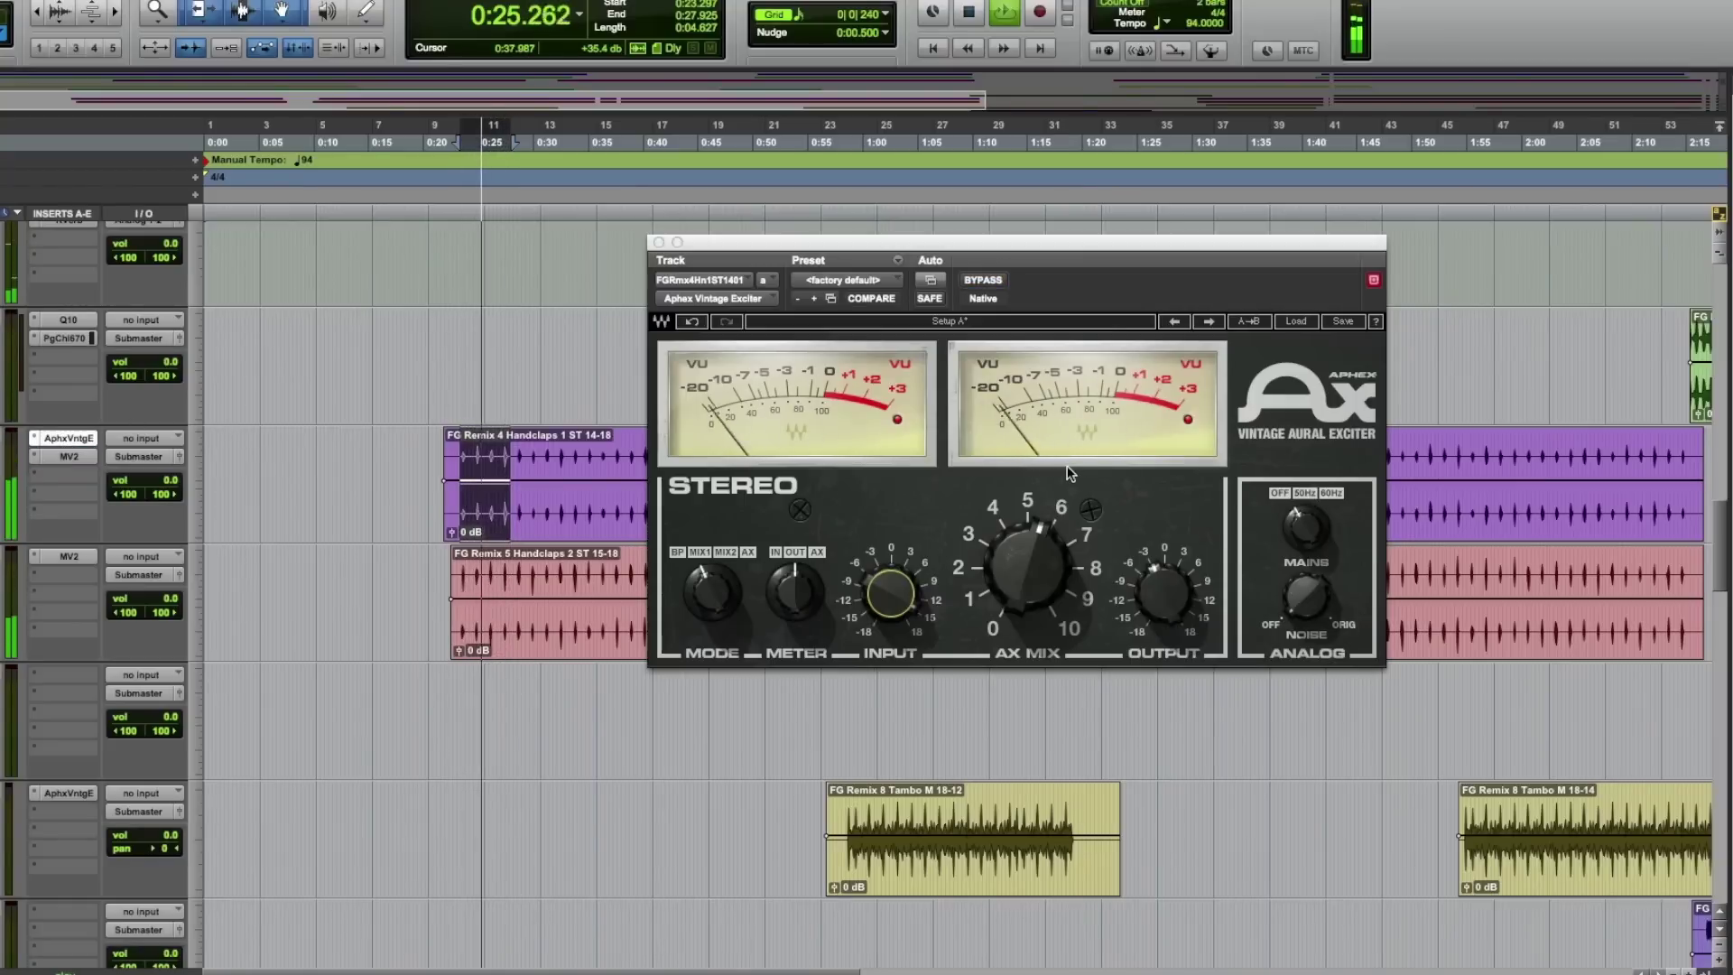
pyautogui.press('space')
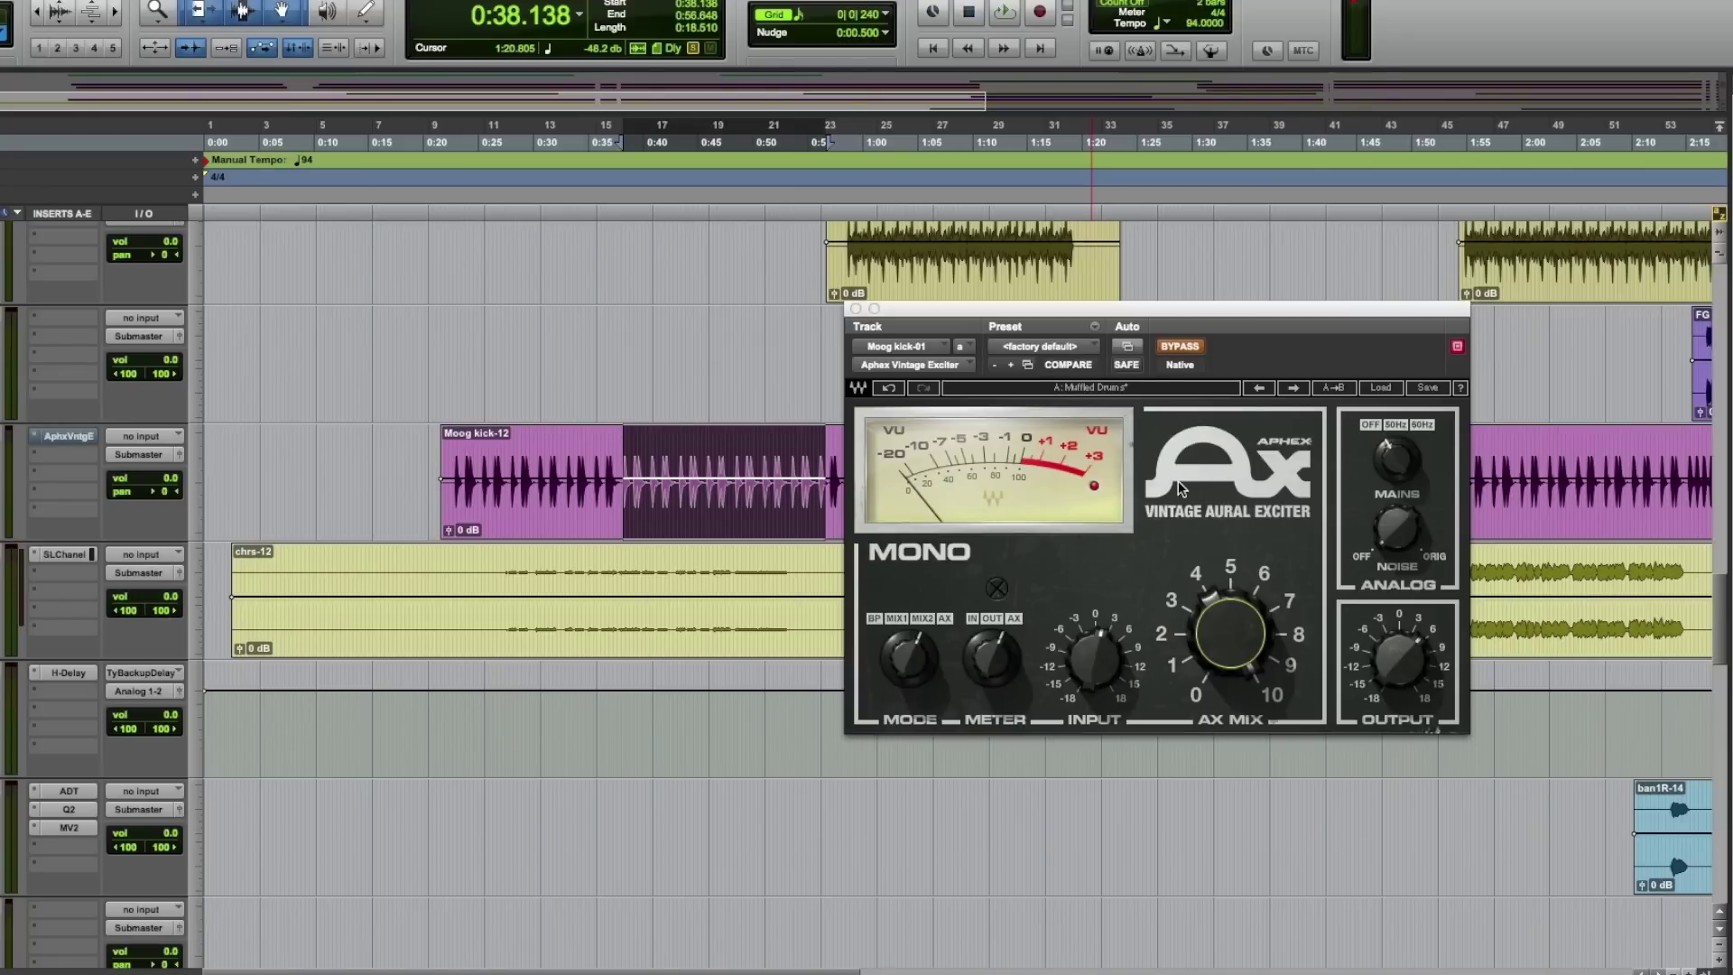
# Raise the Moog kick exciter's AX Mix to about 6.78, then bypass it to compare.
pyautogui.press('space')
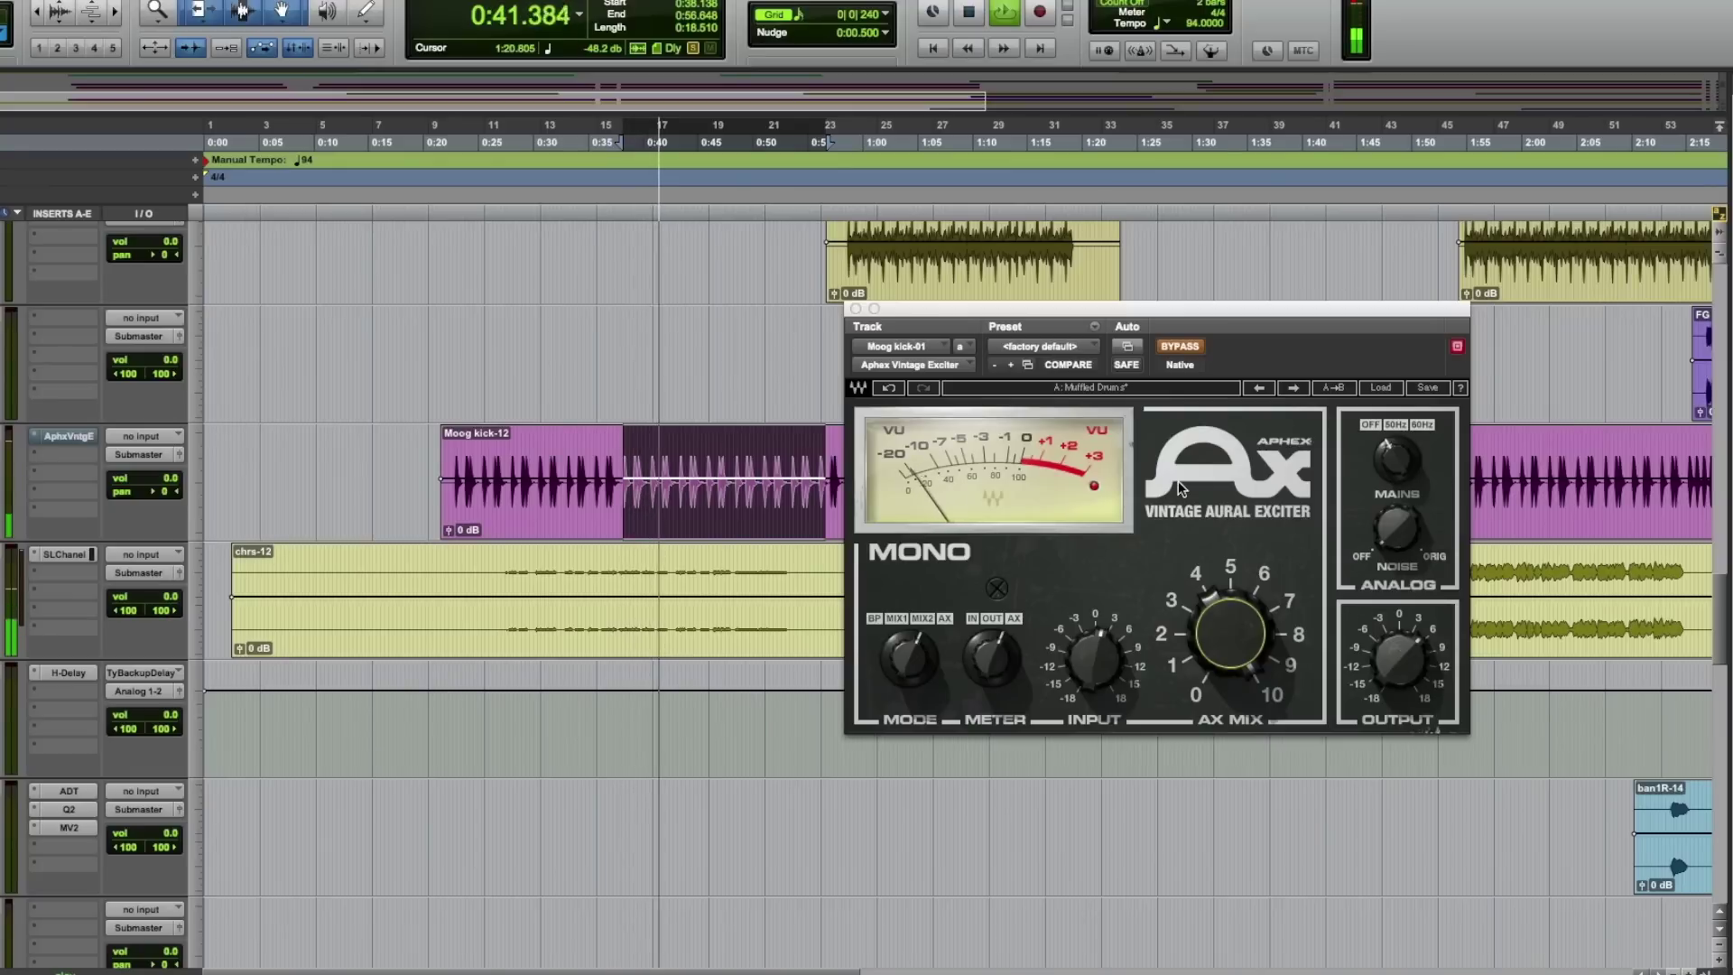
pyautogui.press('space')
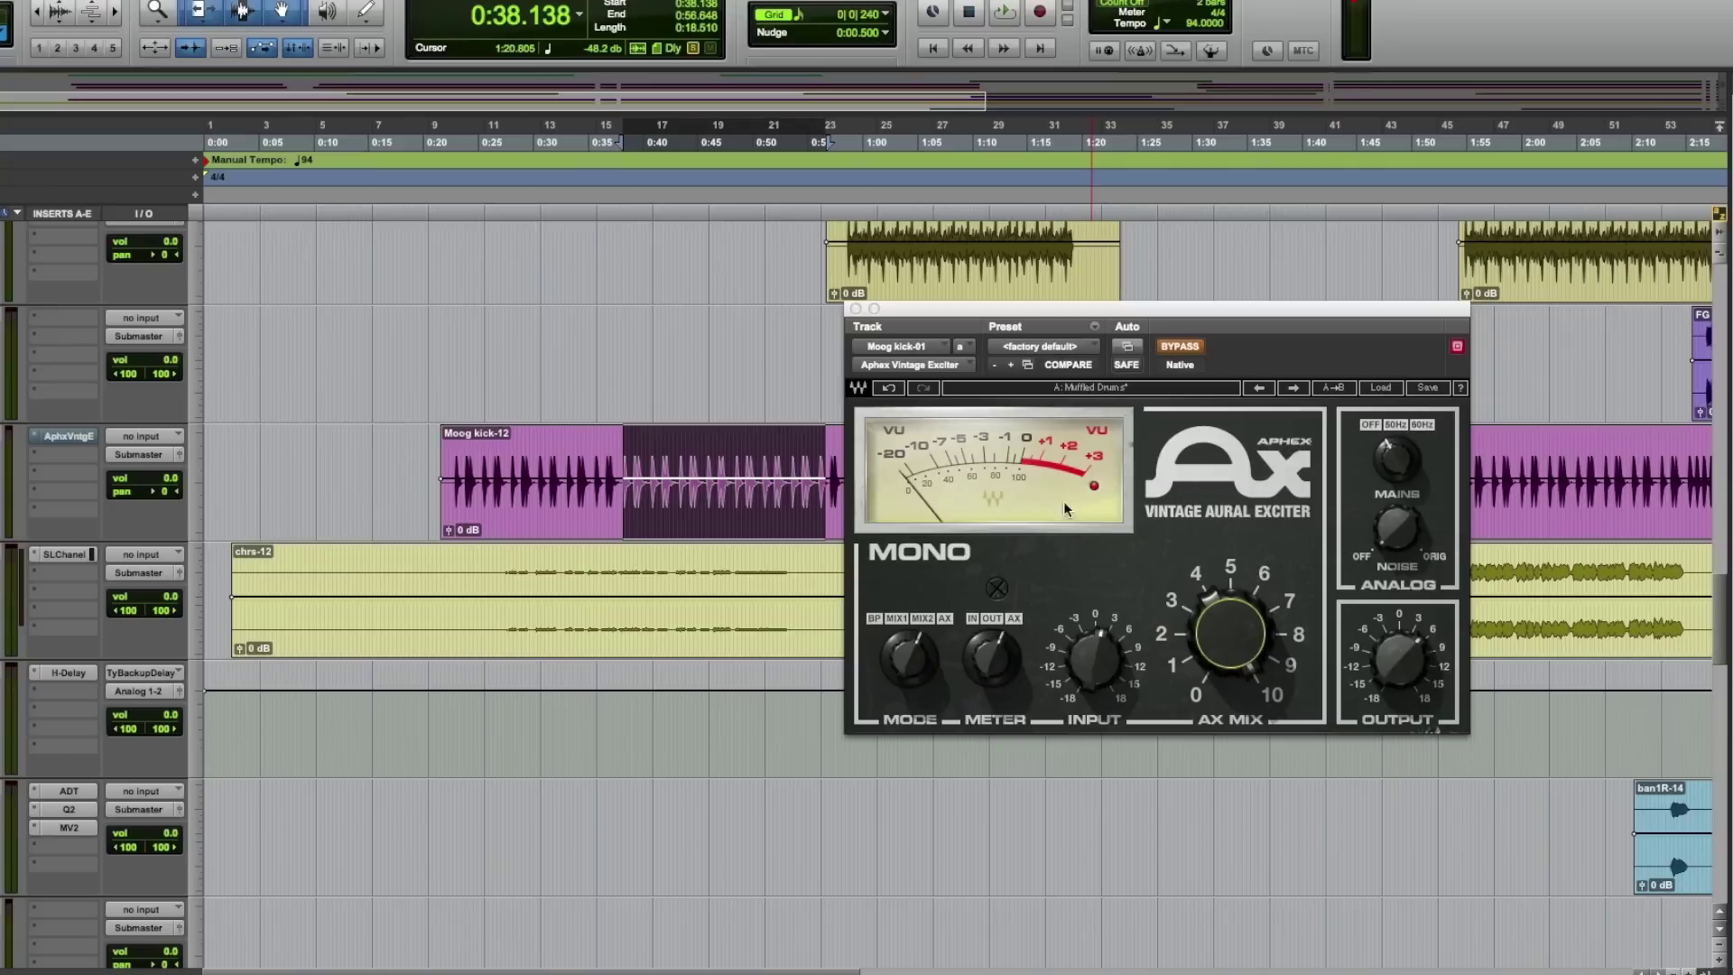
pyautogui.click(1095, 659)
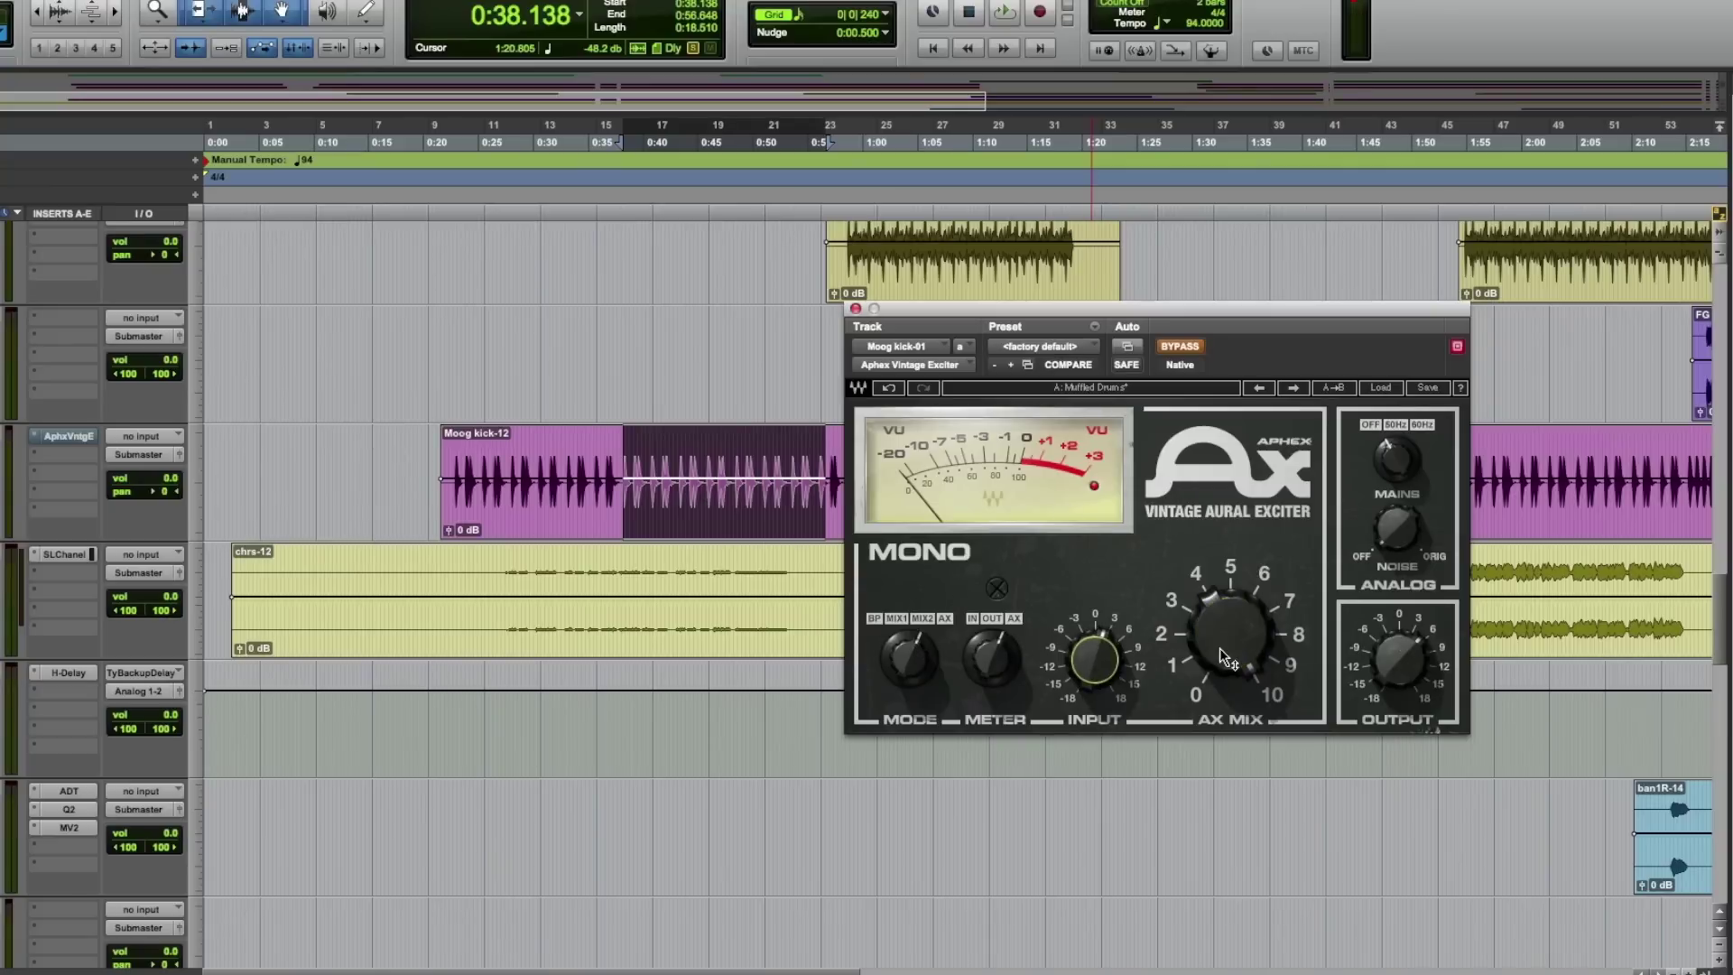
pyautogui.moveTo(1230, 634); pyautogui.dragTo(1230, 595)
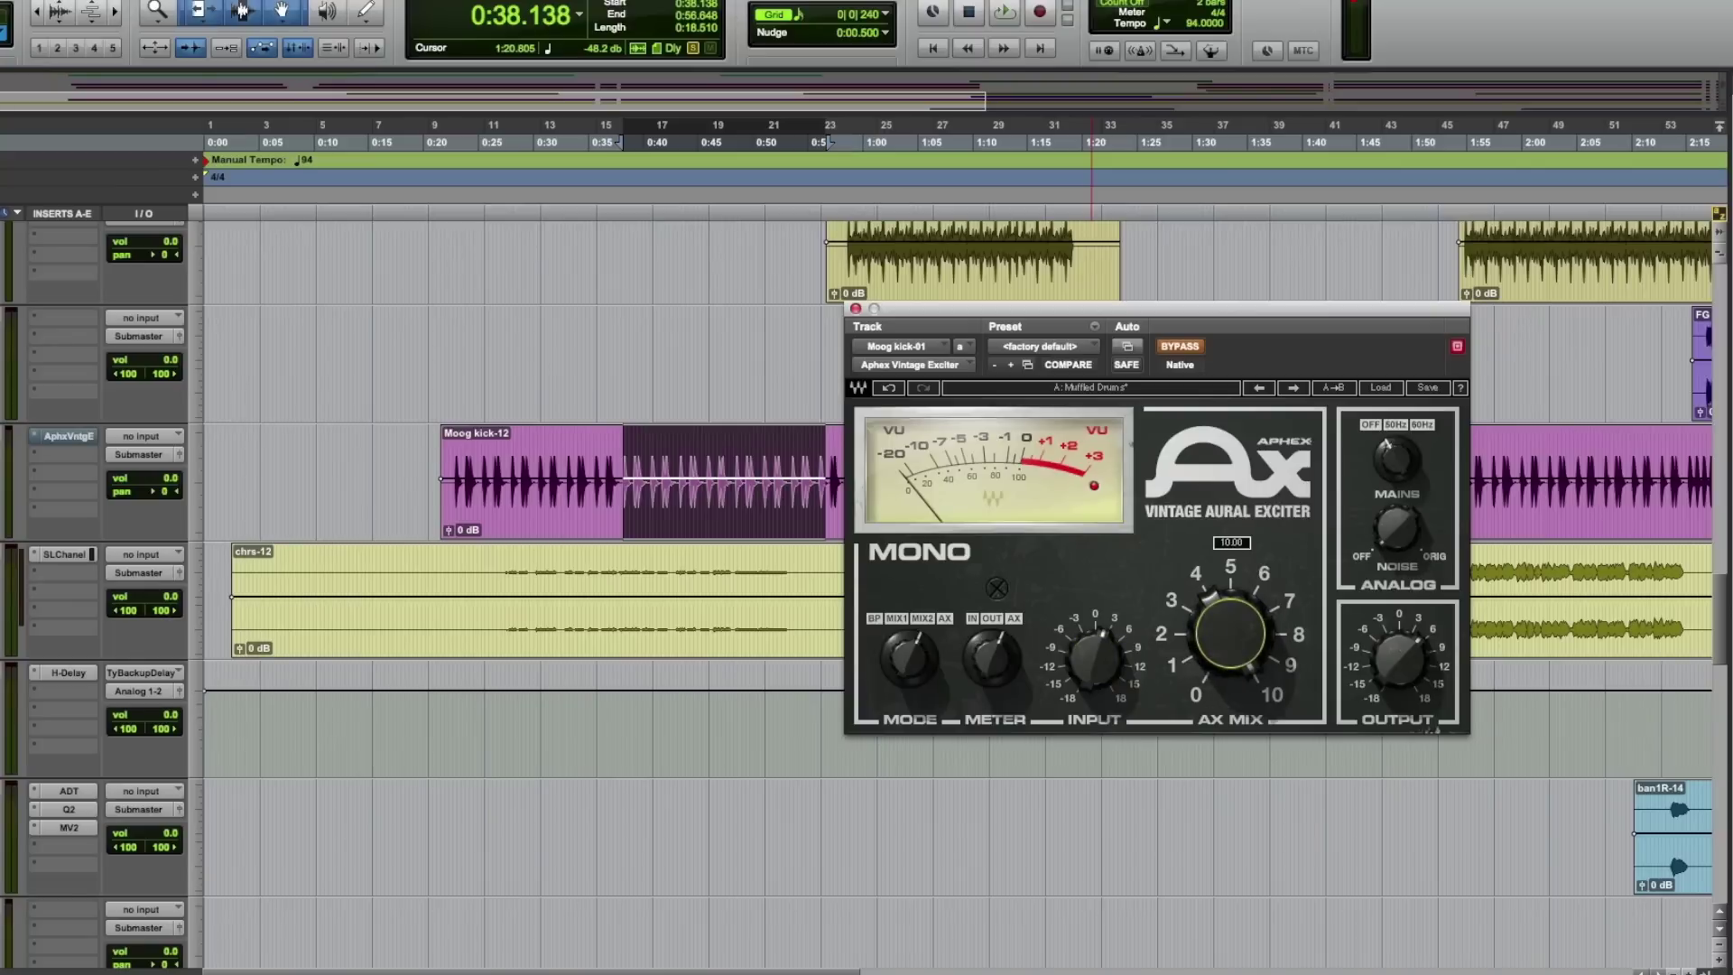
pyautogui.click(1179, 346)
pyautogui.press('space')
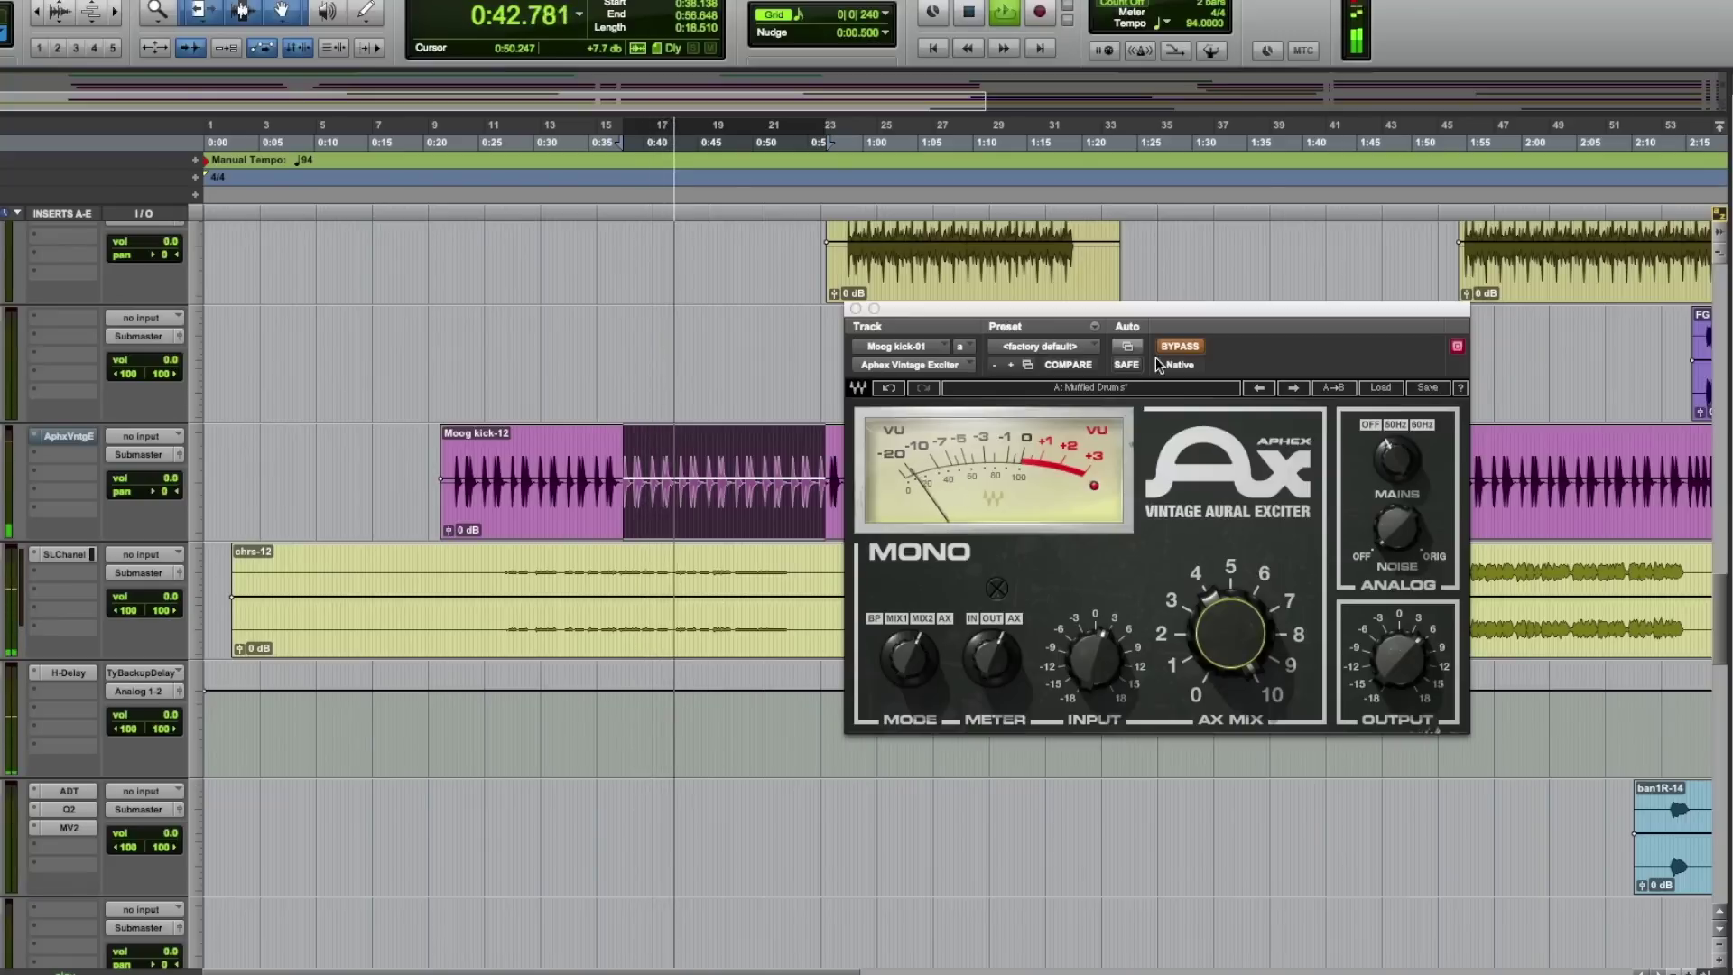
# Re-enable the Moog kick exciter and raise its OUTPUT from 6.7 to about 7.8.
pyautogui.click(1178, 345)
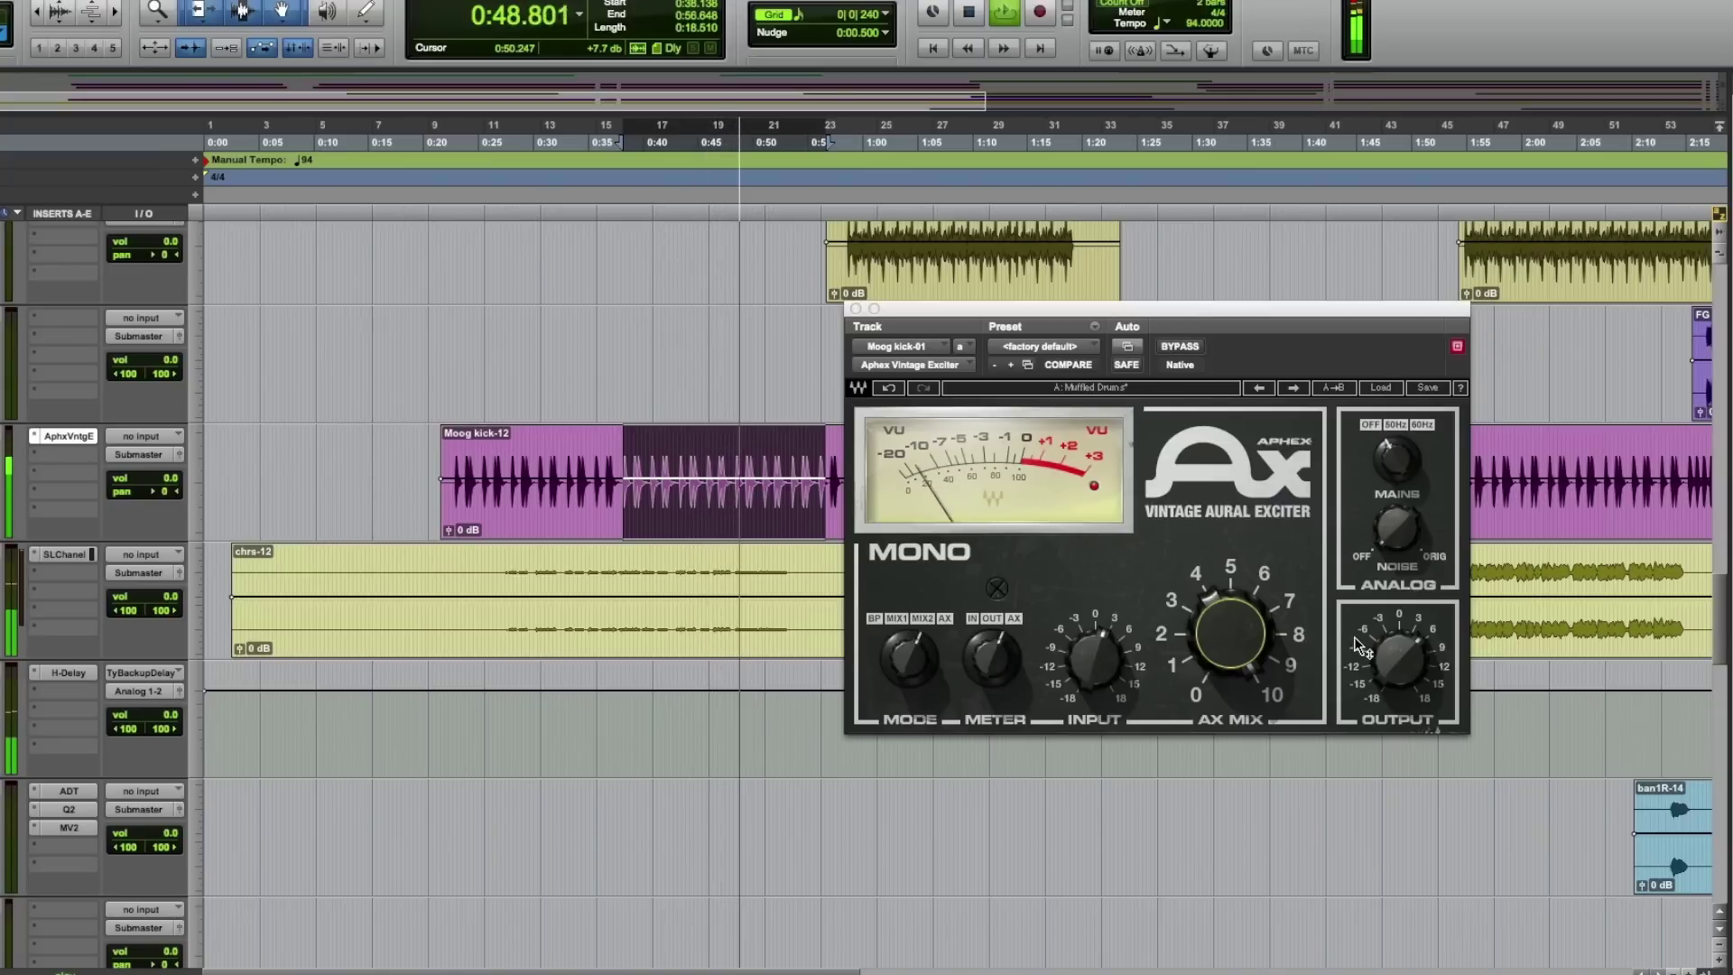
pyautogui.click(1385, 655)
pyautogui.moveTo(1386, 655); pyautogui.dragTo(1386, 641)
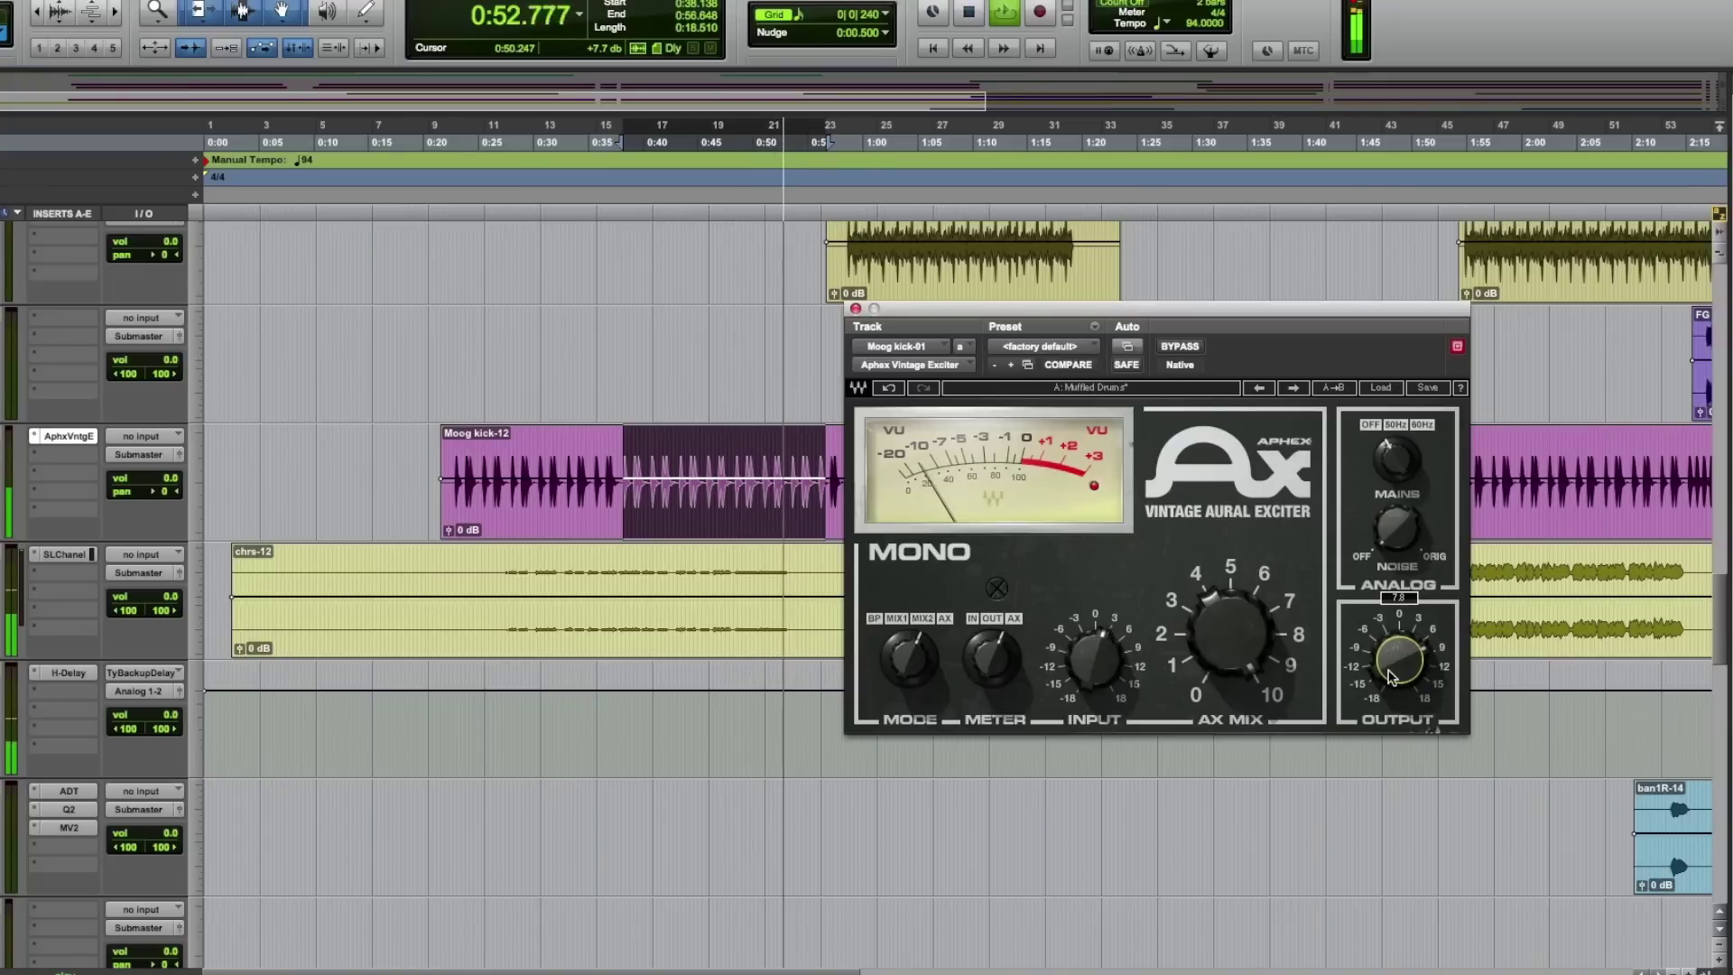
pyautogui.press('space')
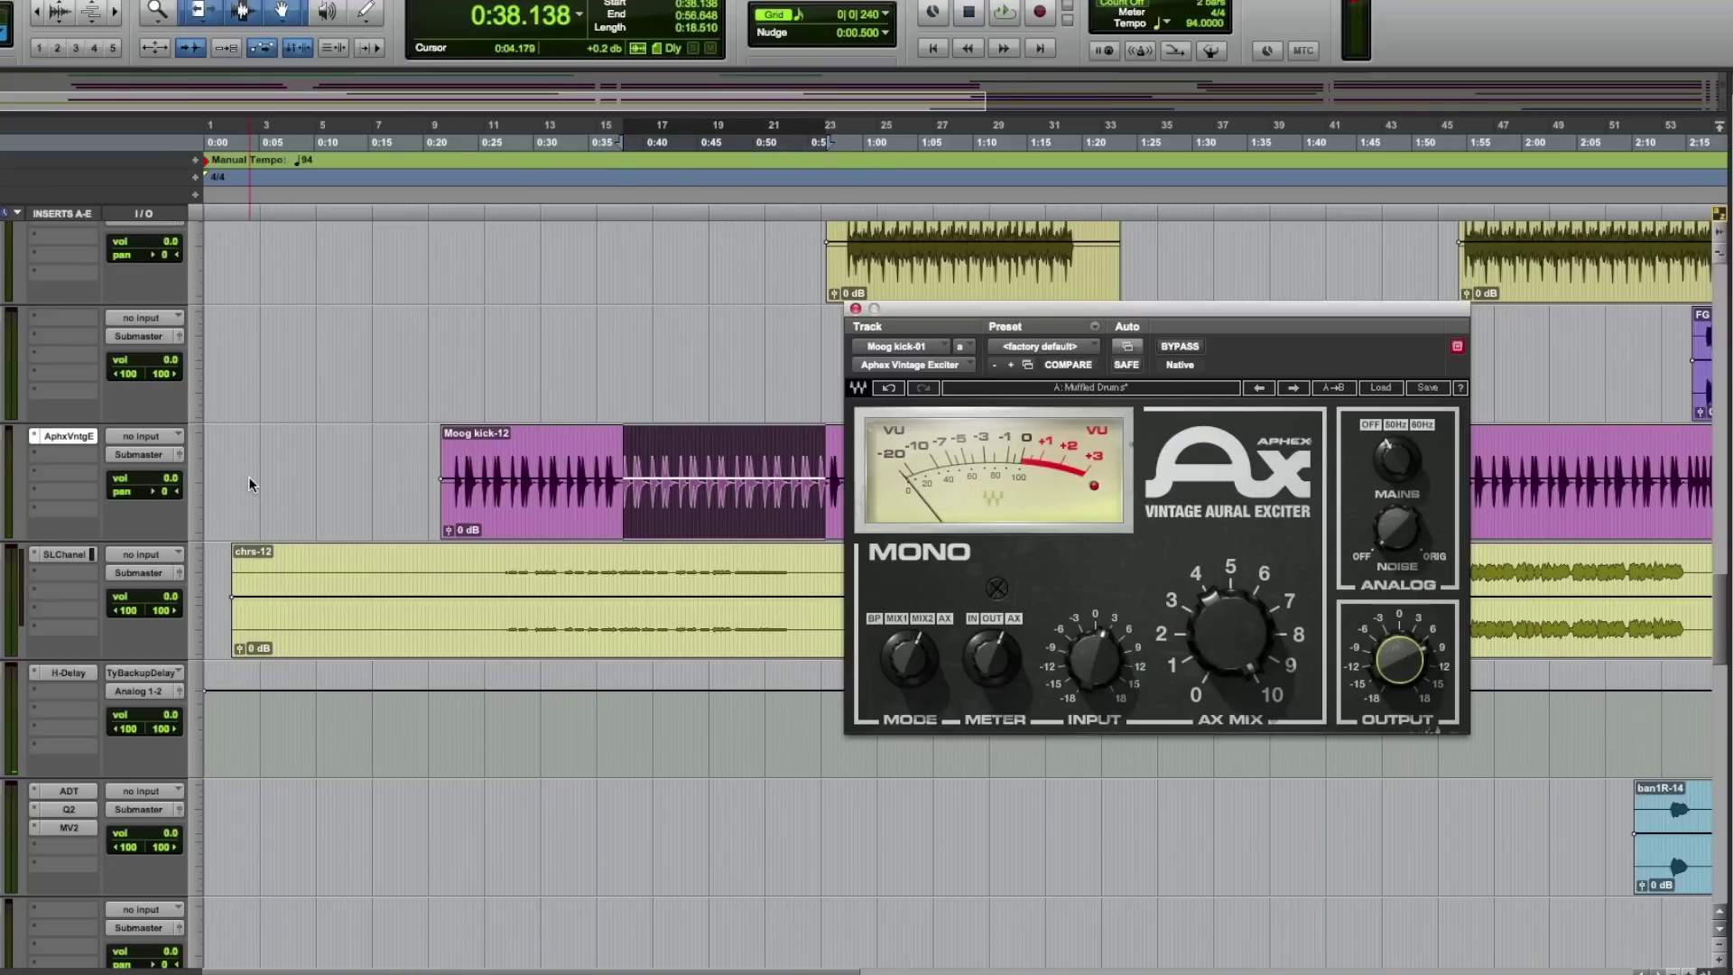